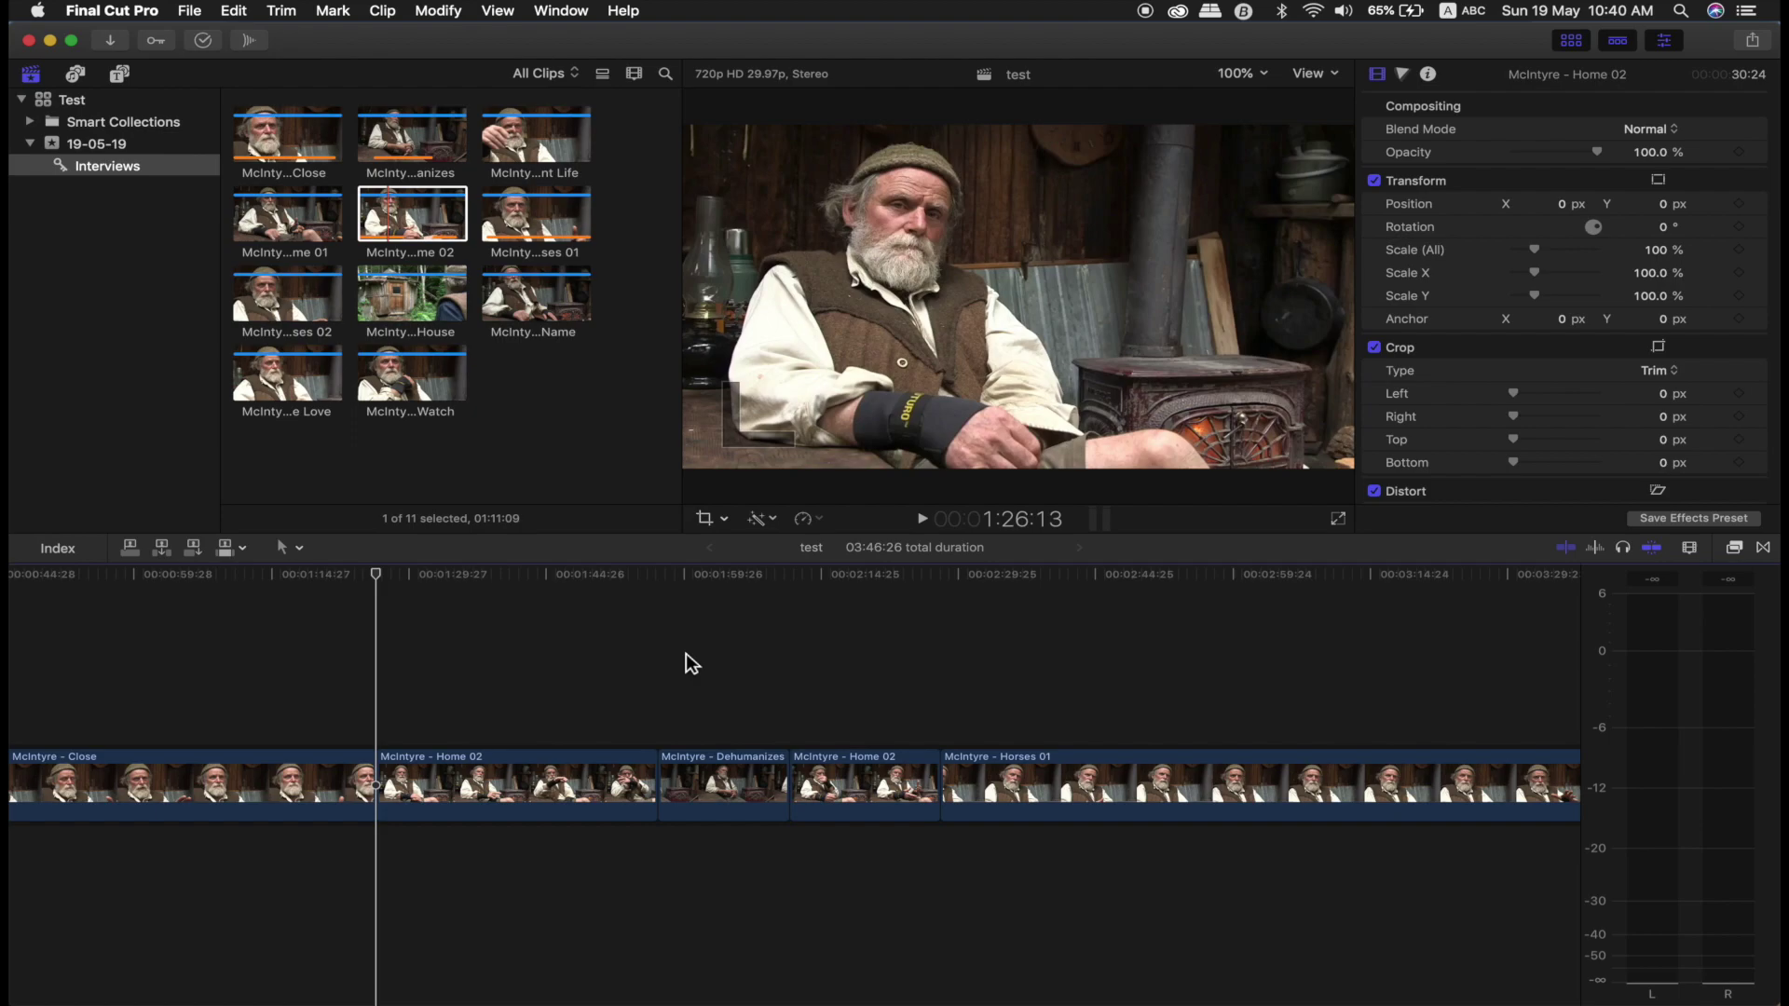
Step: Play the test timeline, preview the McIntyre - My House clip, then resume playback from Home 02
key("space")
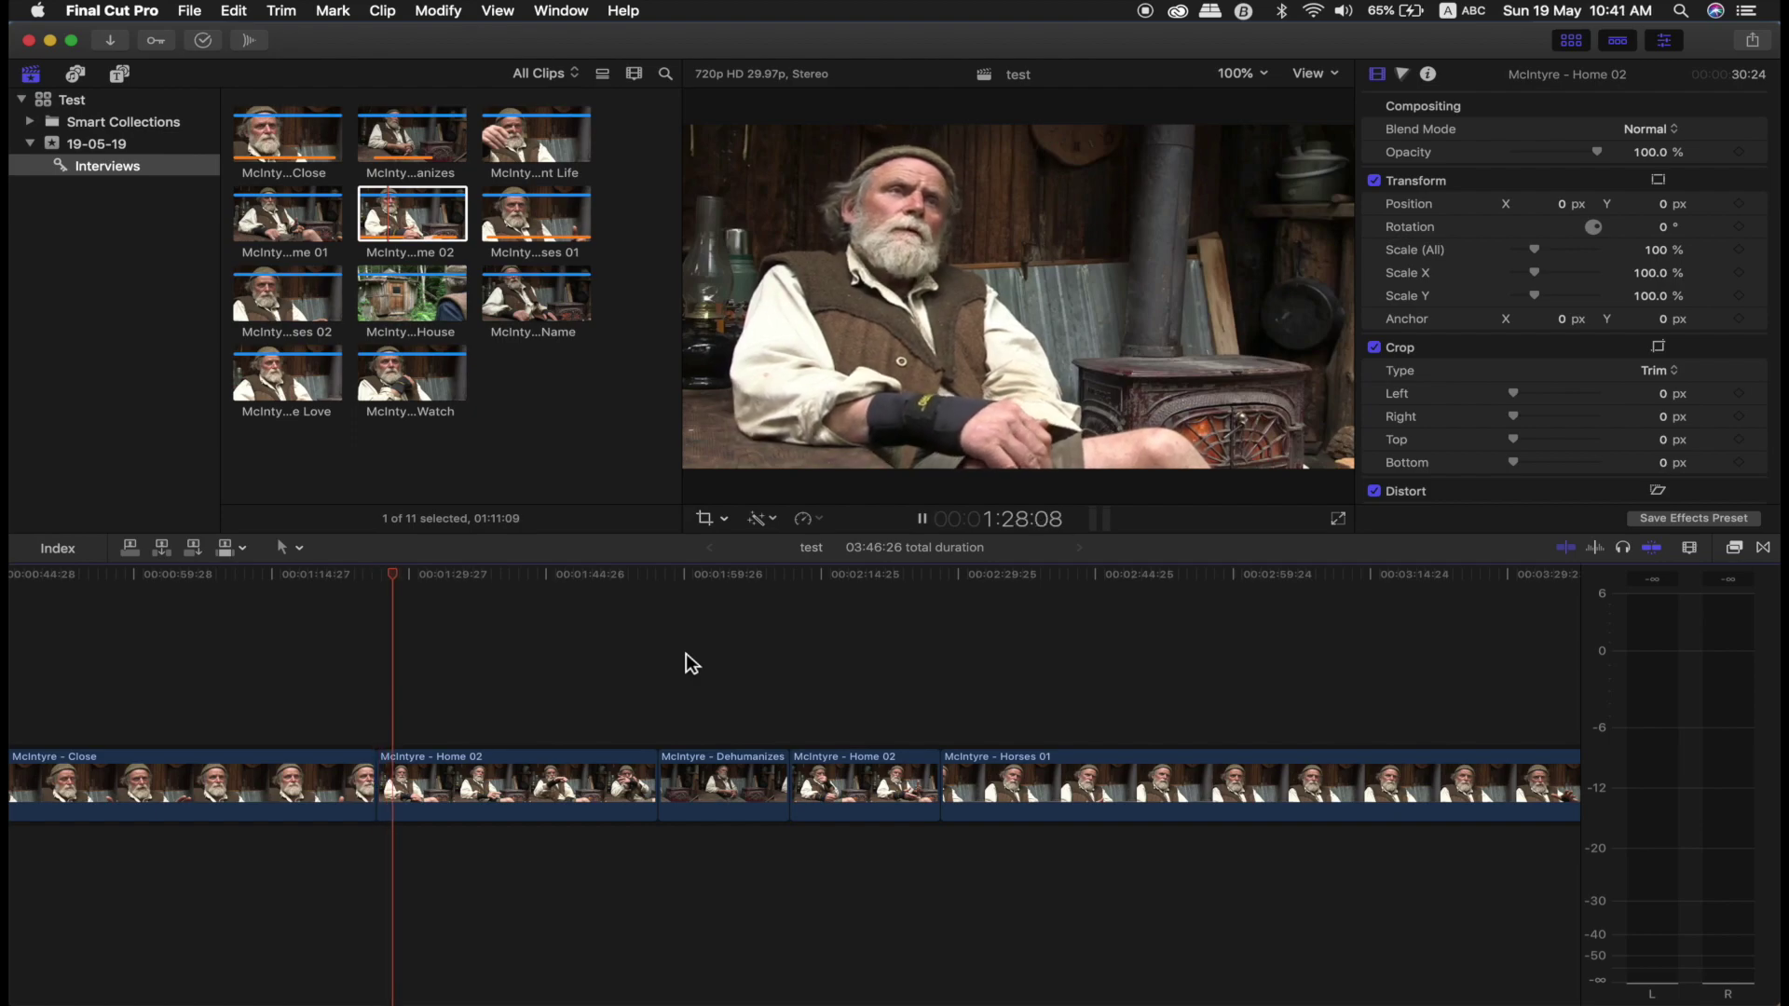
key("space")
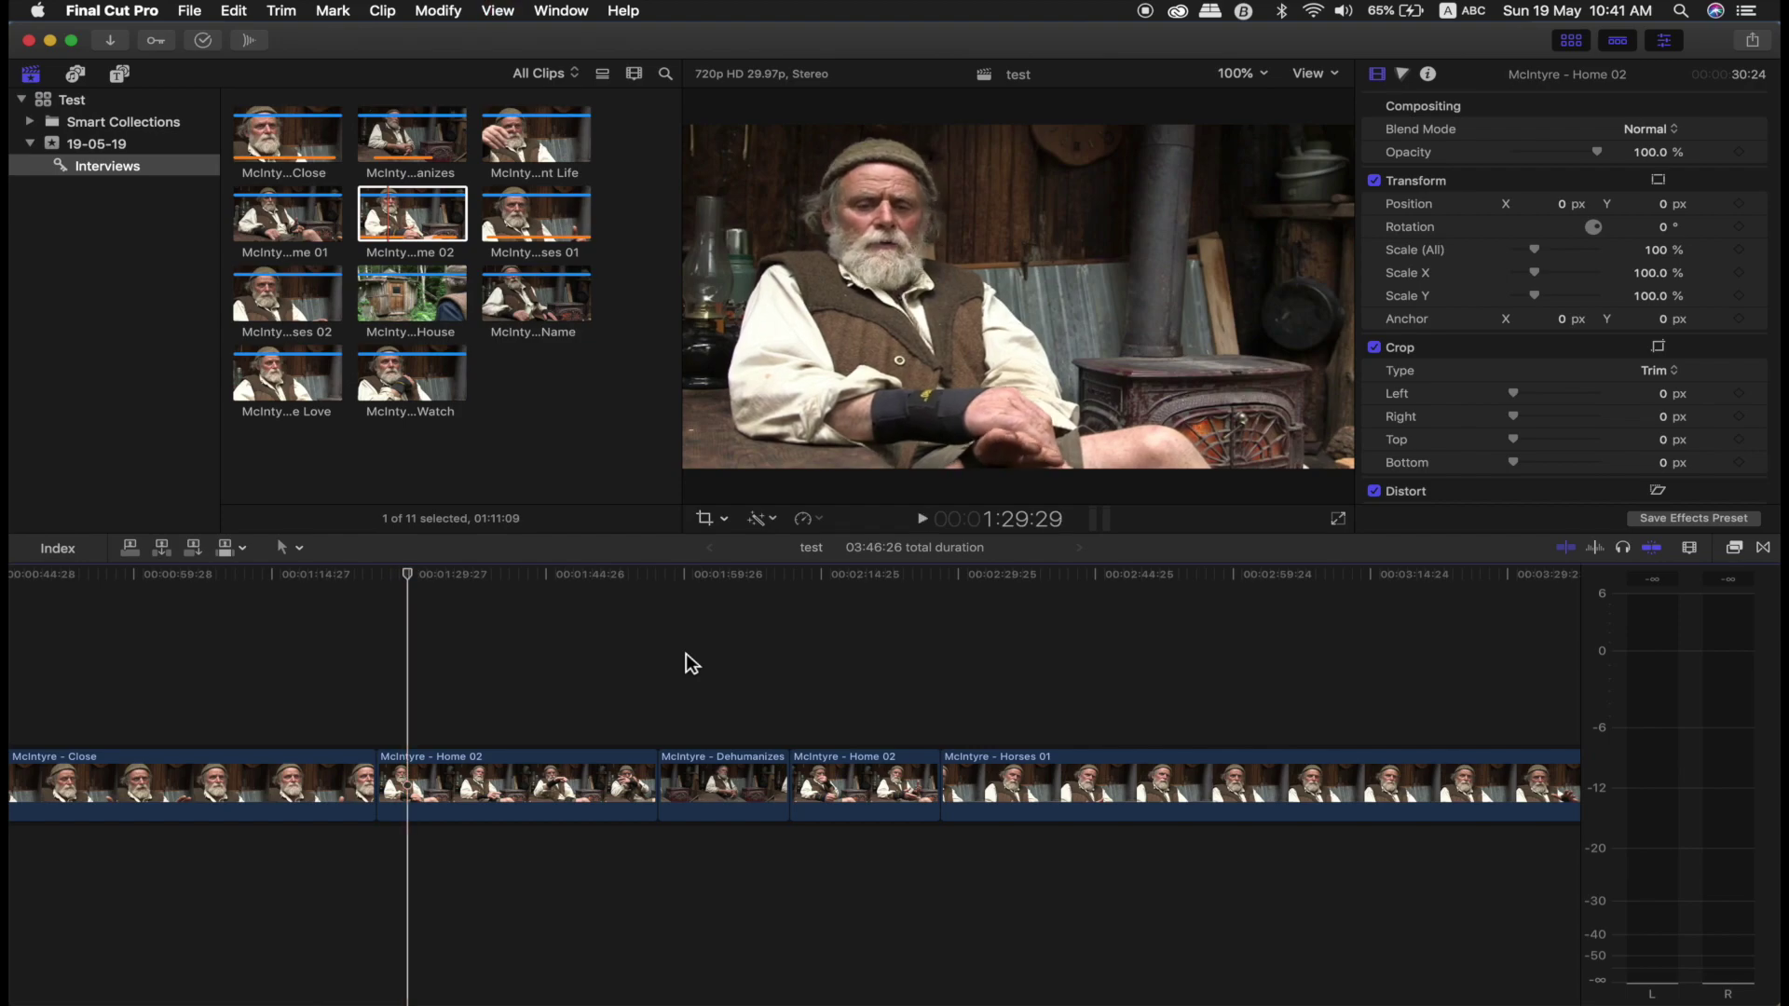
left_click(401, 317)
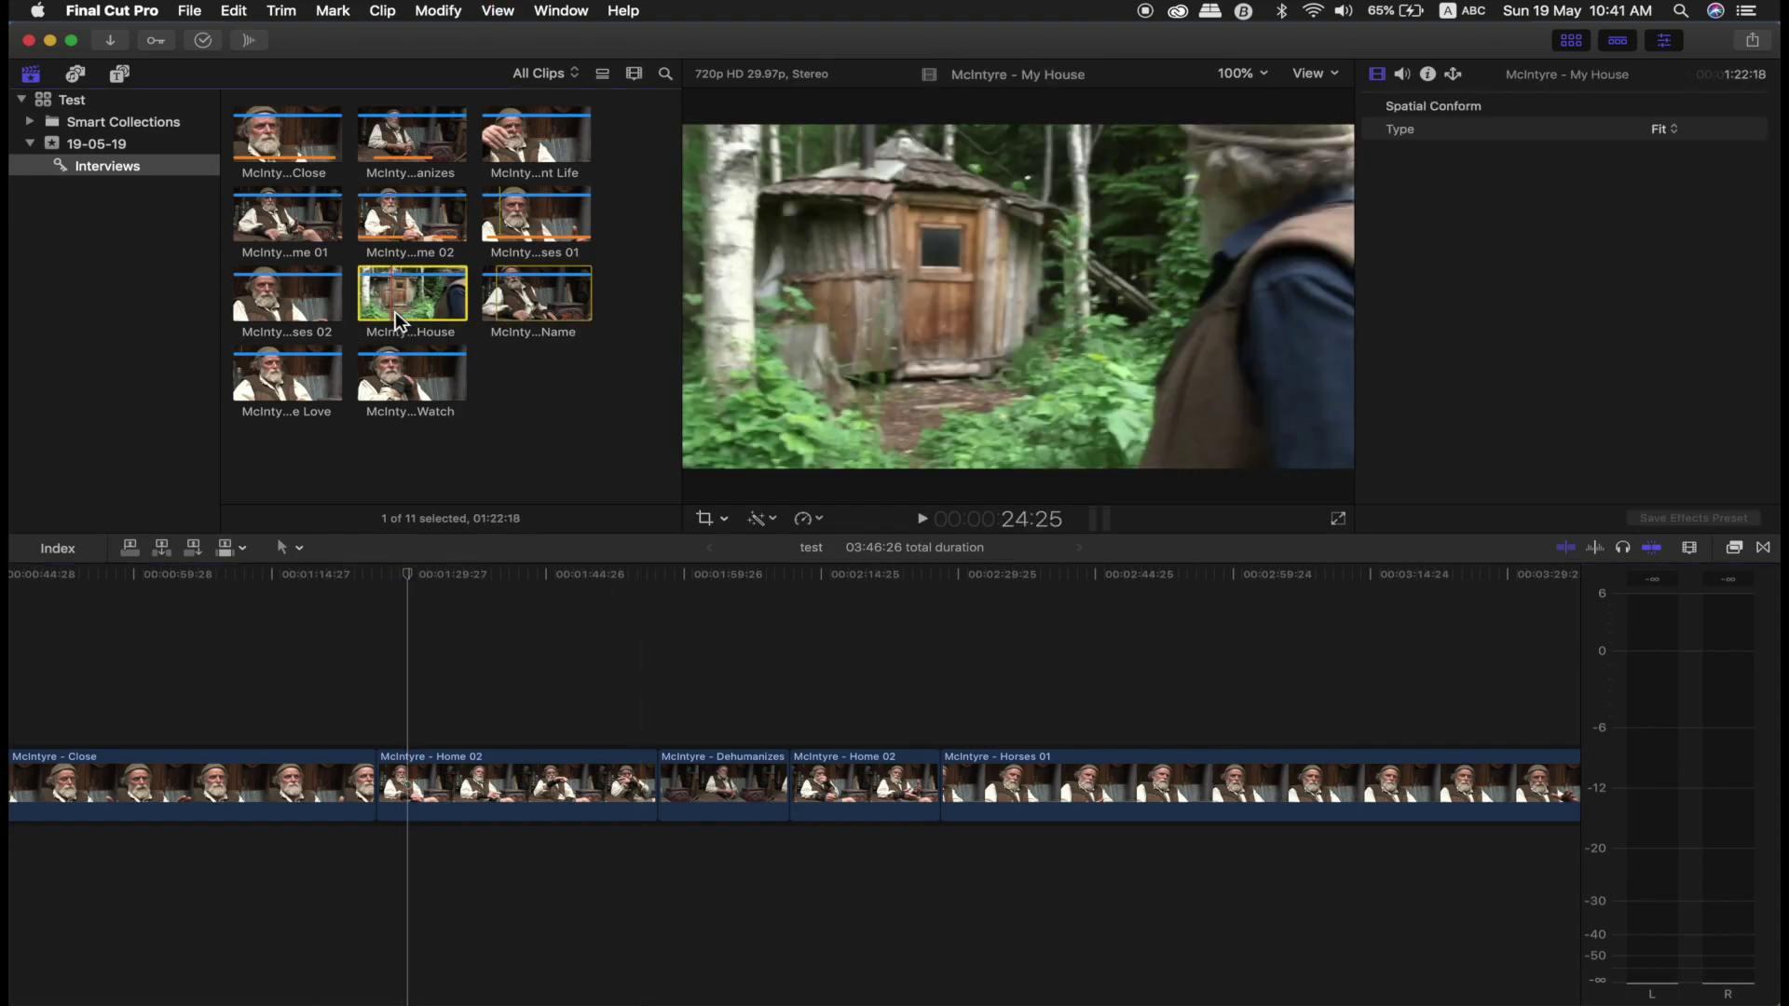
key("space")
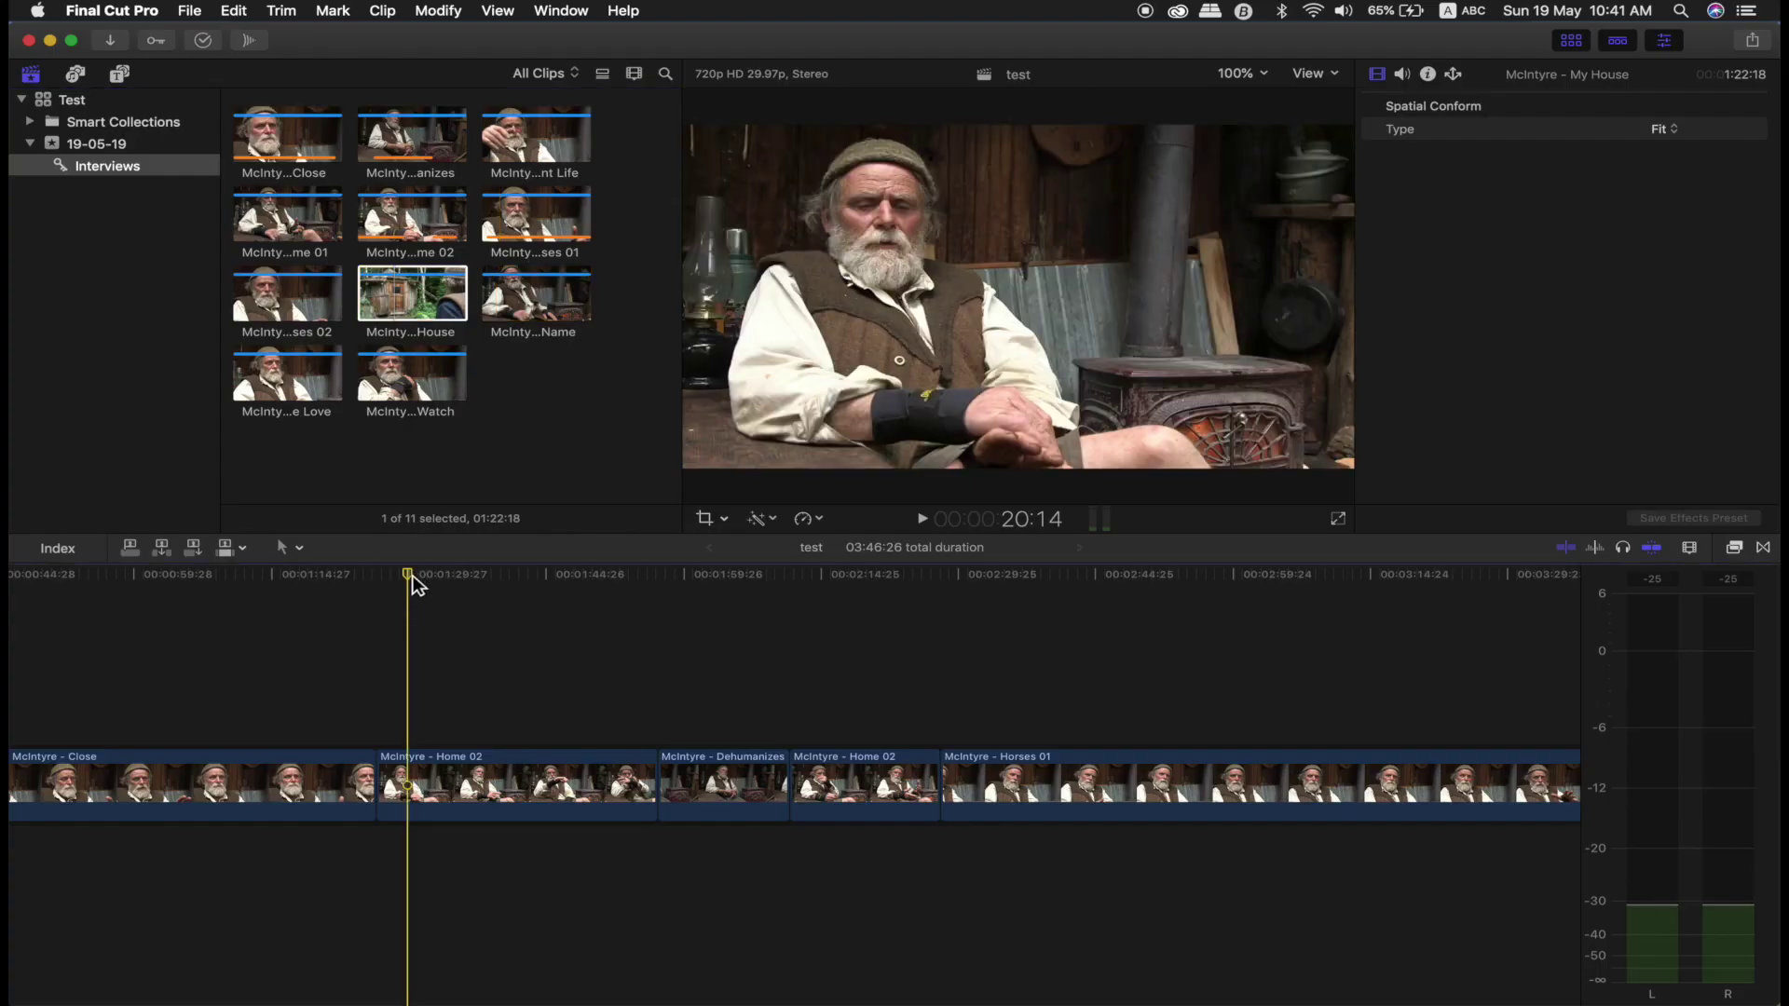
left_click(411, 578)
key("space")
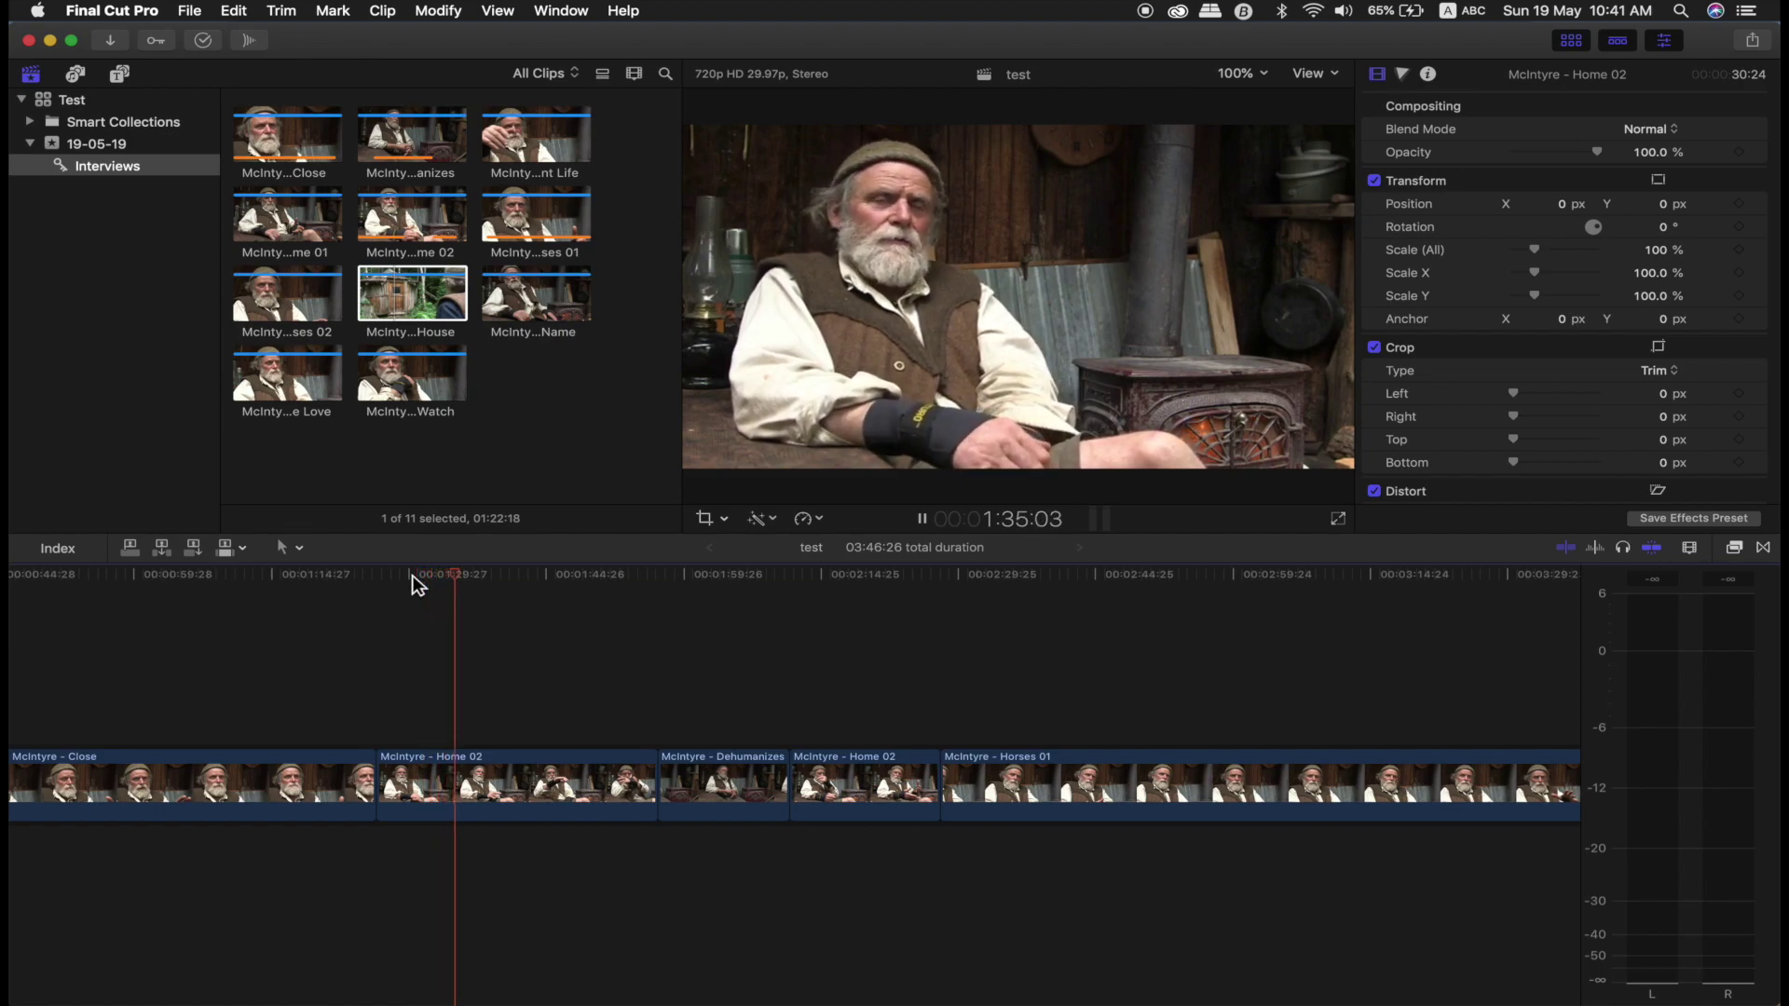
Step: Reverse-play the timeline, then play McIntyre - People Watch forward and backward before stopping
key("shift+space")
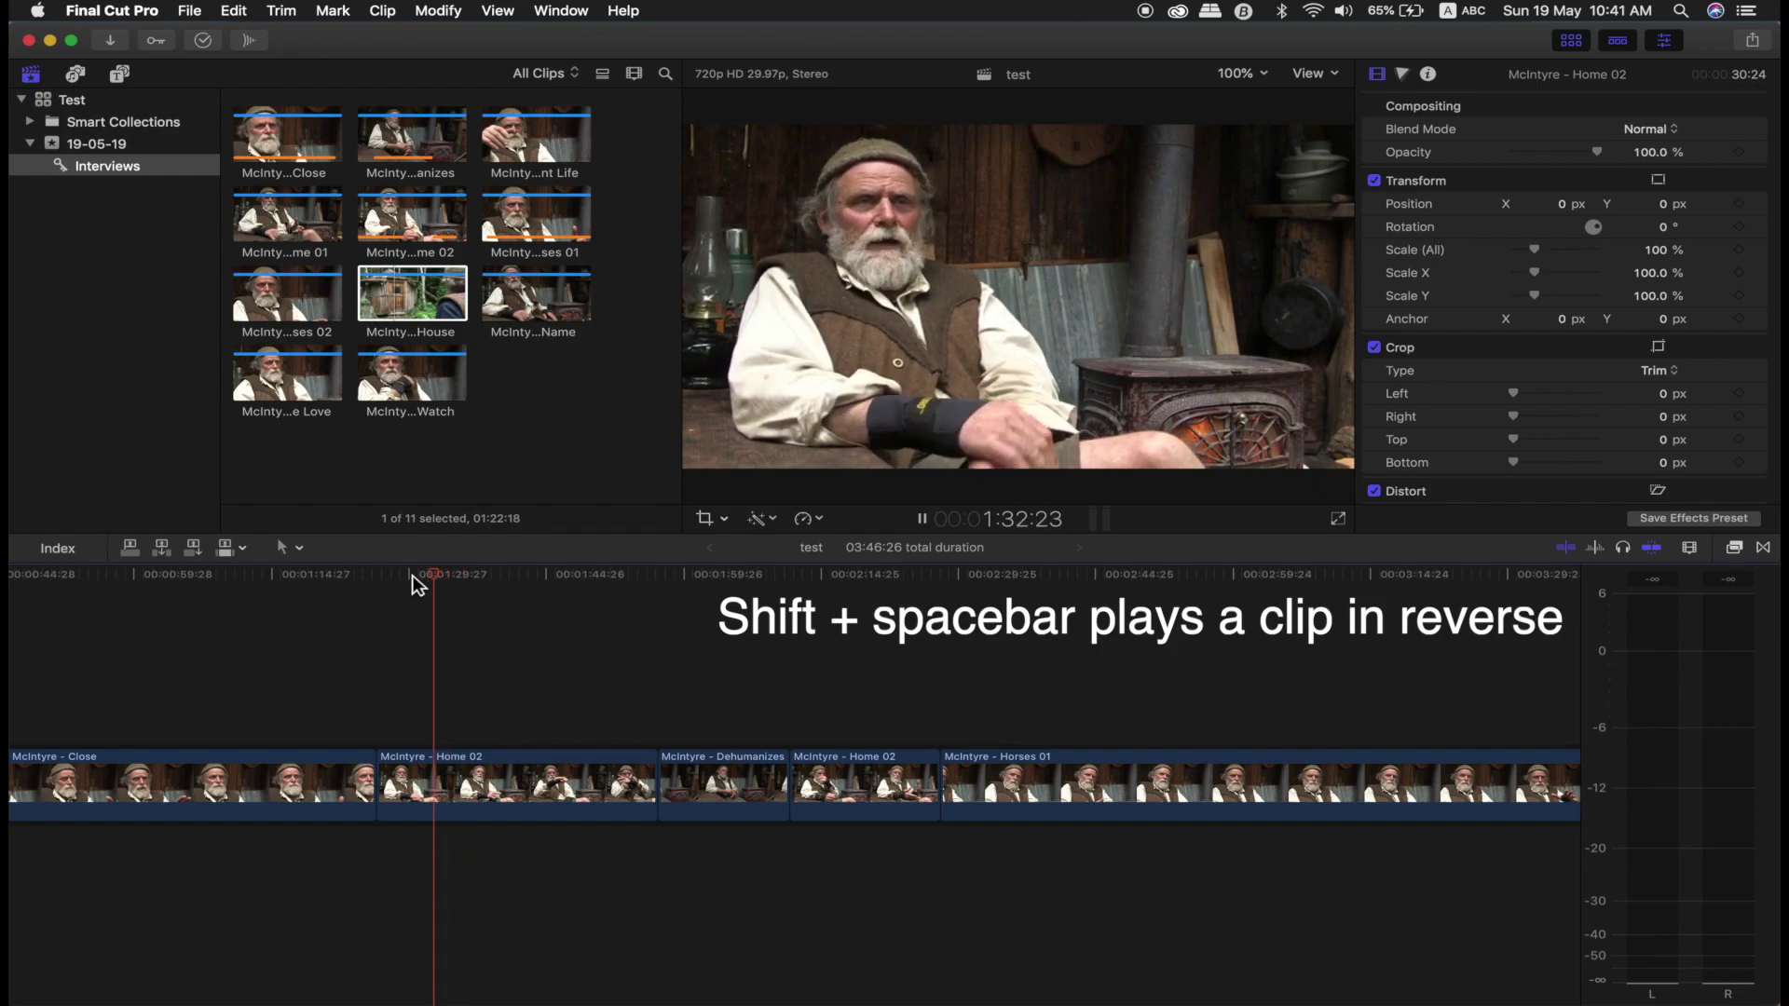
key("space")
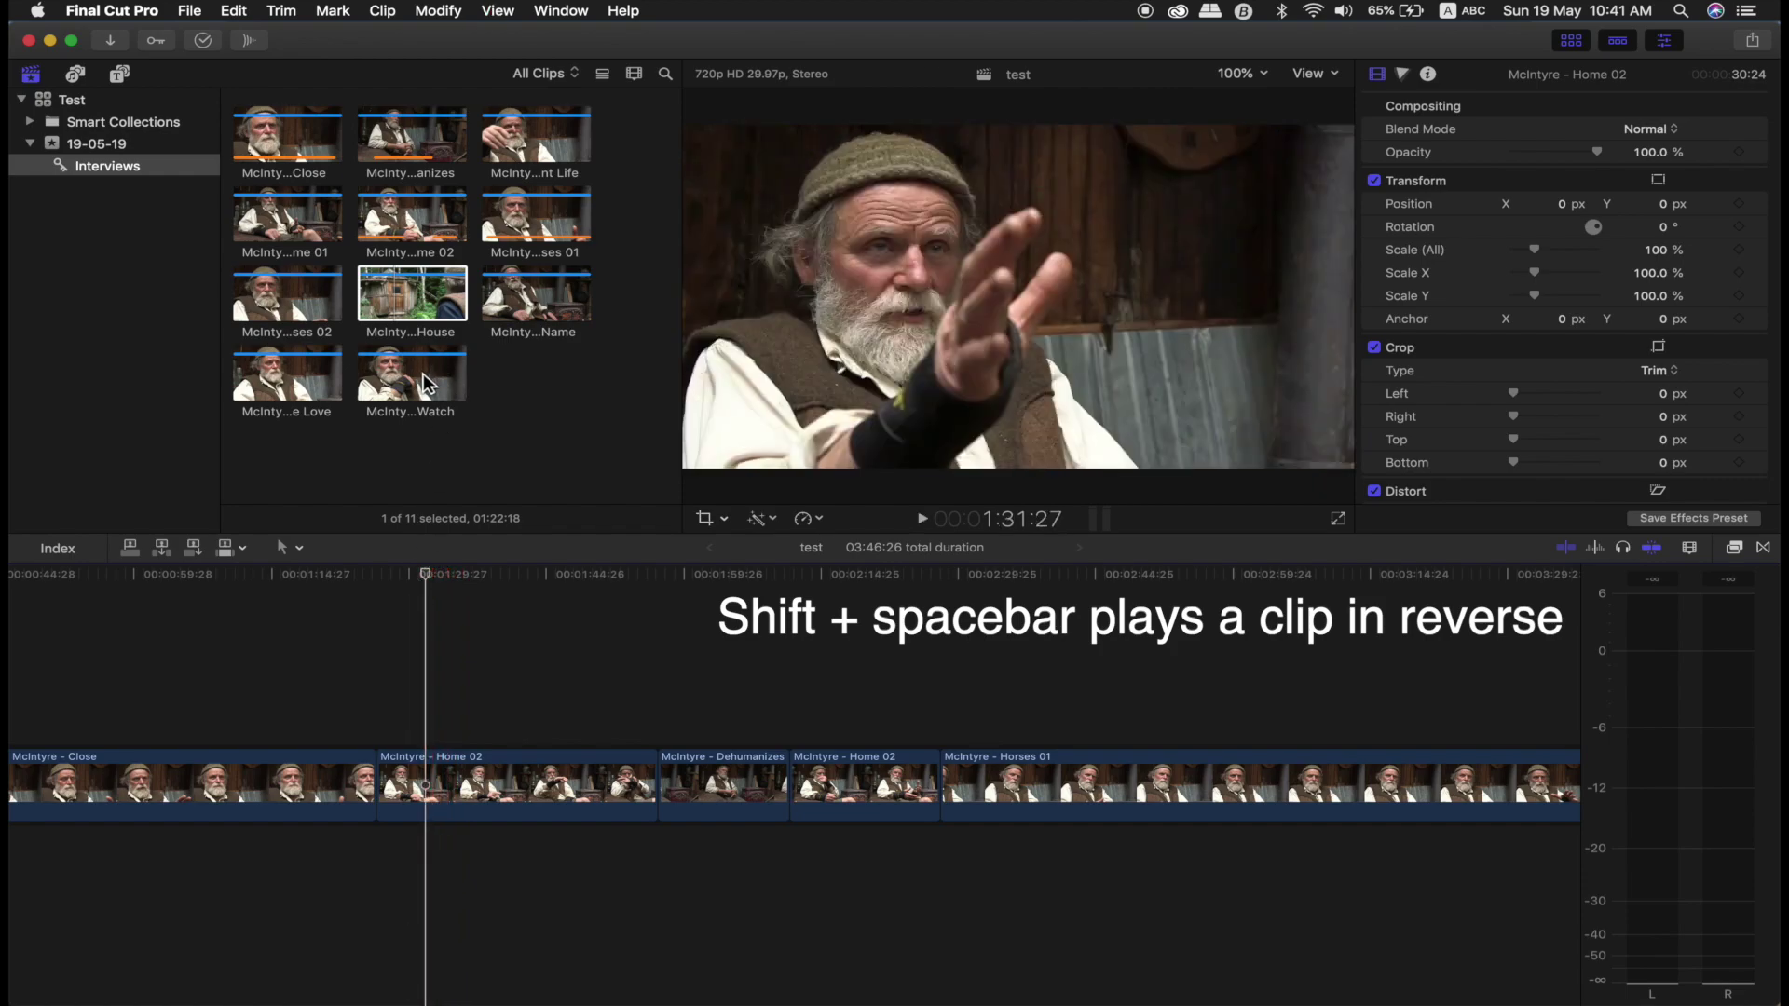
left_click(423, 374)
key("space")
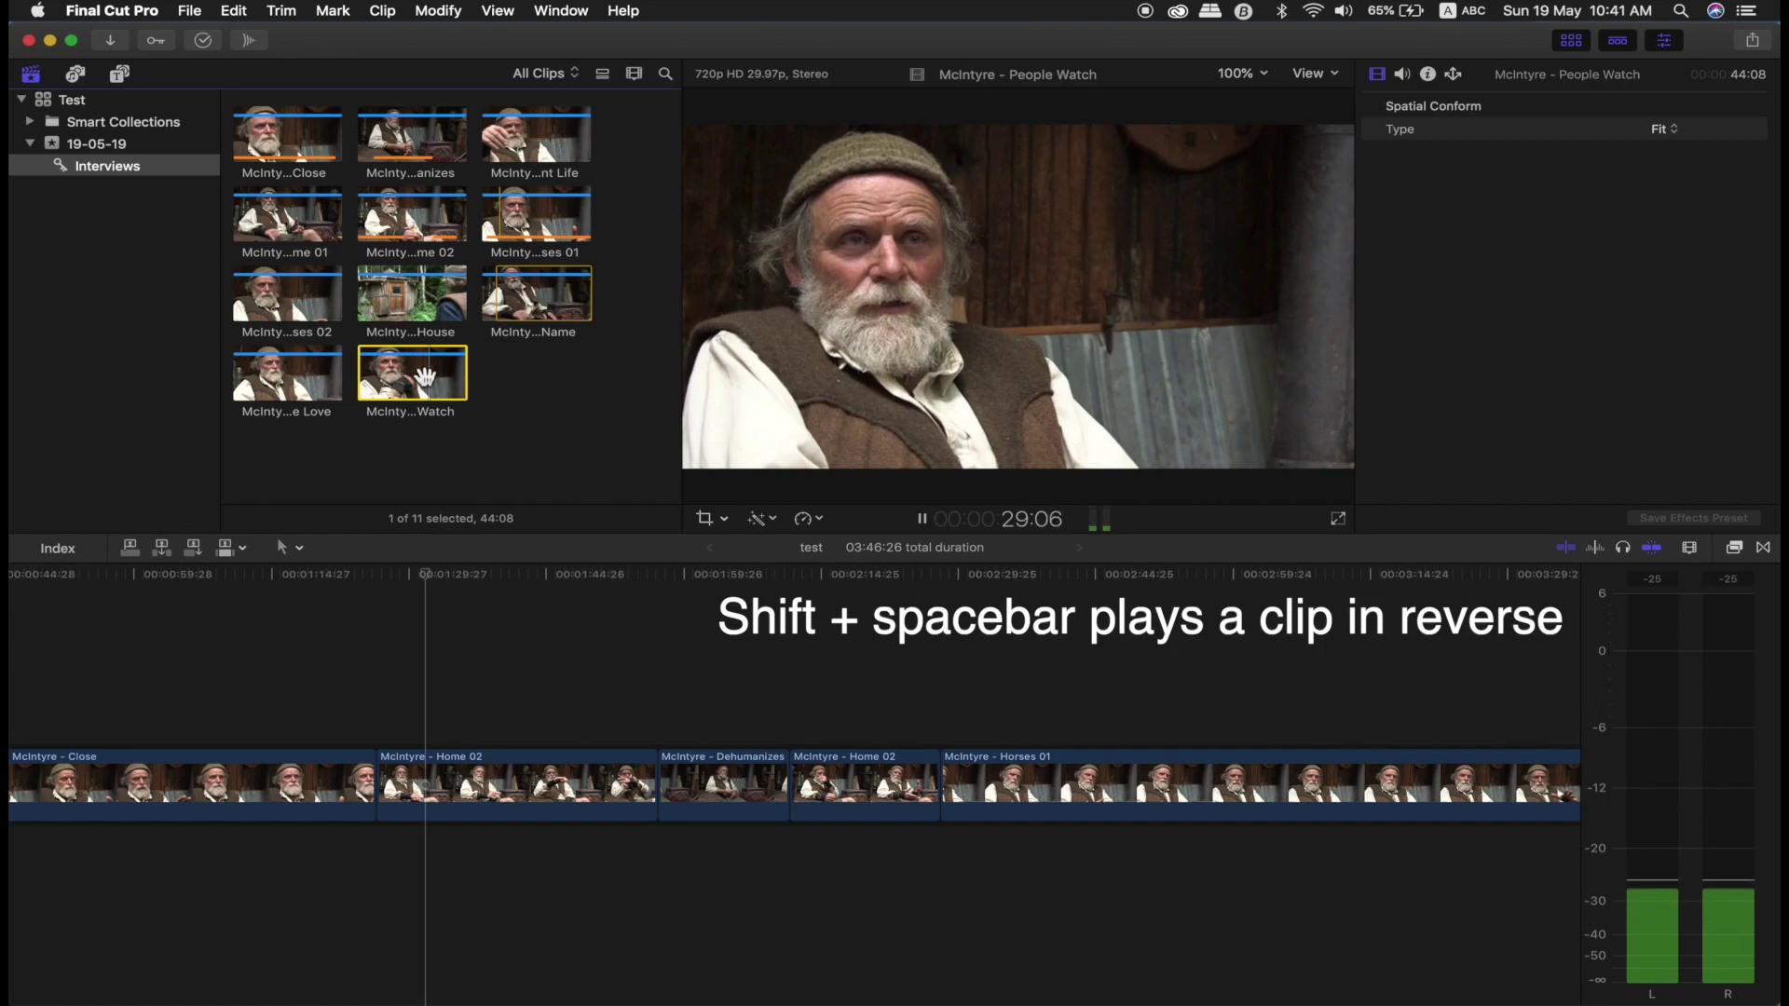
key("shift+space")
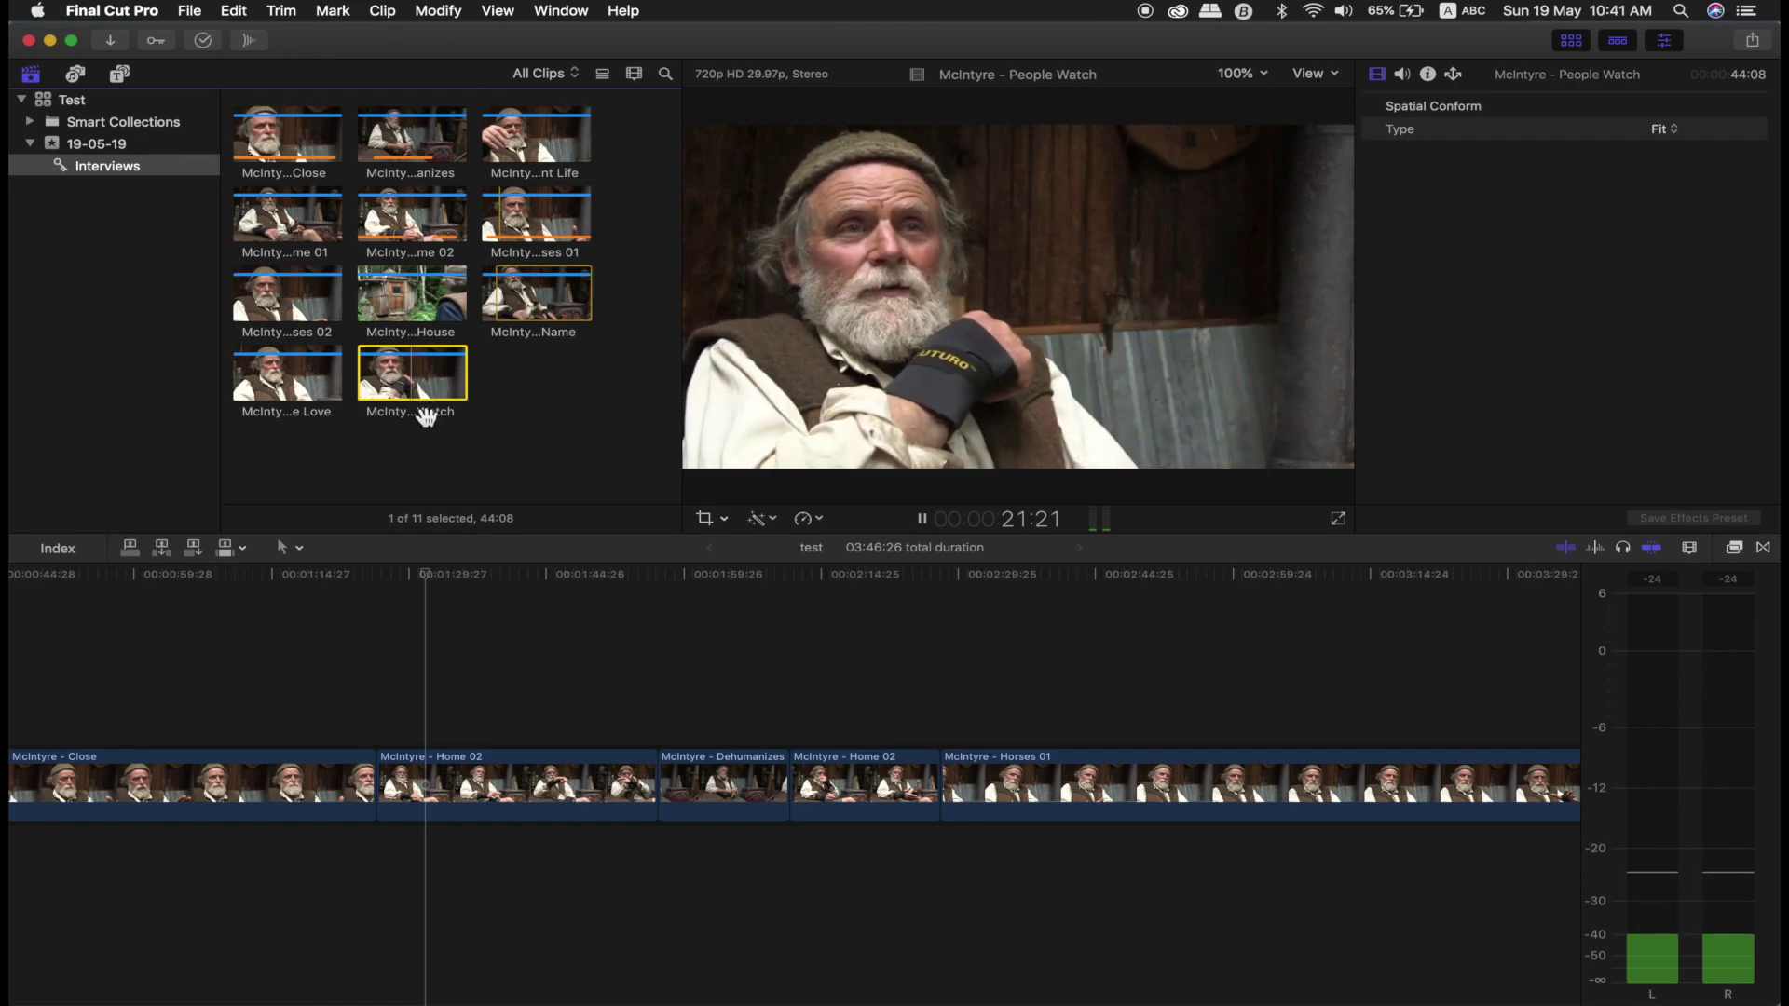
key("space")
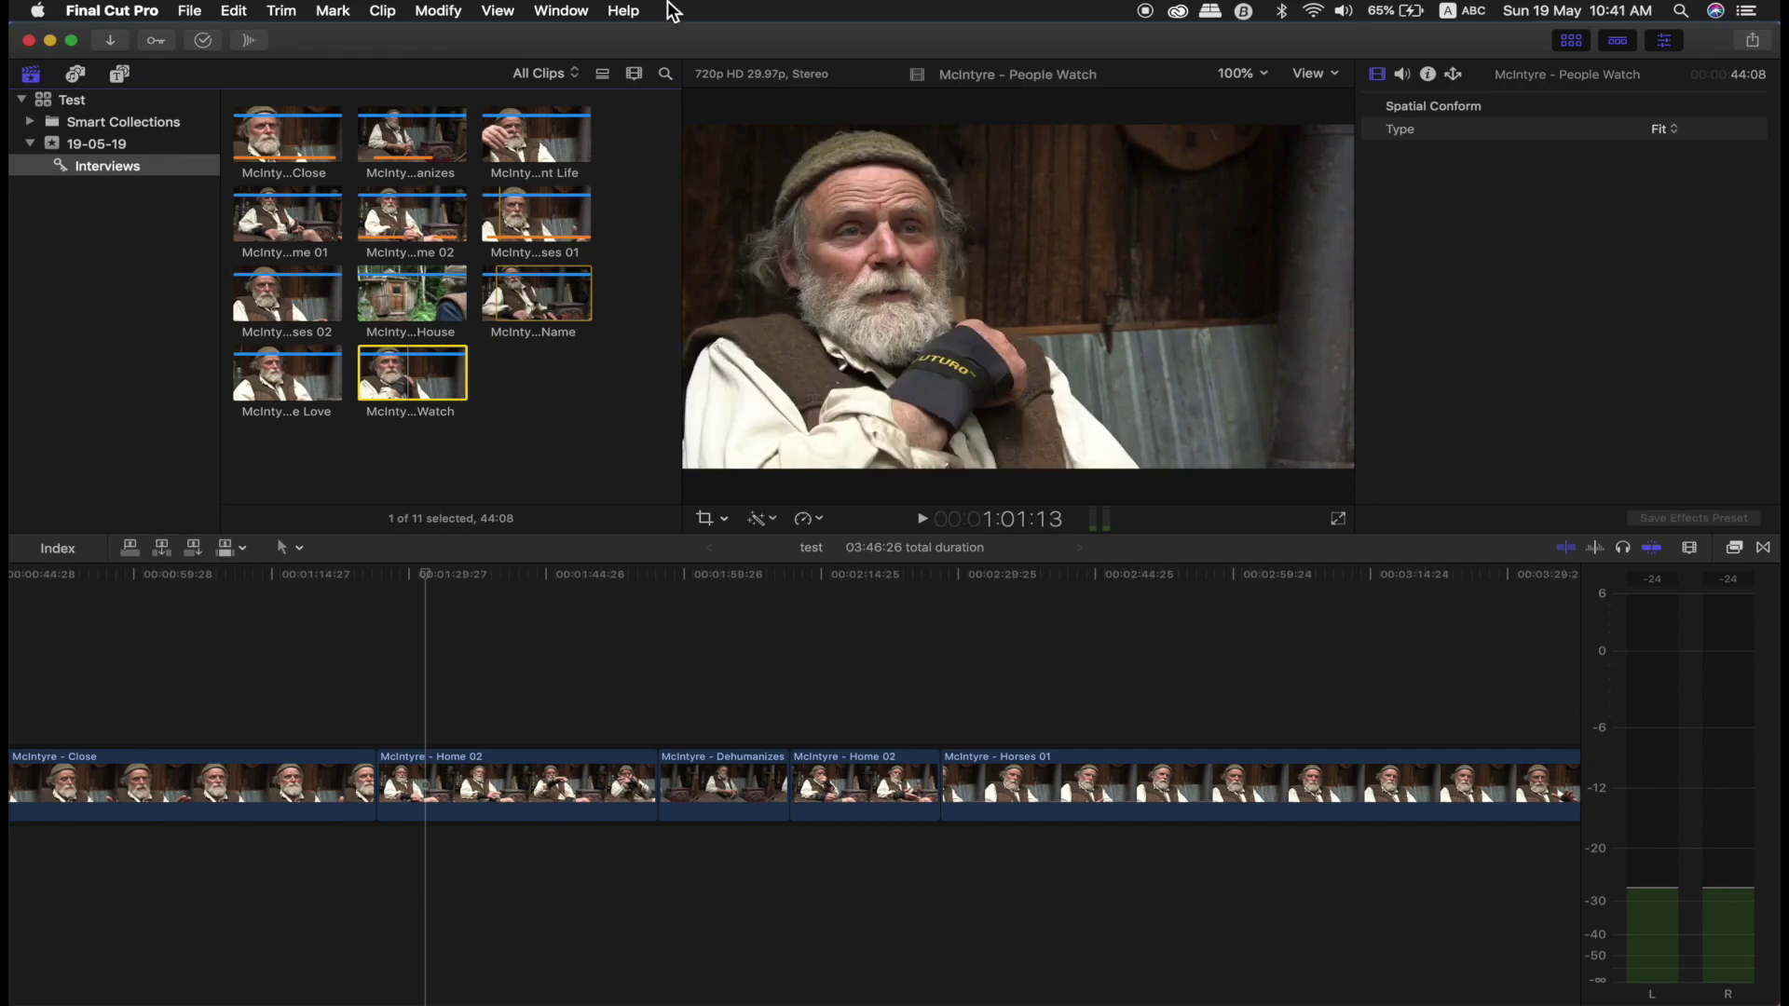
Step: Check the View menu, return to the test timeline, and bring up the Tools pop-up menu
left_click(500, 17)
mouse_move(510, 37)
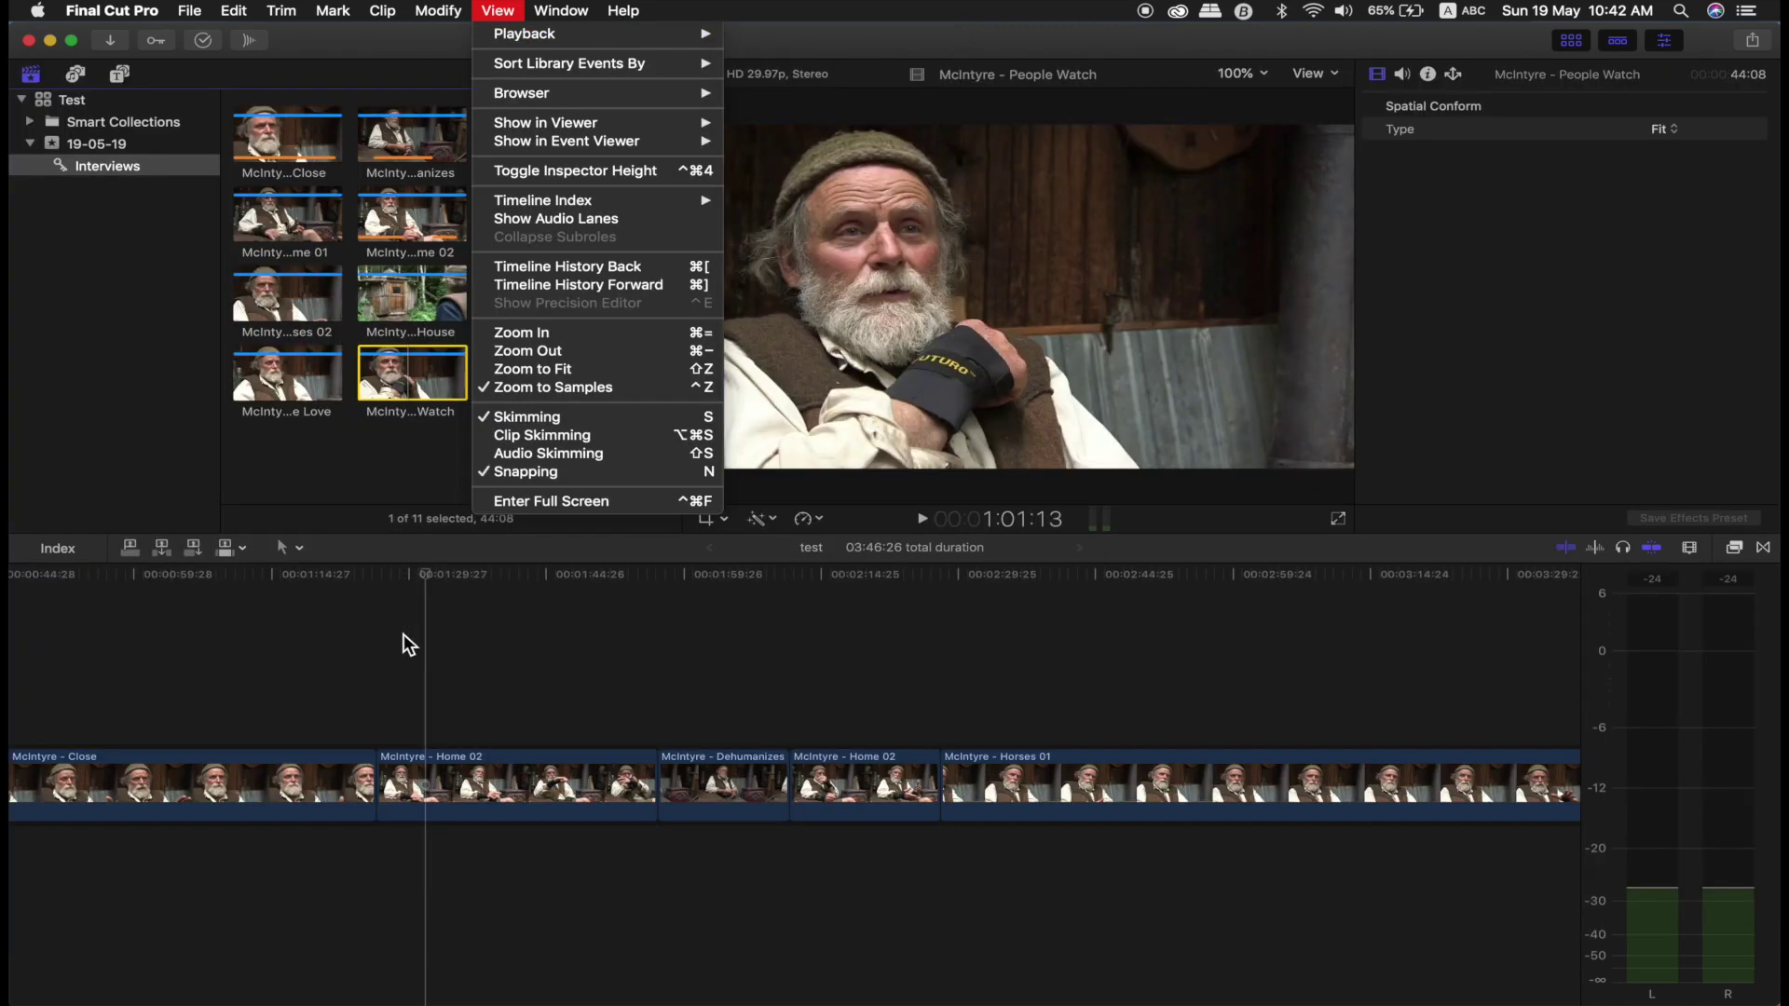
left_click(406, 634)
left_click(290, 548)
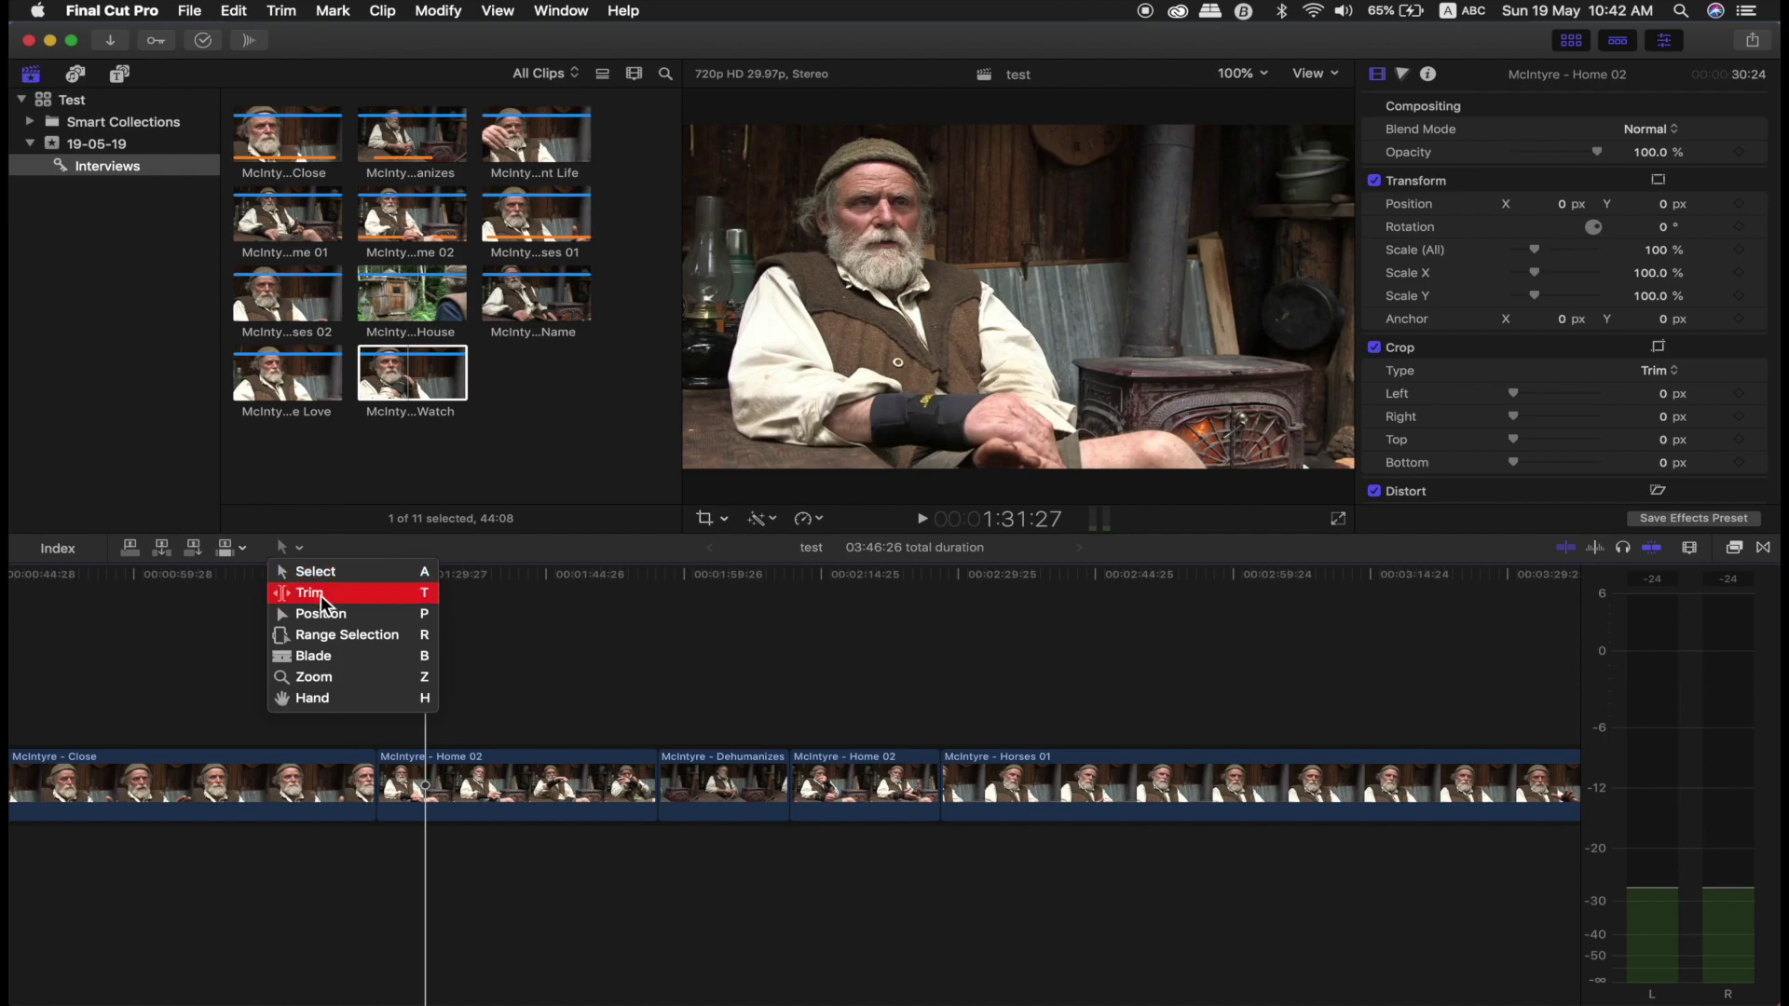
Step: Mark a 20:03 range over the Dehumanizes clip with Range Selection and play it
left_click(333, 634)
left_click_drag(556, 783, 740, 783)
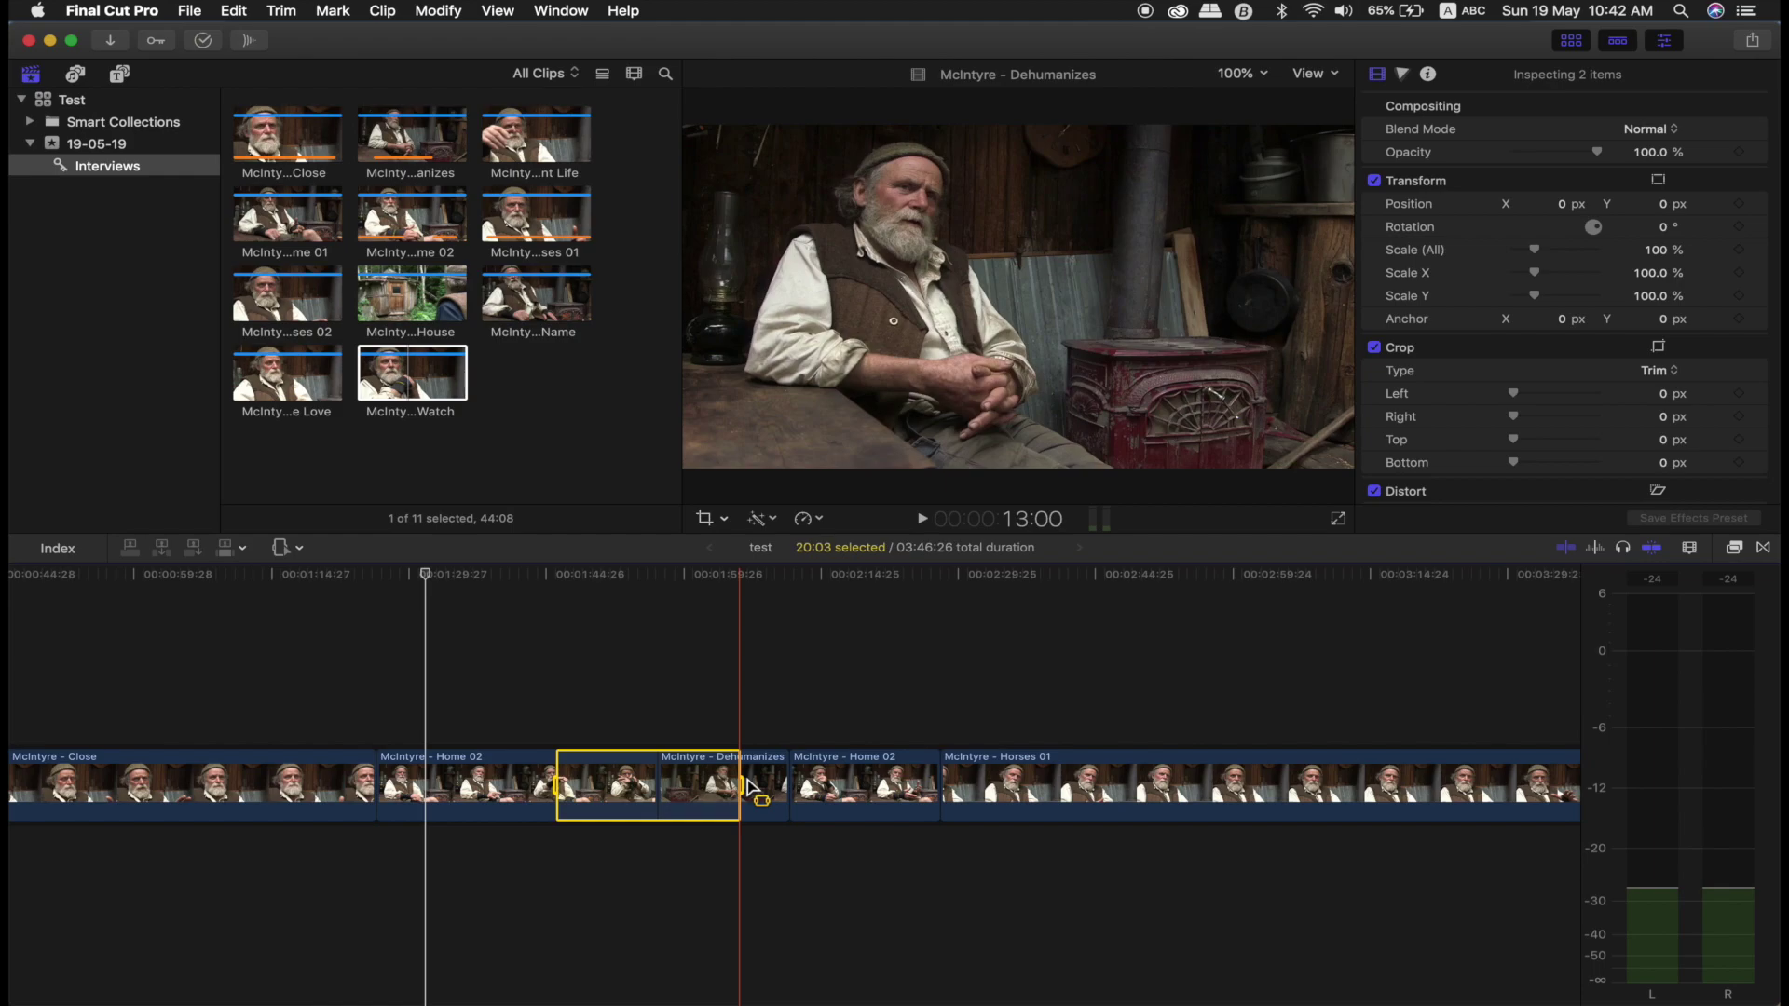
key("slash")
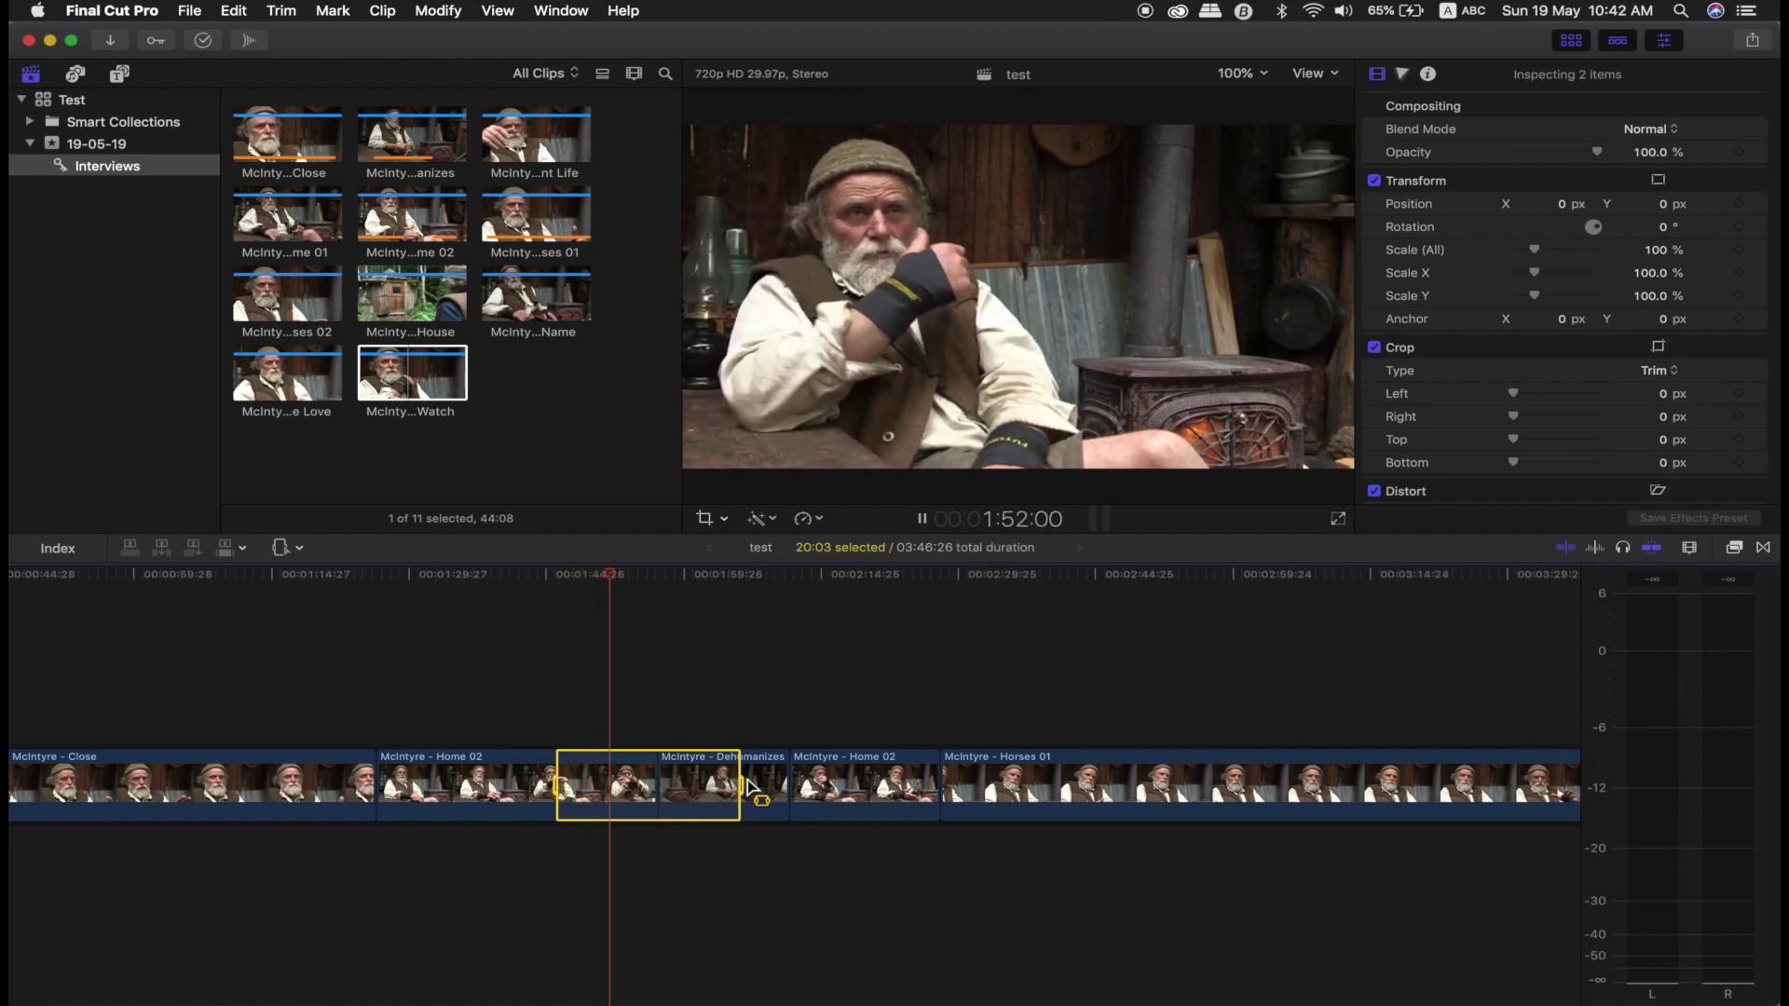
key("space")
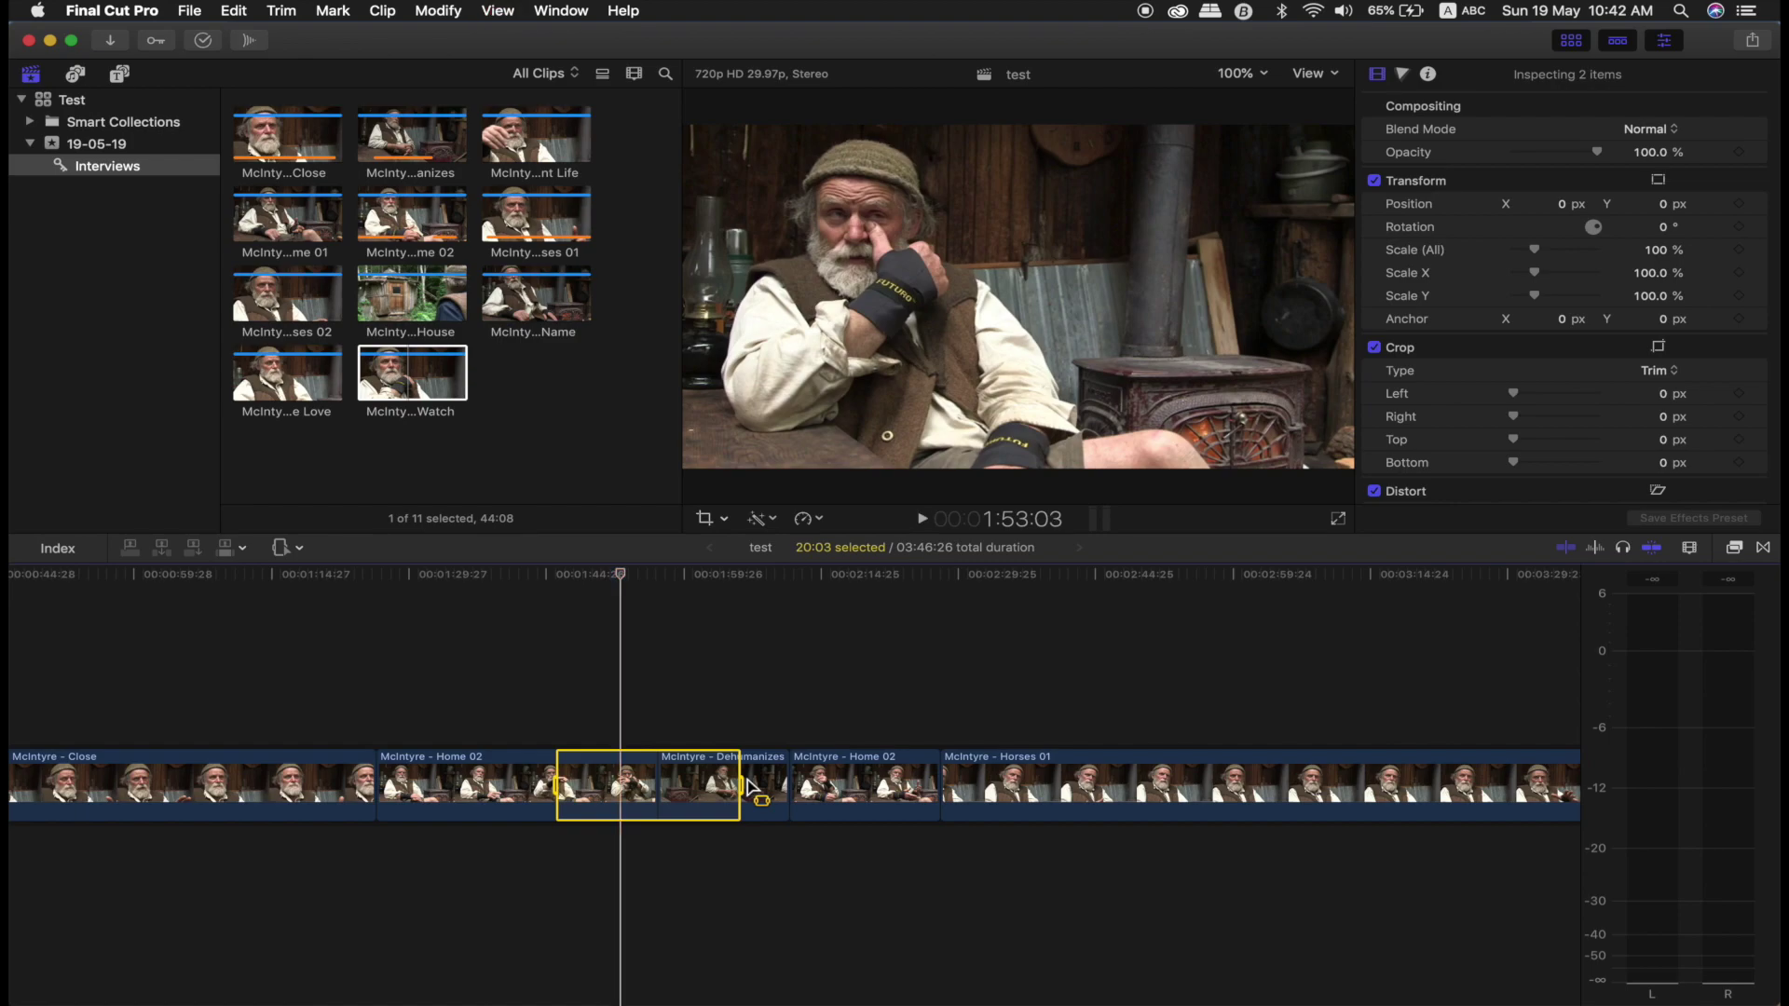
Step: Select the second McIntyre - Home 02 clip and play just that selection
left_click(867, 790)
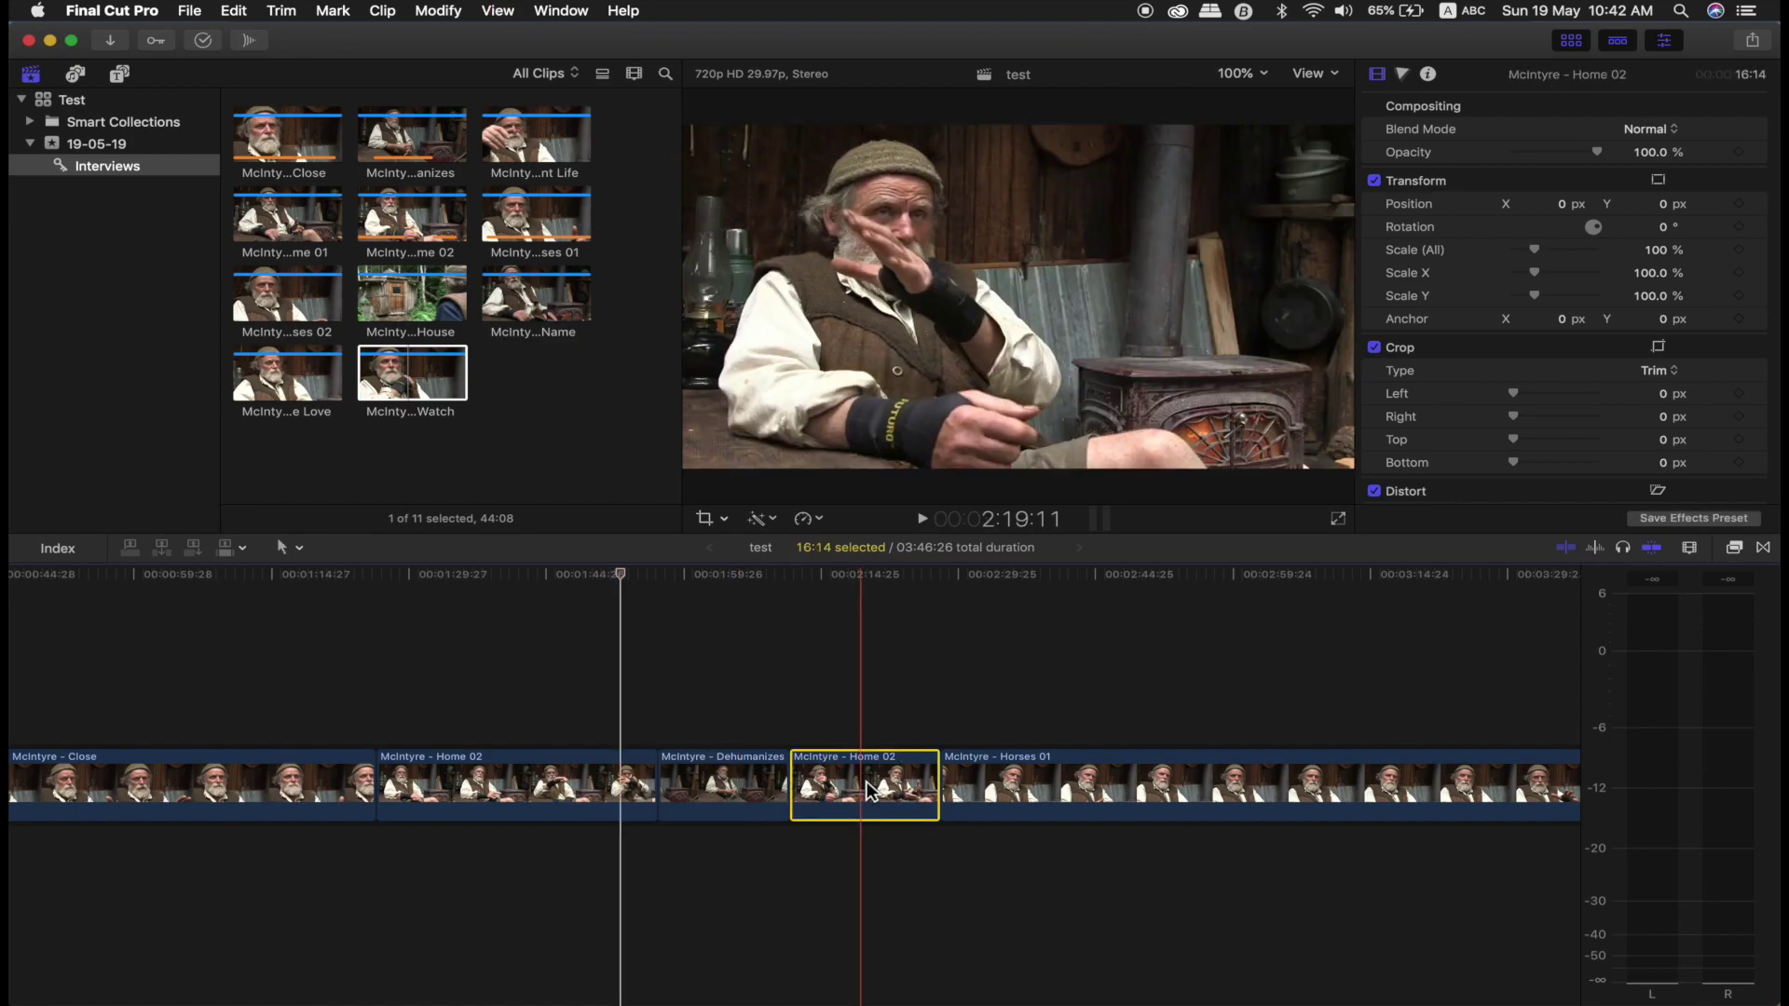
key("slash")
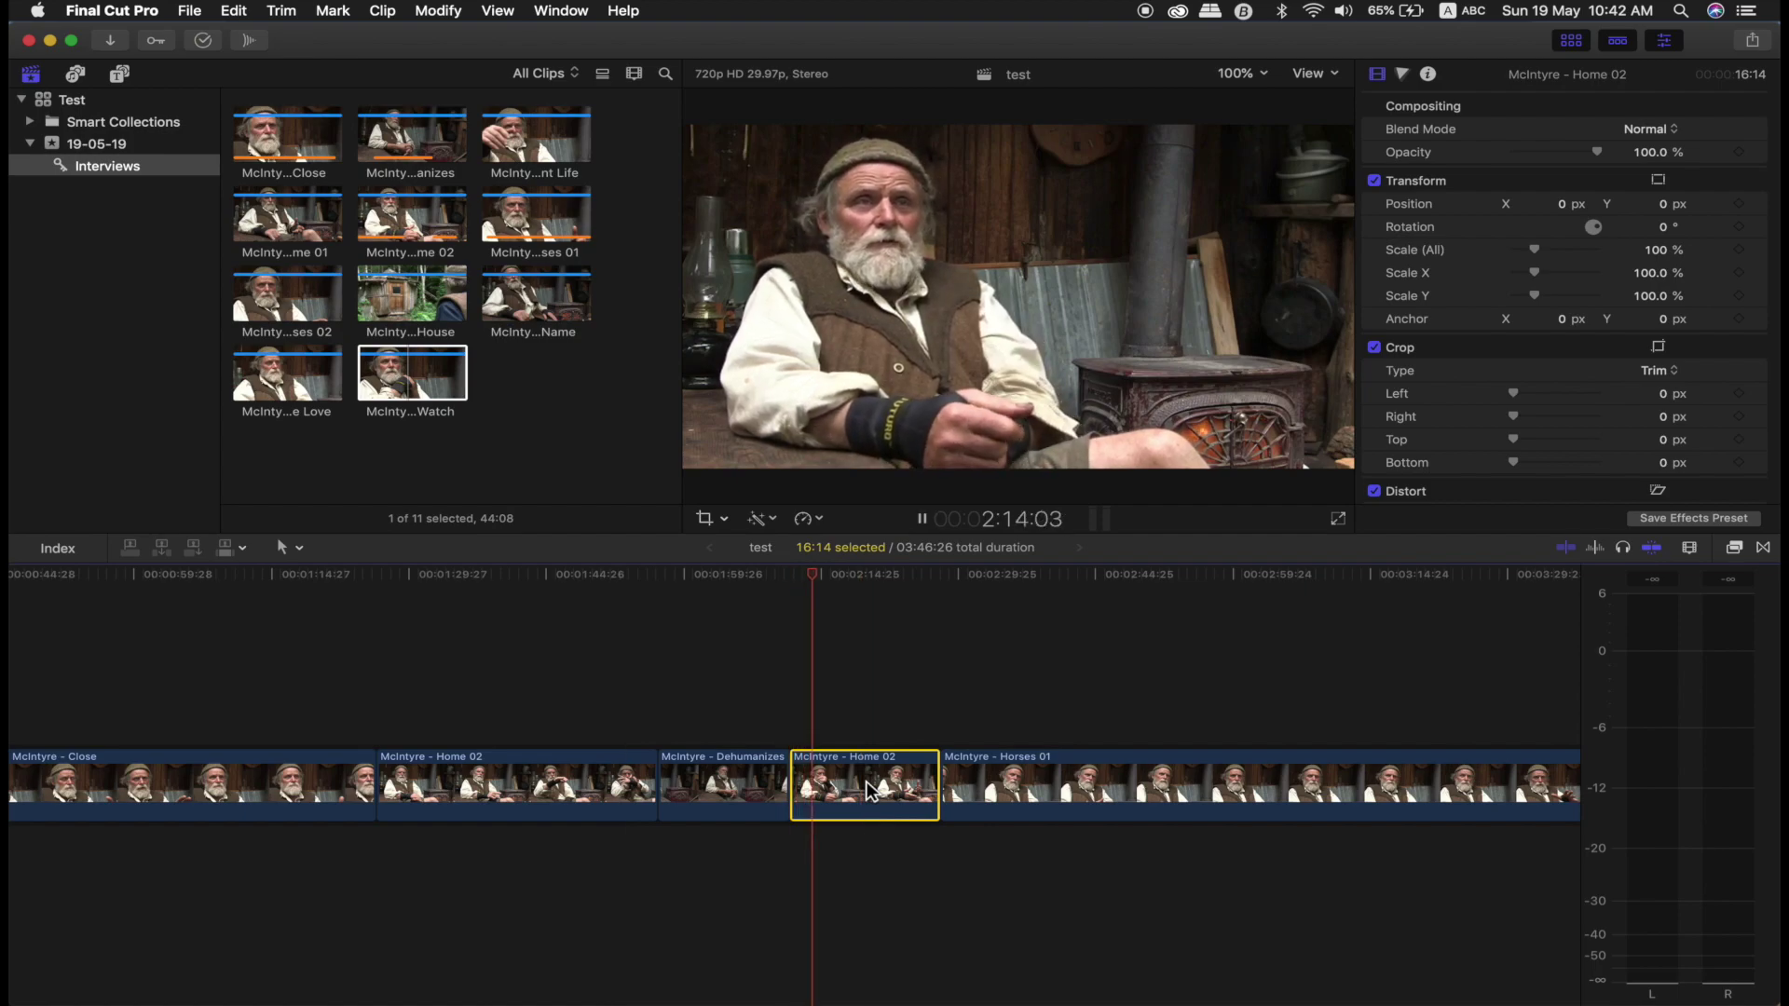
key("space")
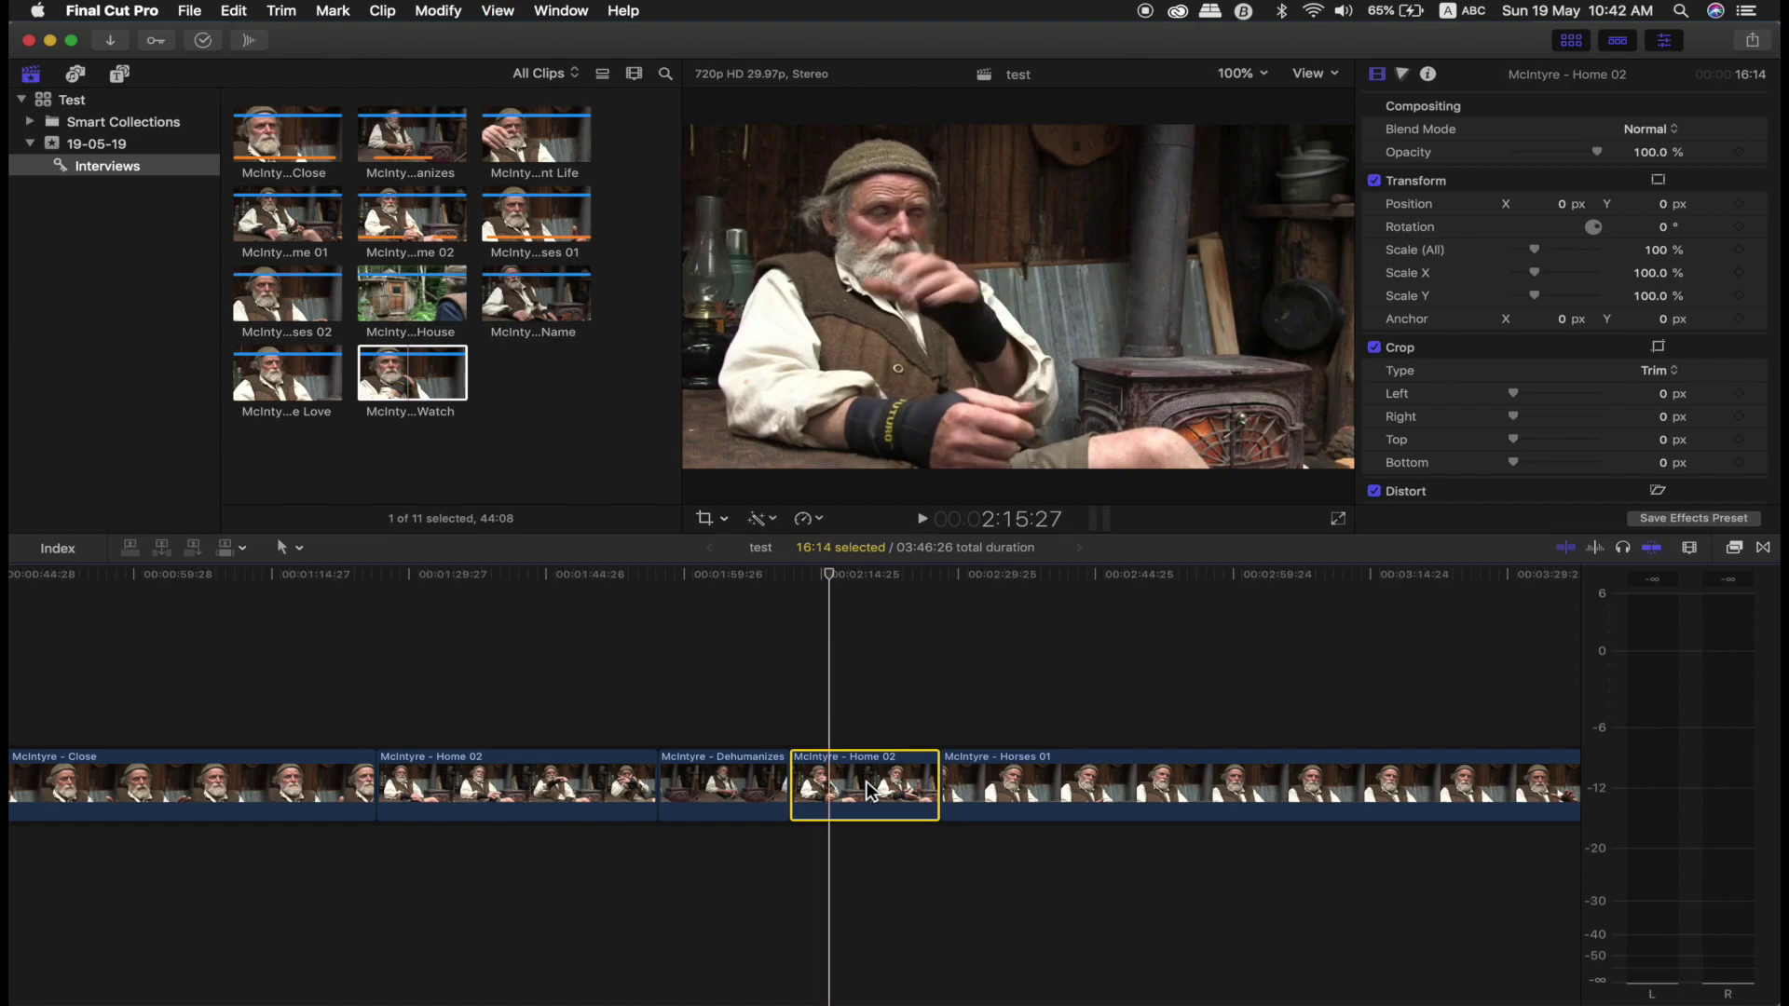
Step: Look up the Play Around command under View > Playback
left_click(498, 10)
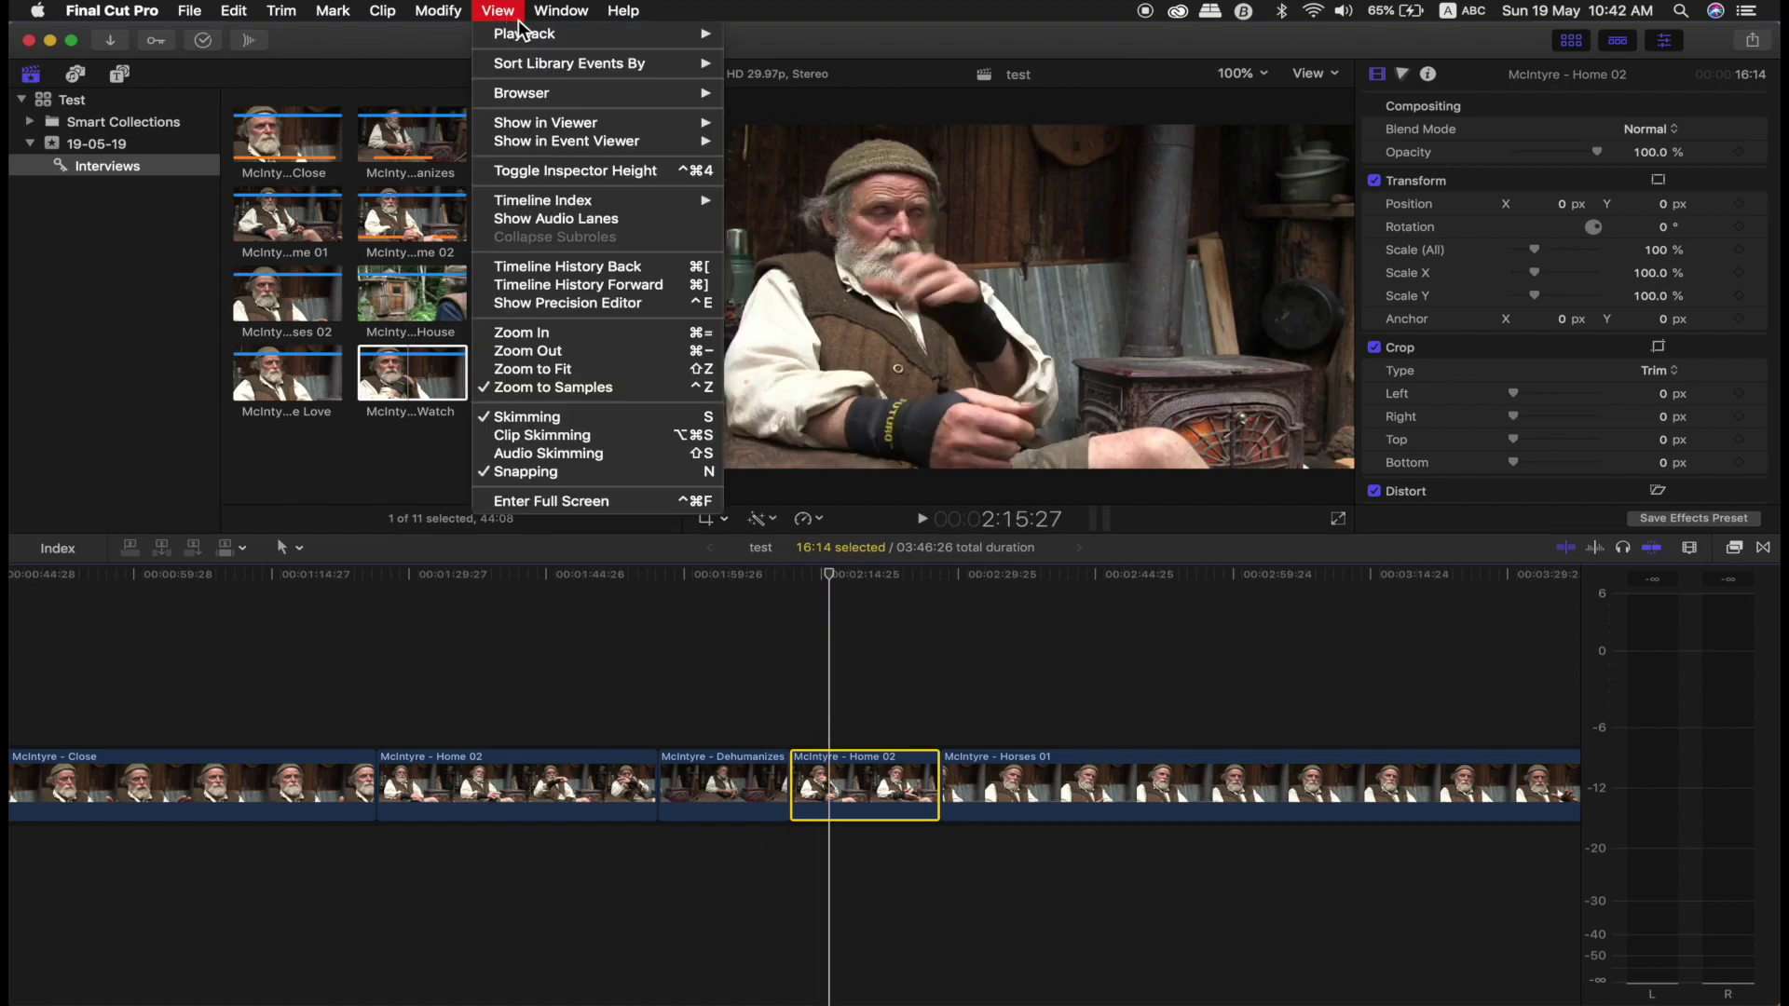
mouse_move(519, 33)
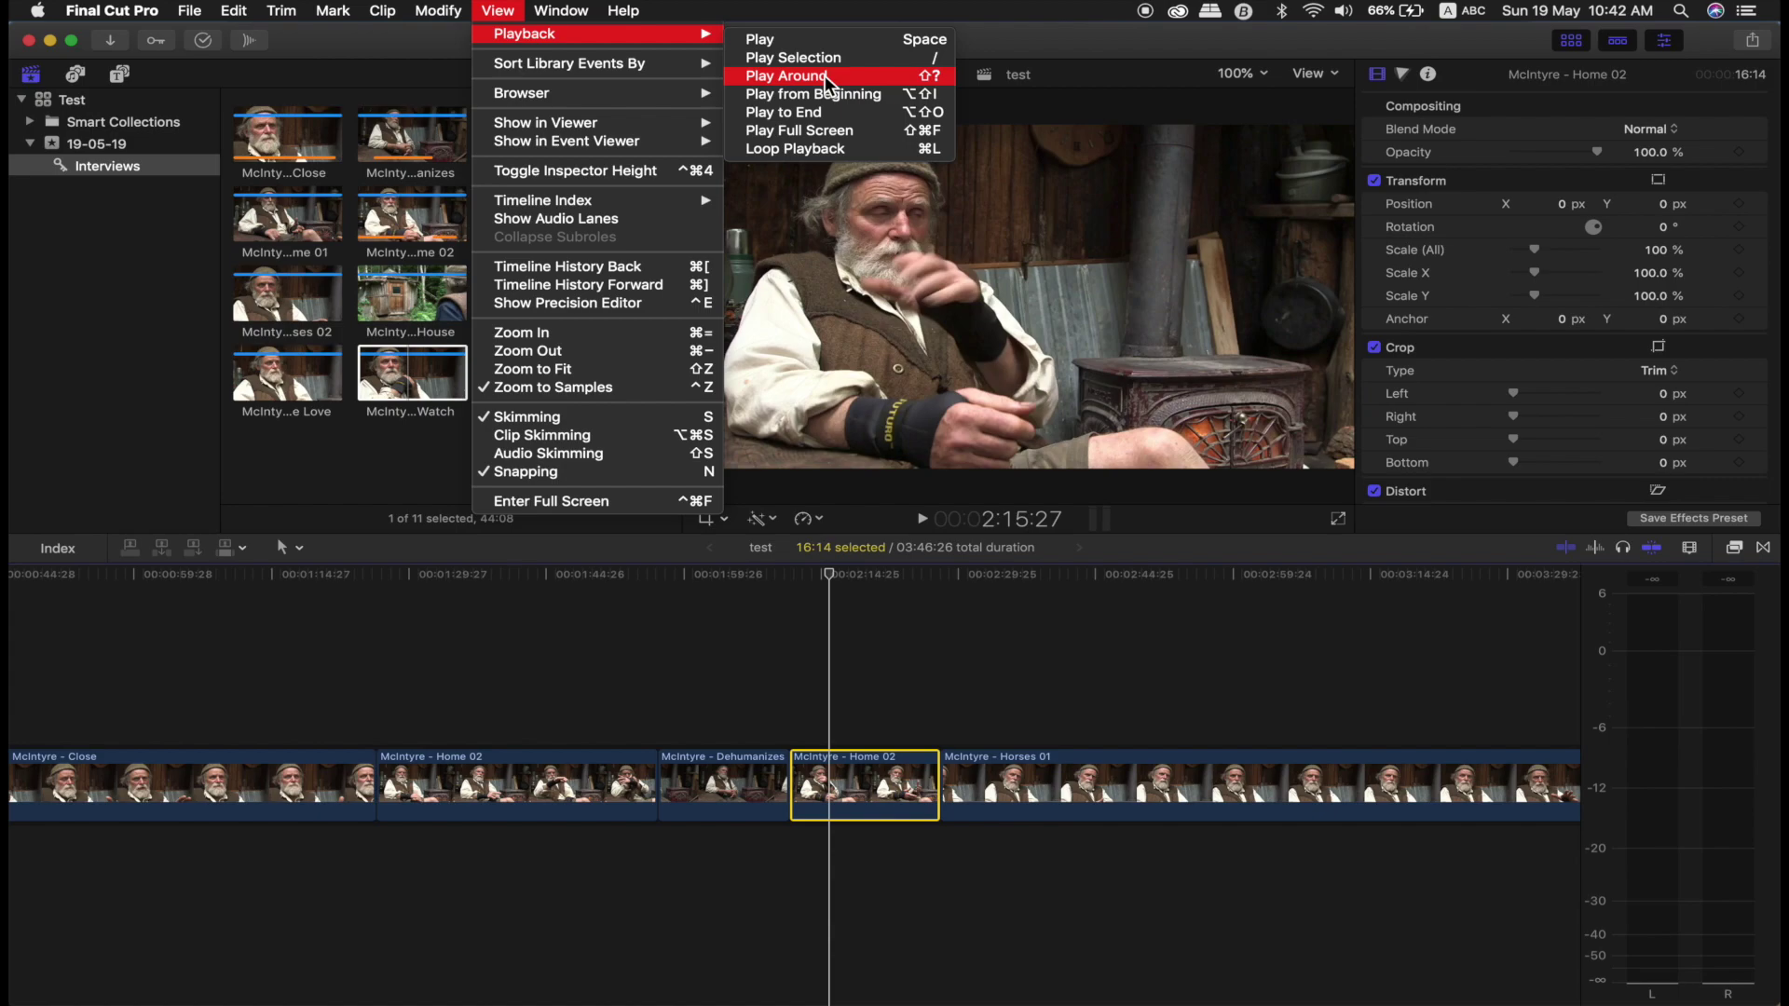
left_click(857, 635)
Step: Select the edit point between Home 02 and Dehumanizes and play around it
left_click(670, 781)
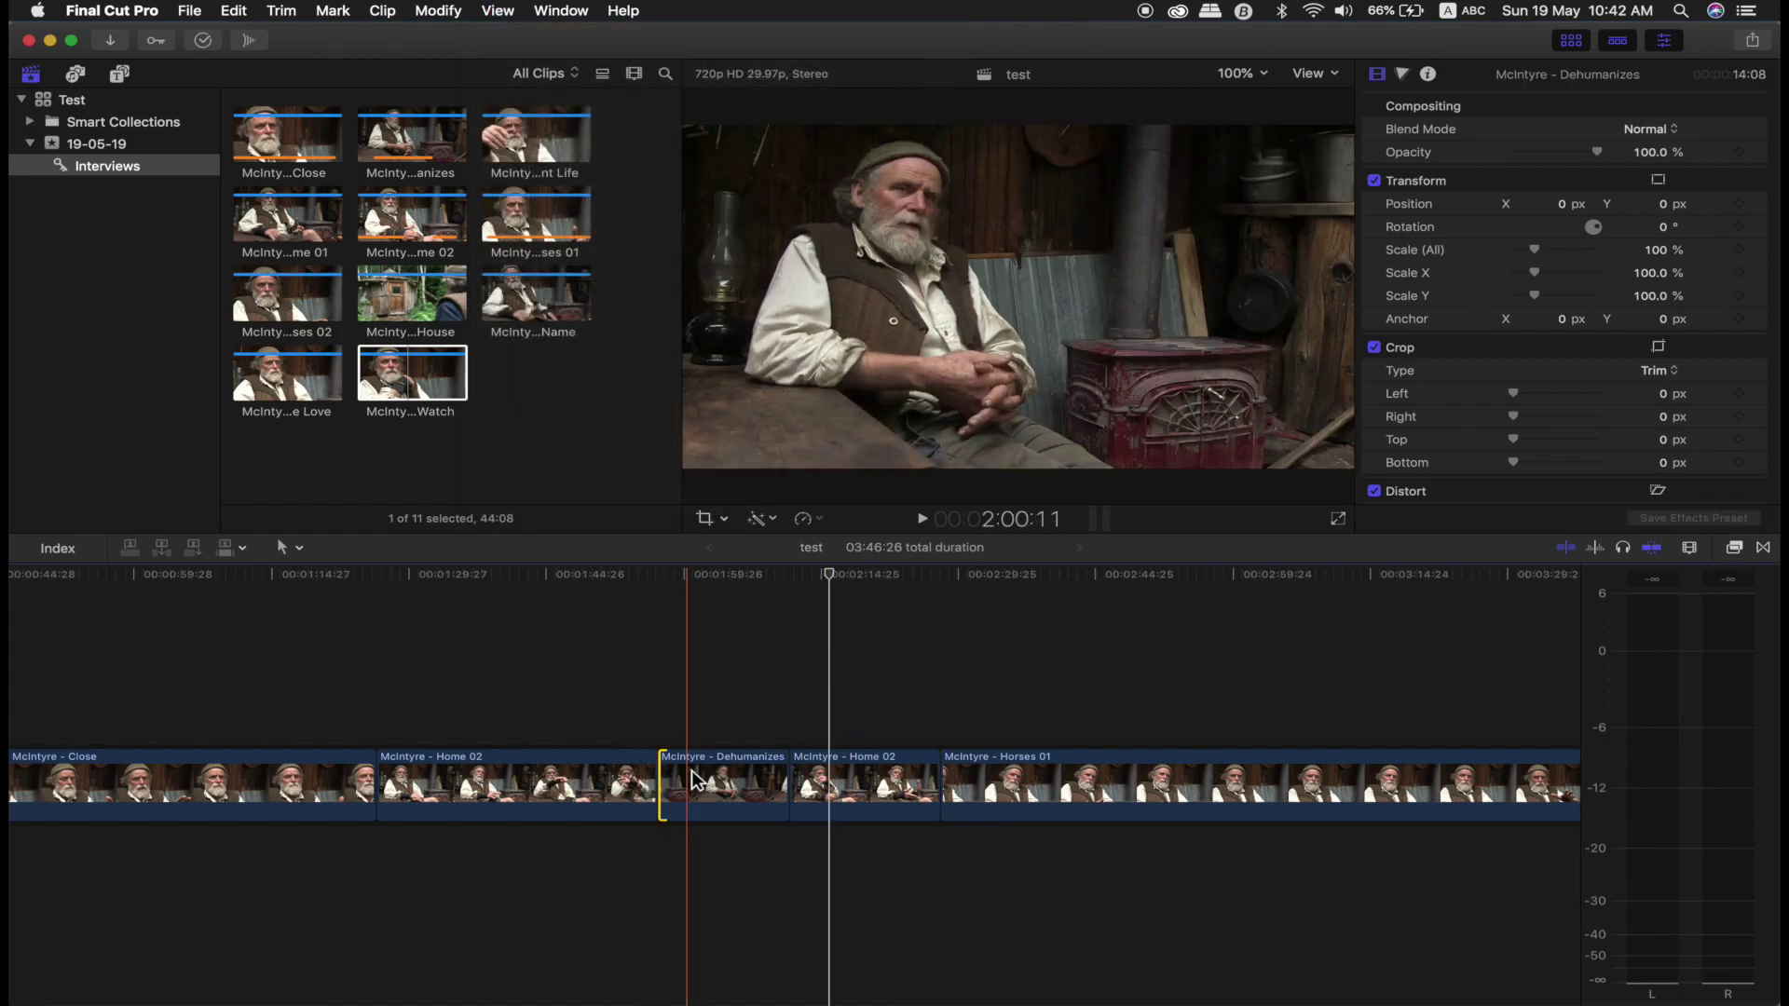
left_click(656, 773)
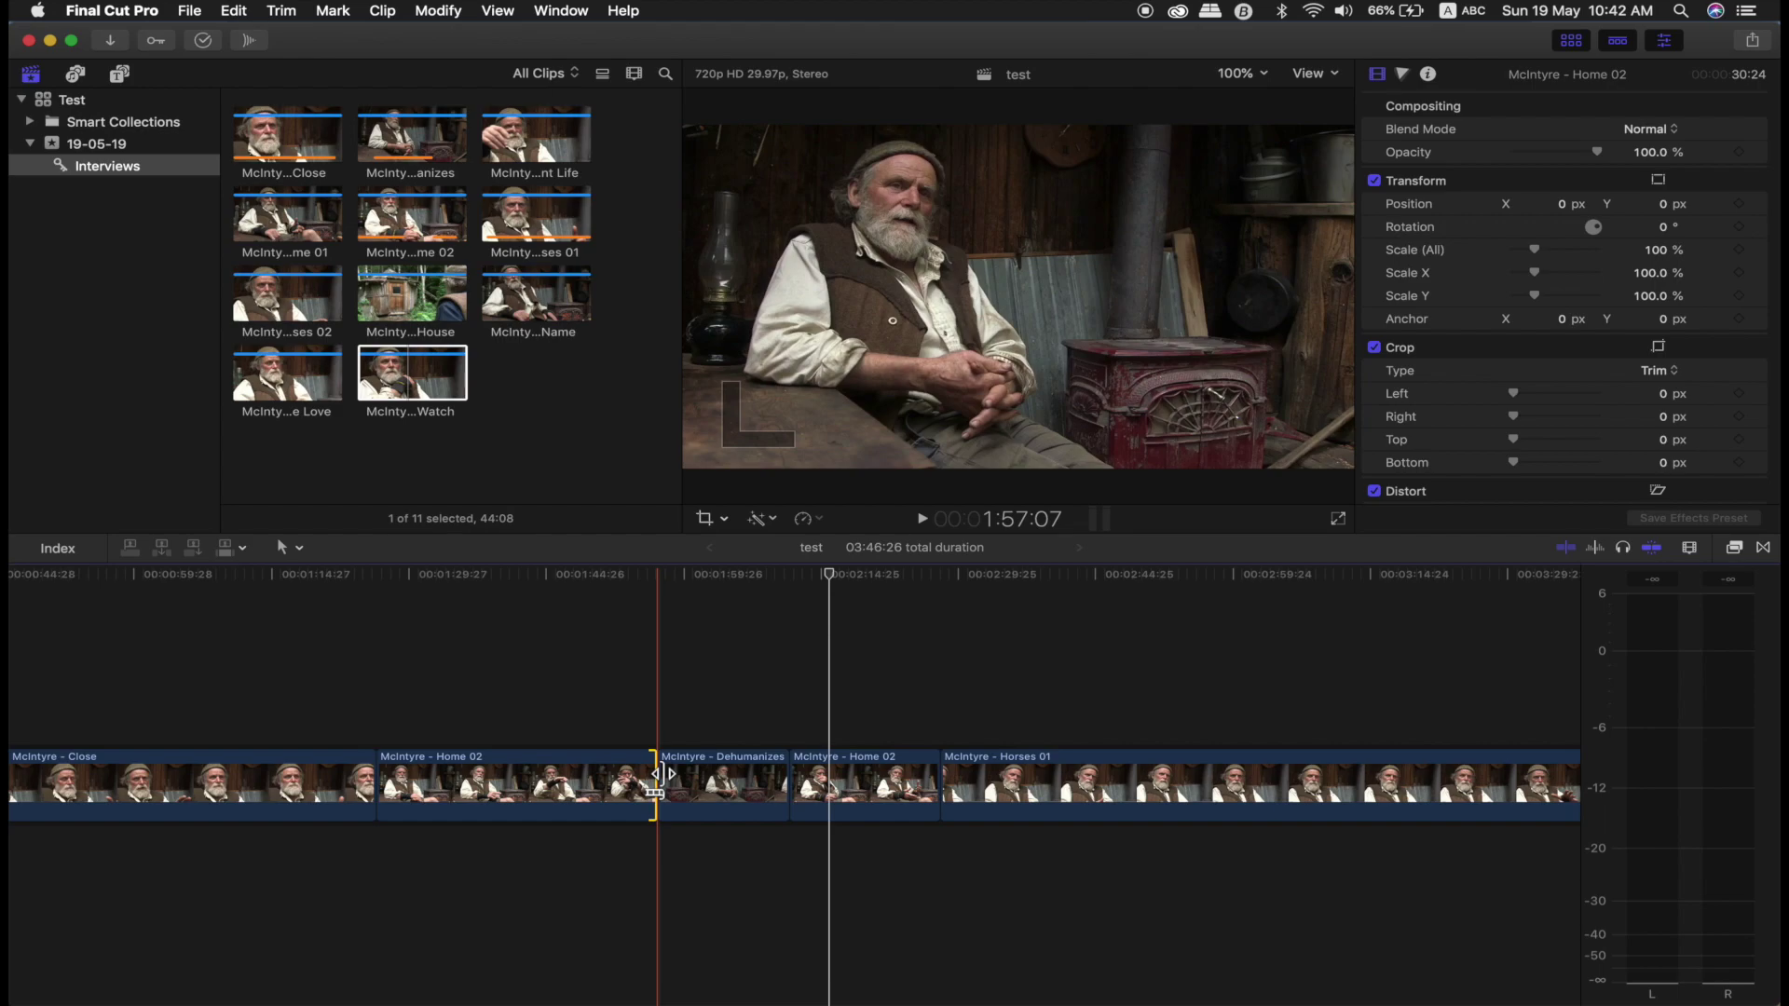
key("slash")
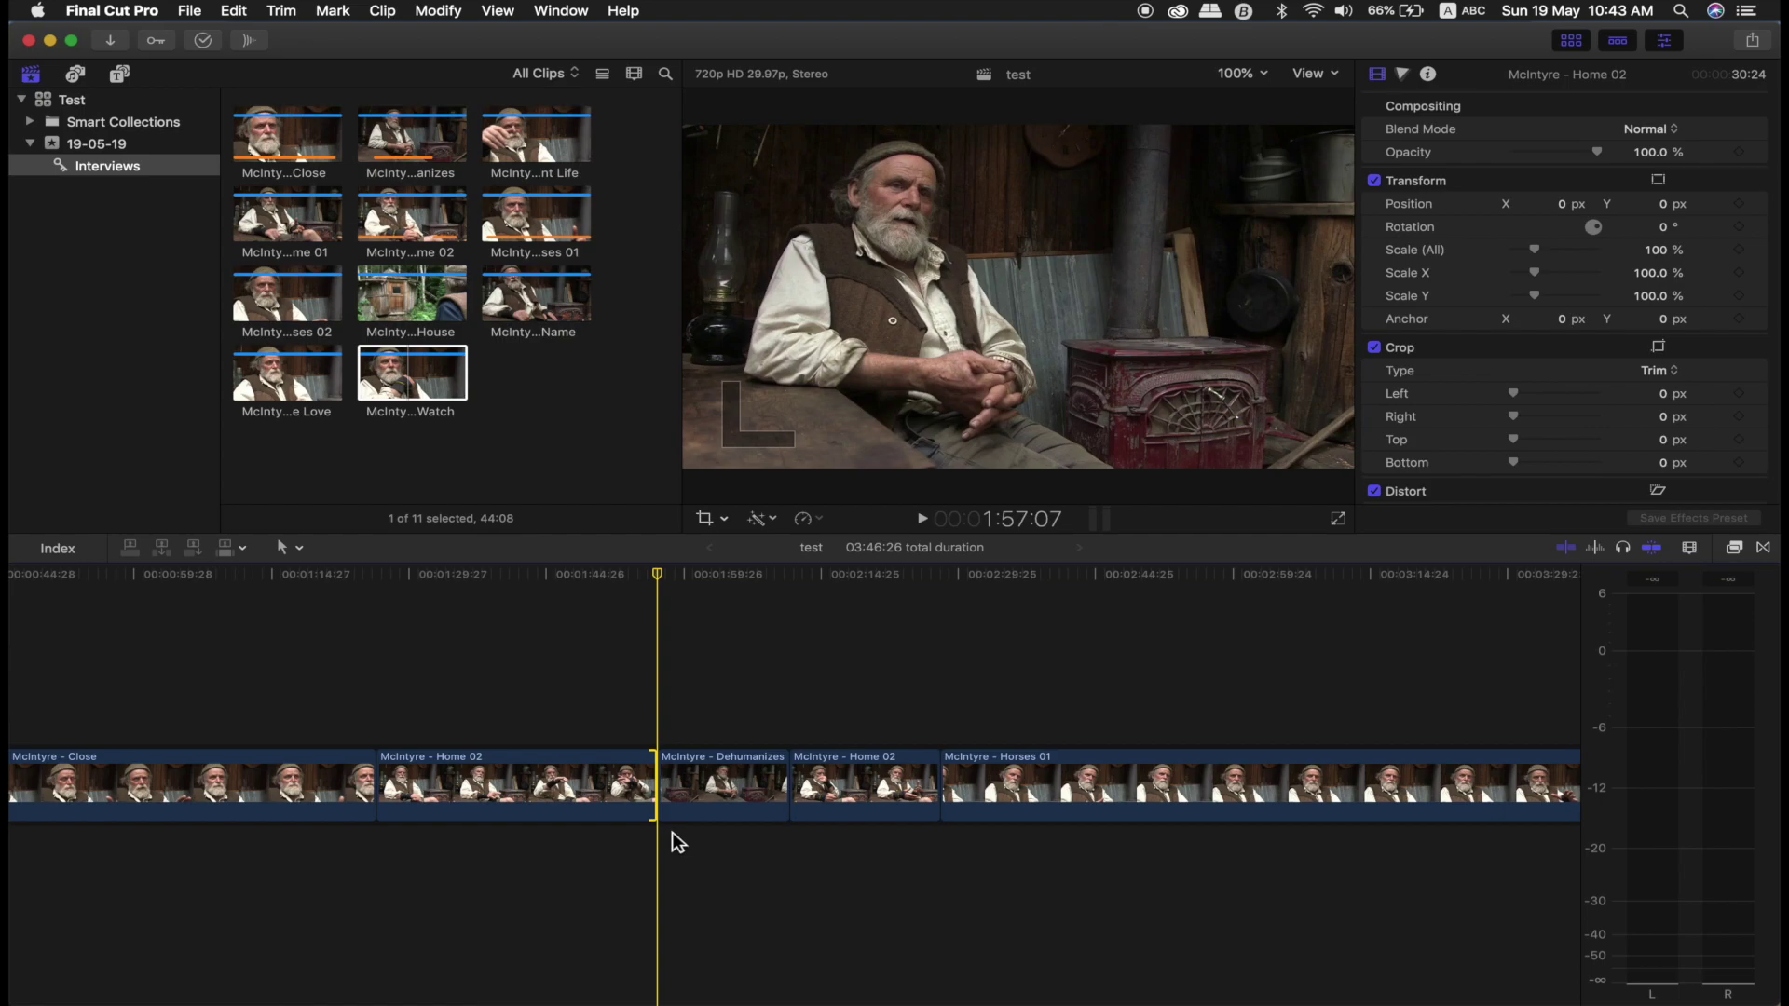
key("shift+slash")
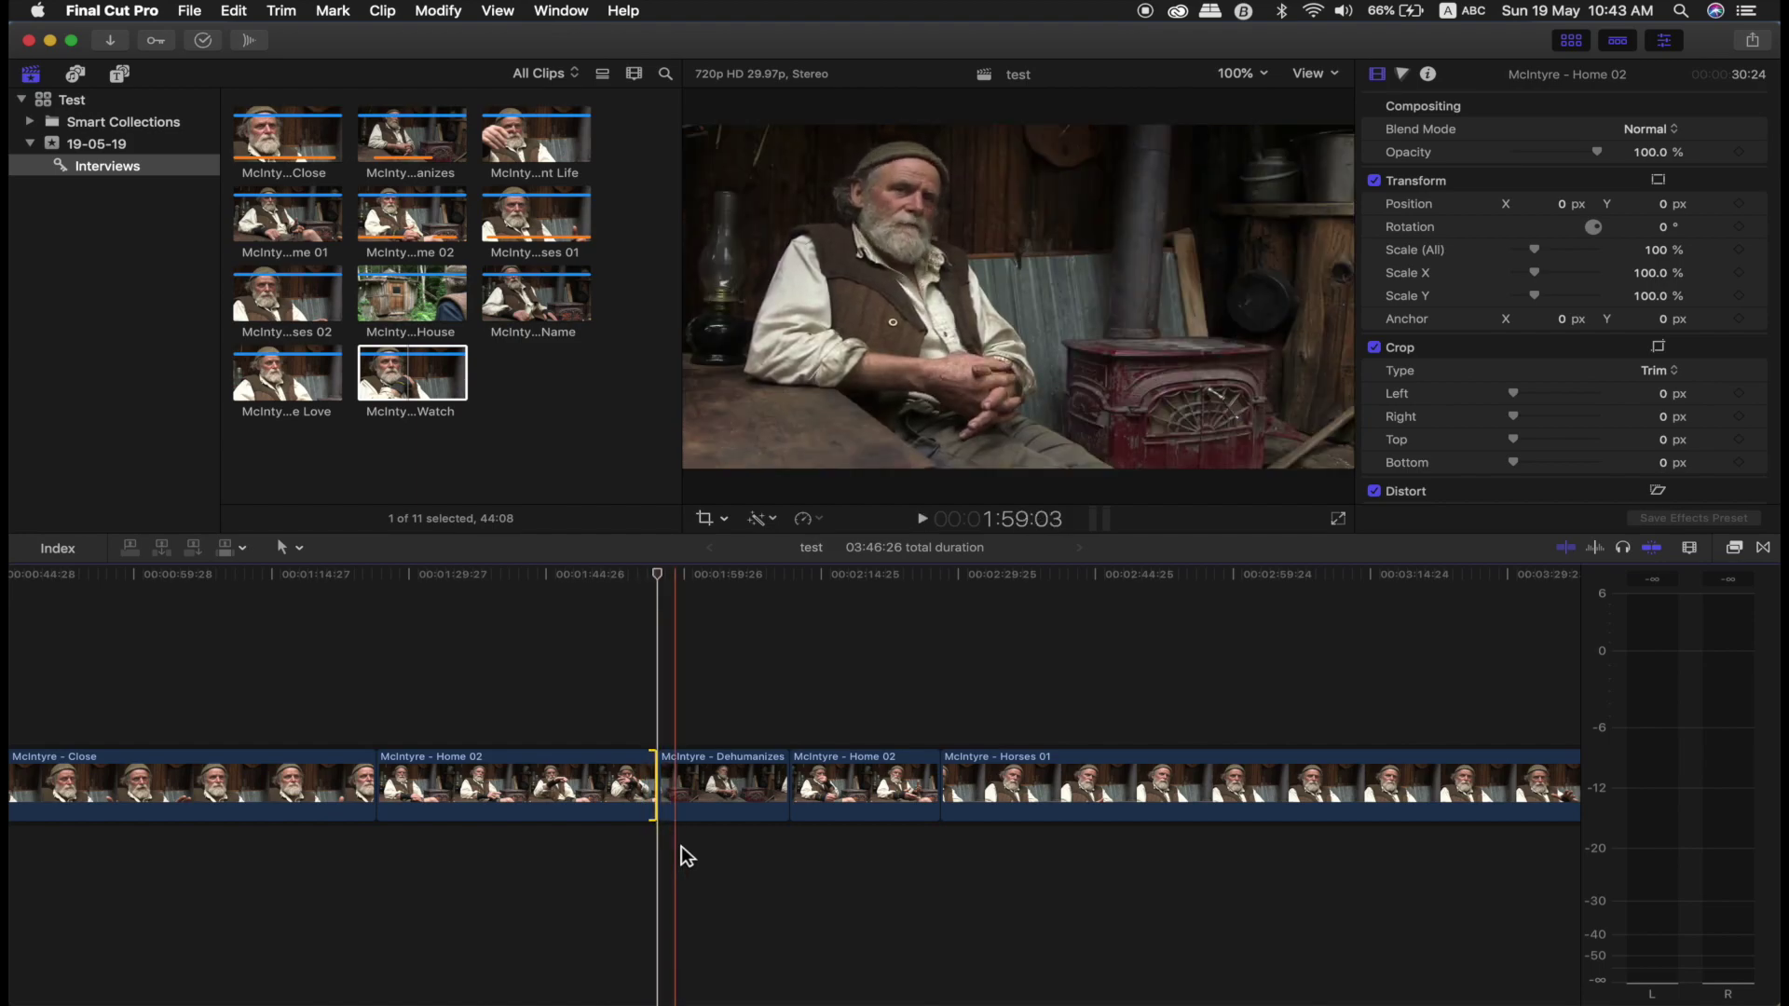
left_click(665, 783)
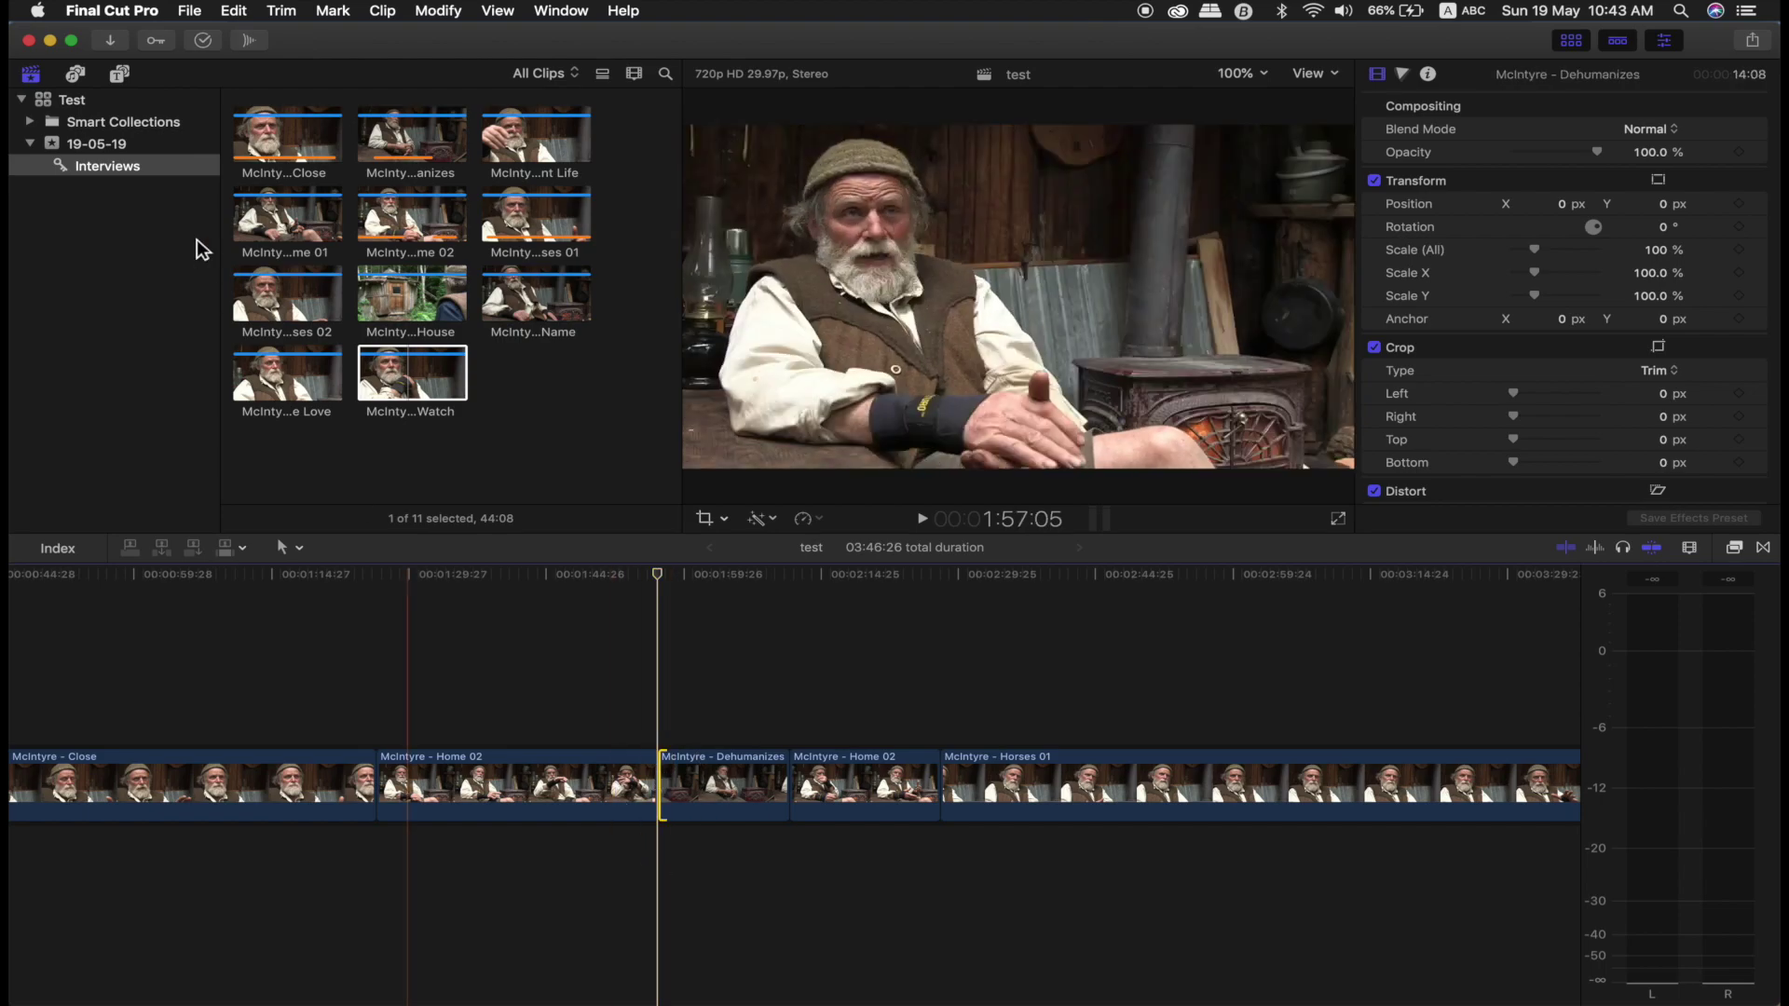
Step: Set Playback pre-roll to 5.0 s and post-roll to 8.0 s, then play around the edit
left_click(149, 11)
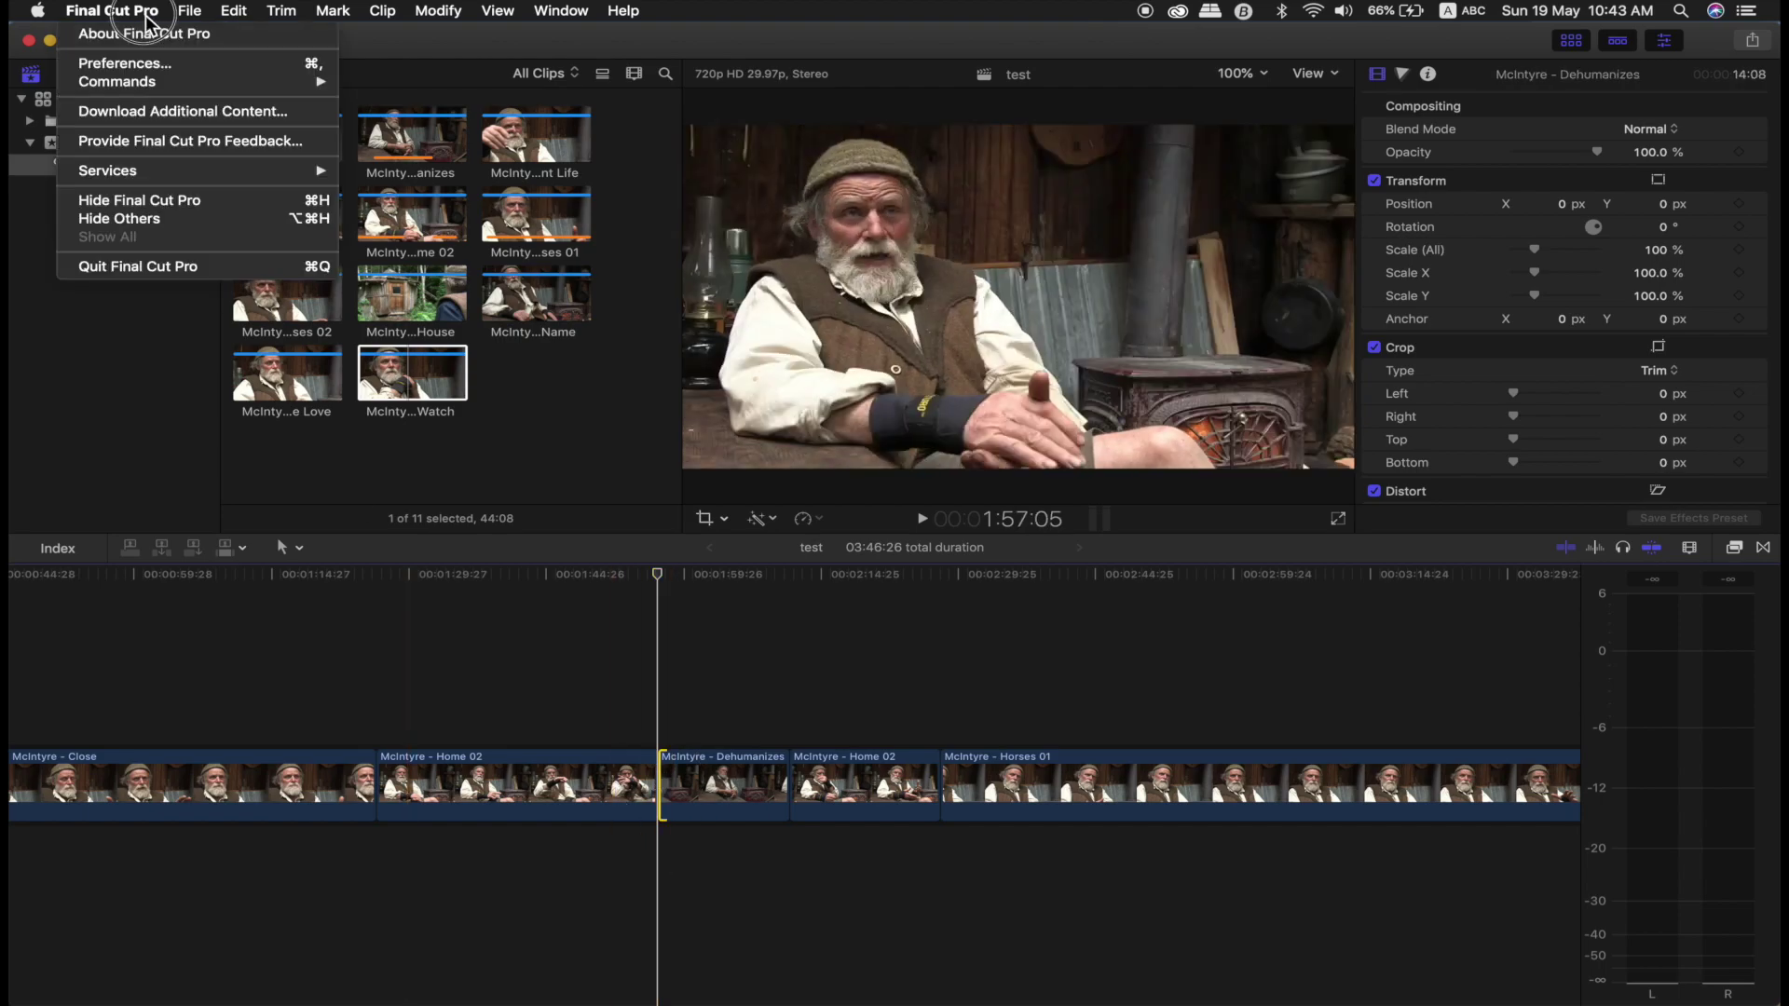
left_click(151, 63)
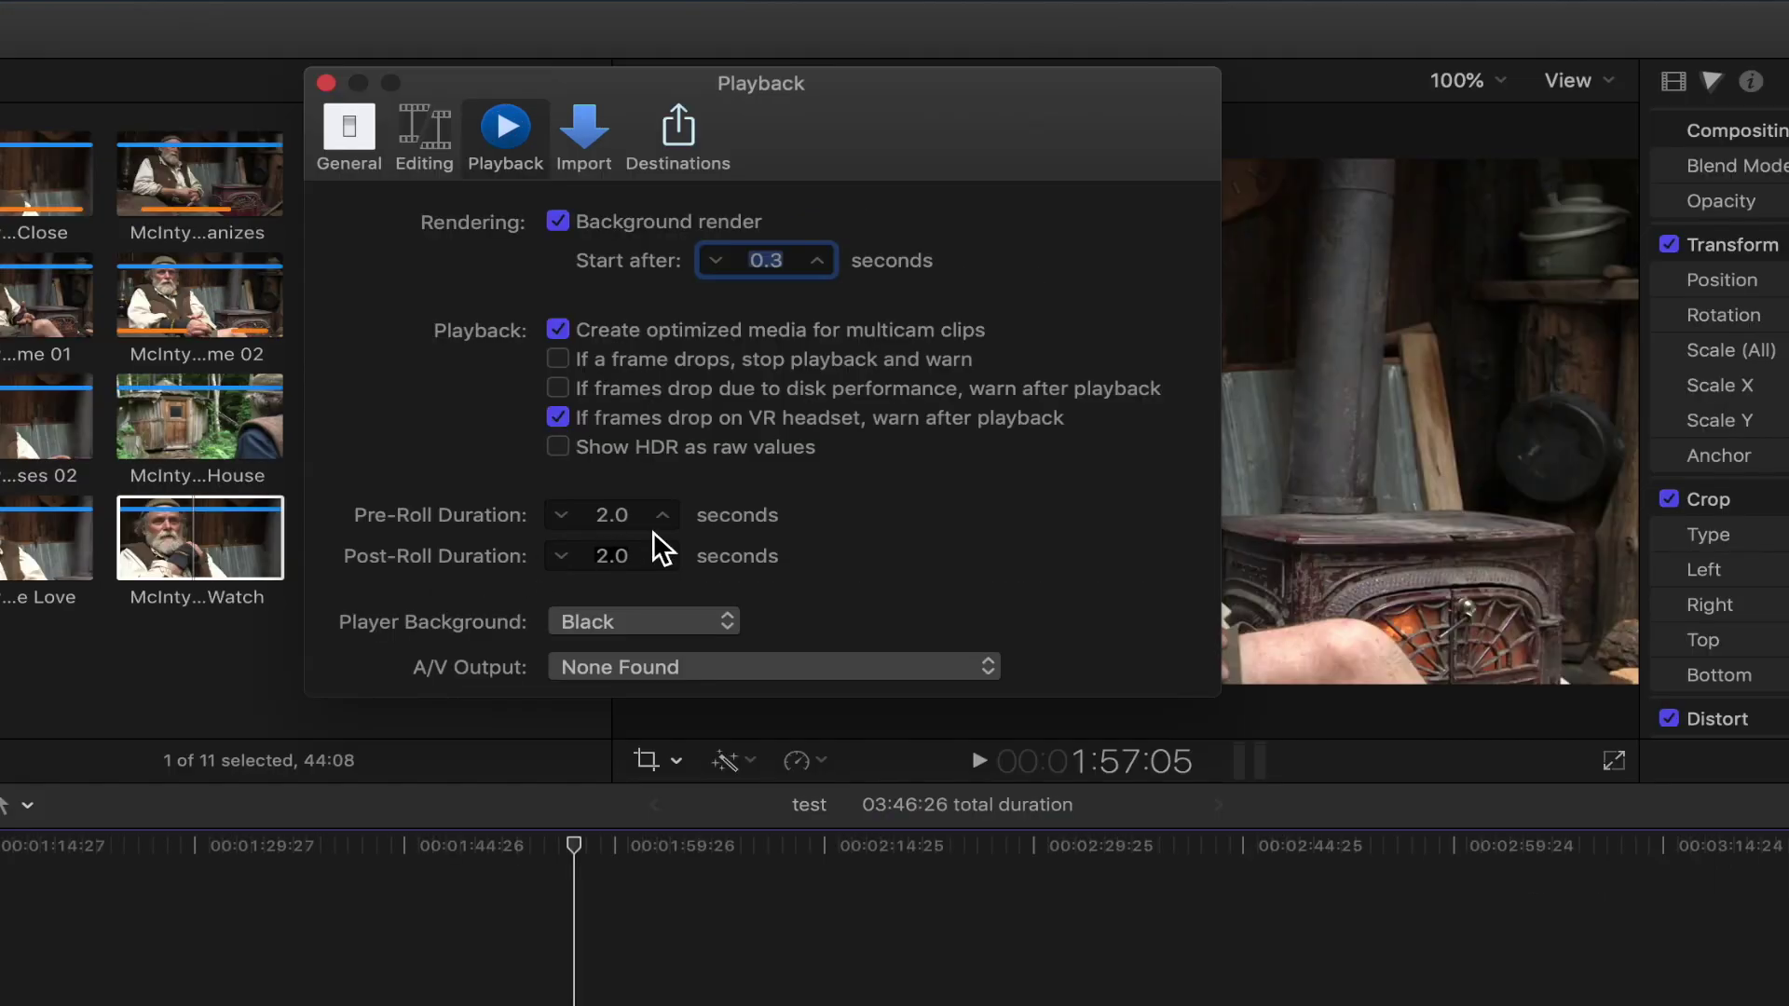
left_click(661, 514)
left_click(661, 514)
left_click(661, 514)
left_click(668, 562)
left_click(668, 561)
left_click(668, 561)
left_click(667, 561)
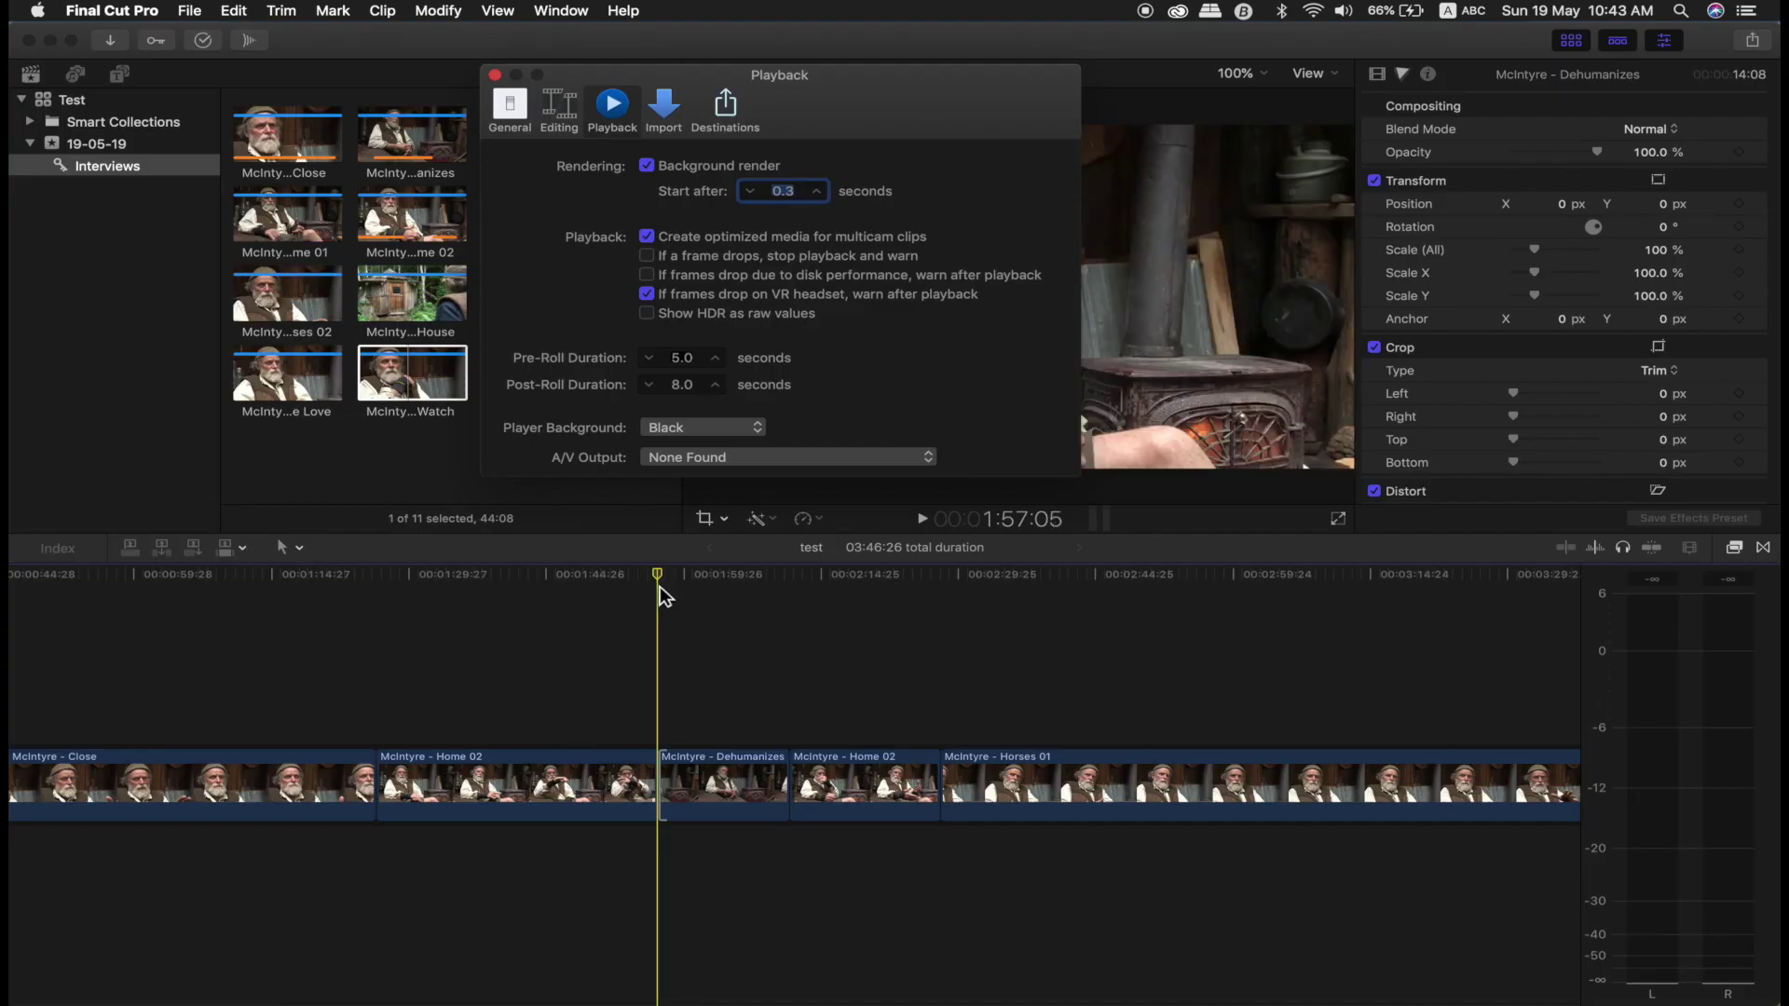
left_click(660, 580)
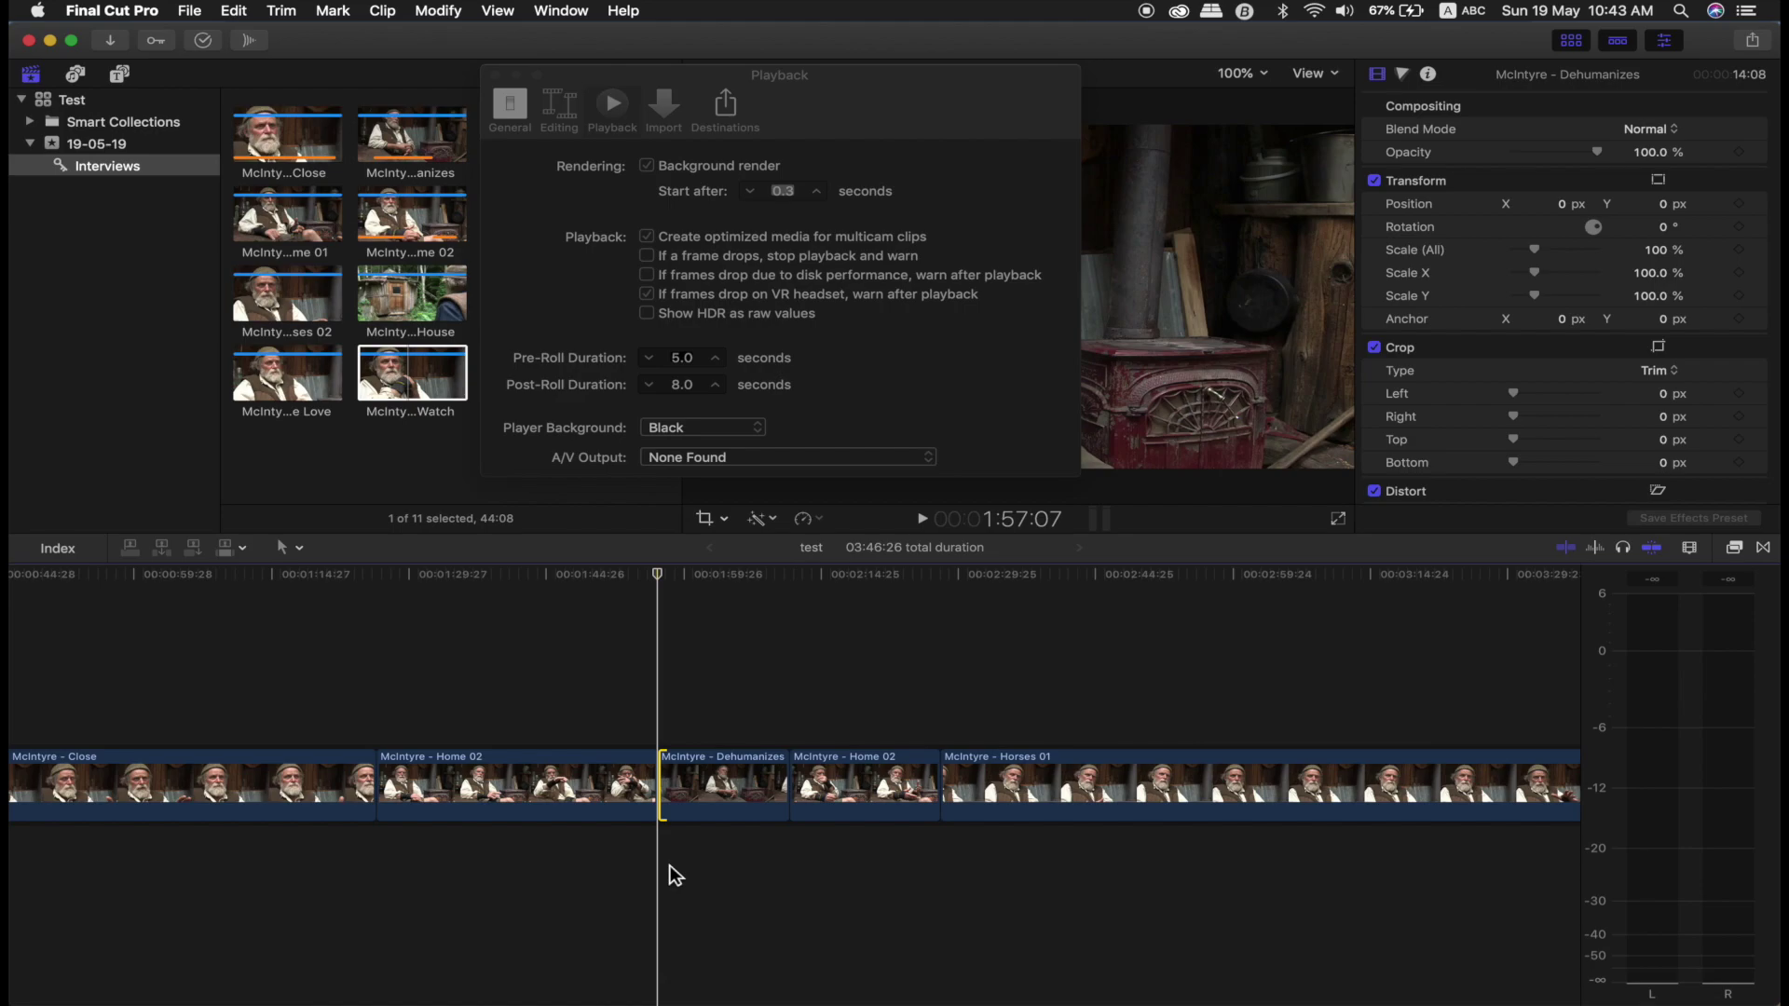
key("shift+slash")
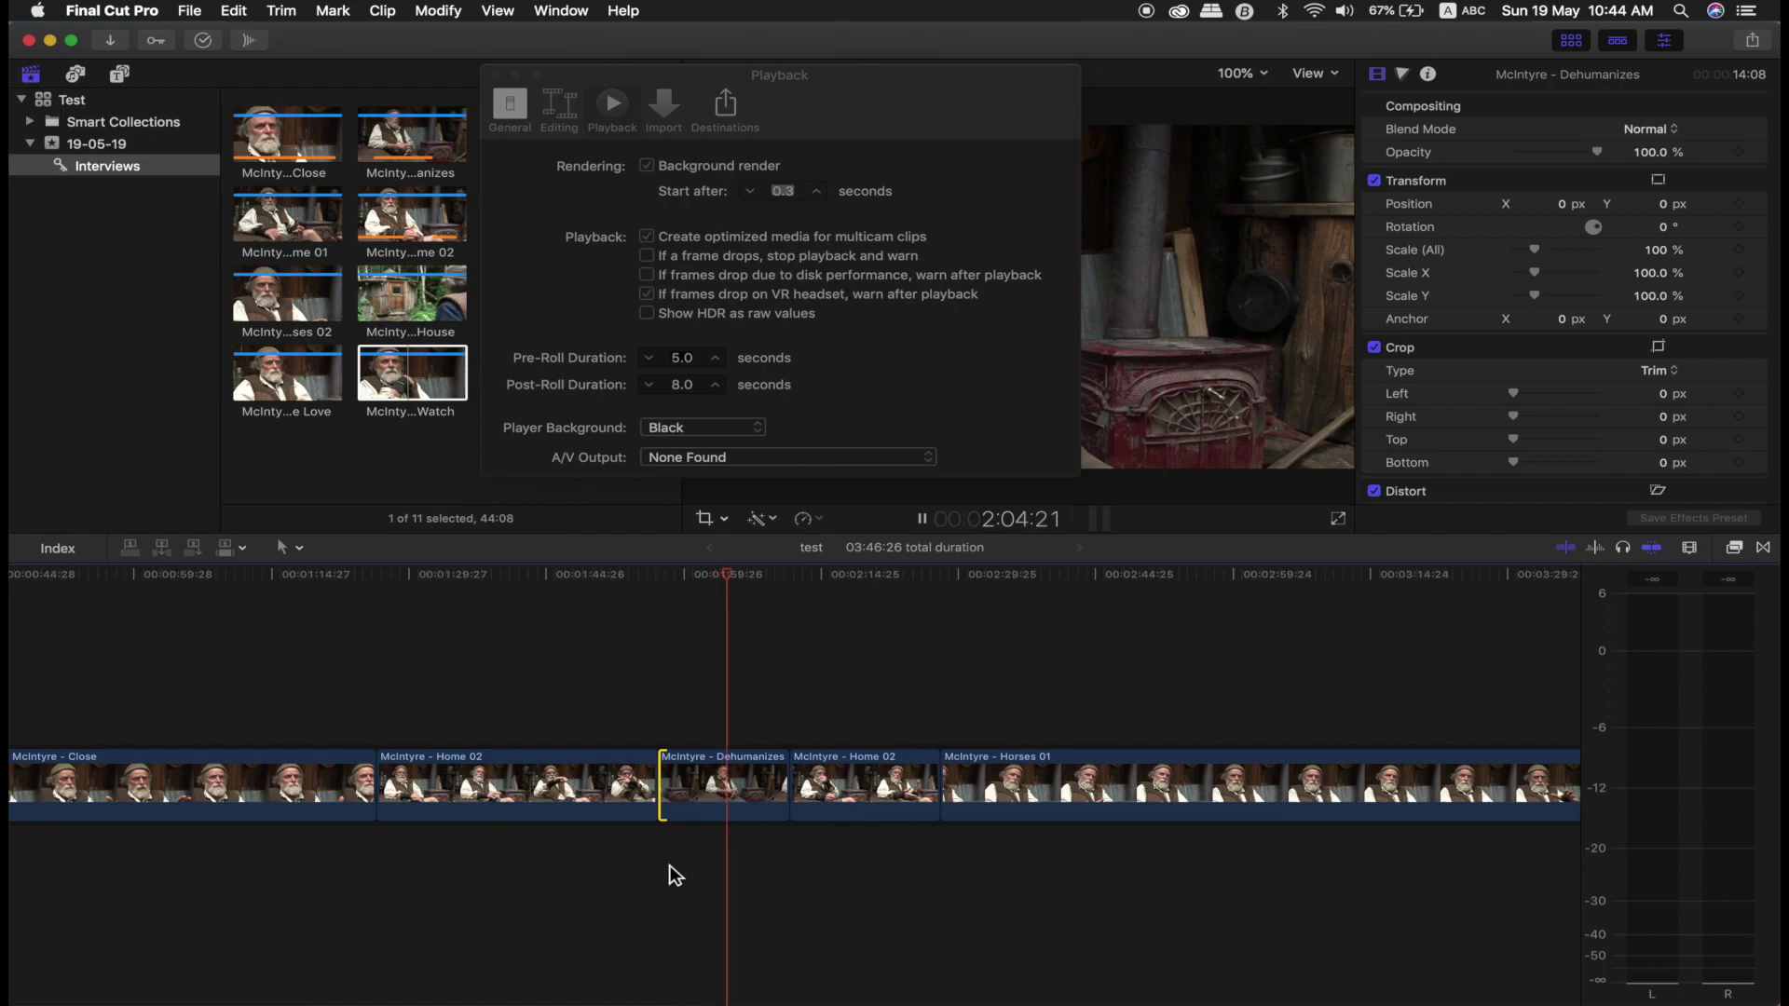
Step: Play the timeline with View > Playback > Play from Beginning, then stop it
left_click(498, 11)
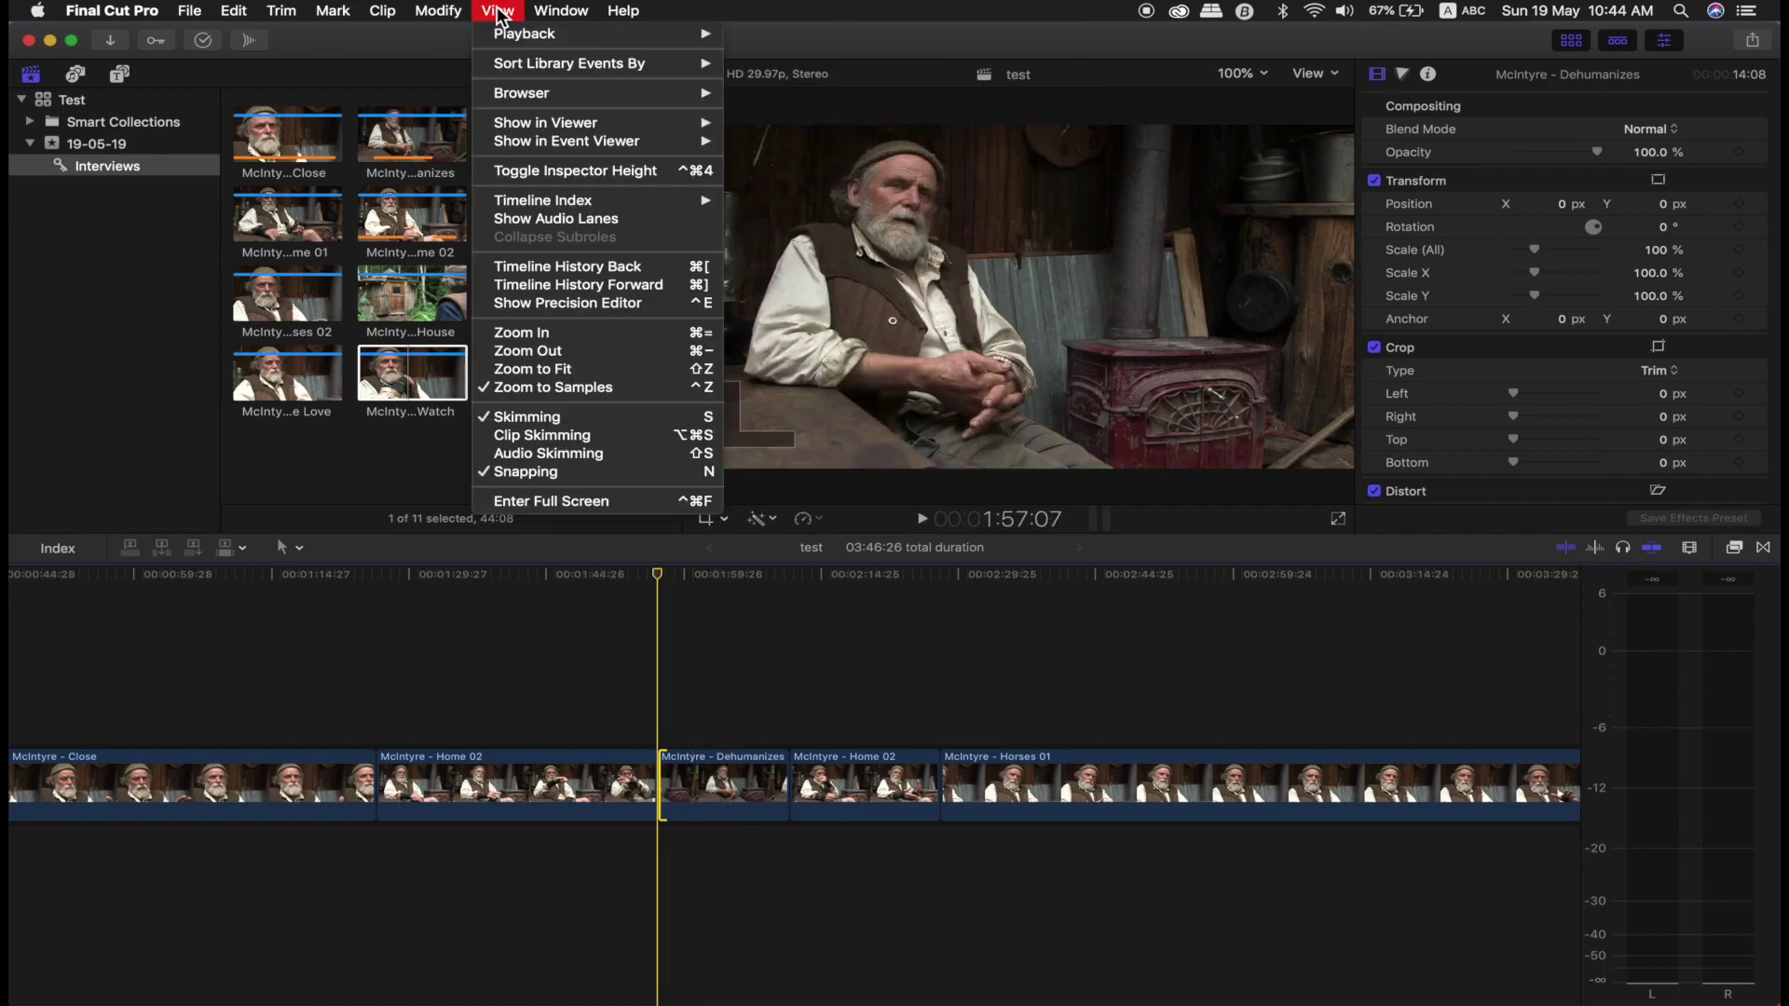
mouse_move(505, 32)
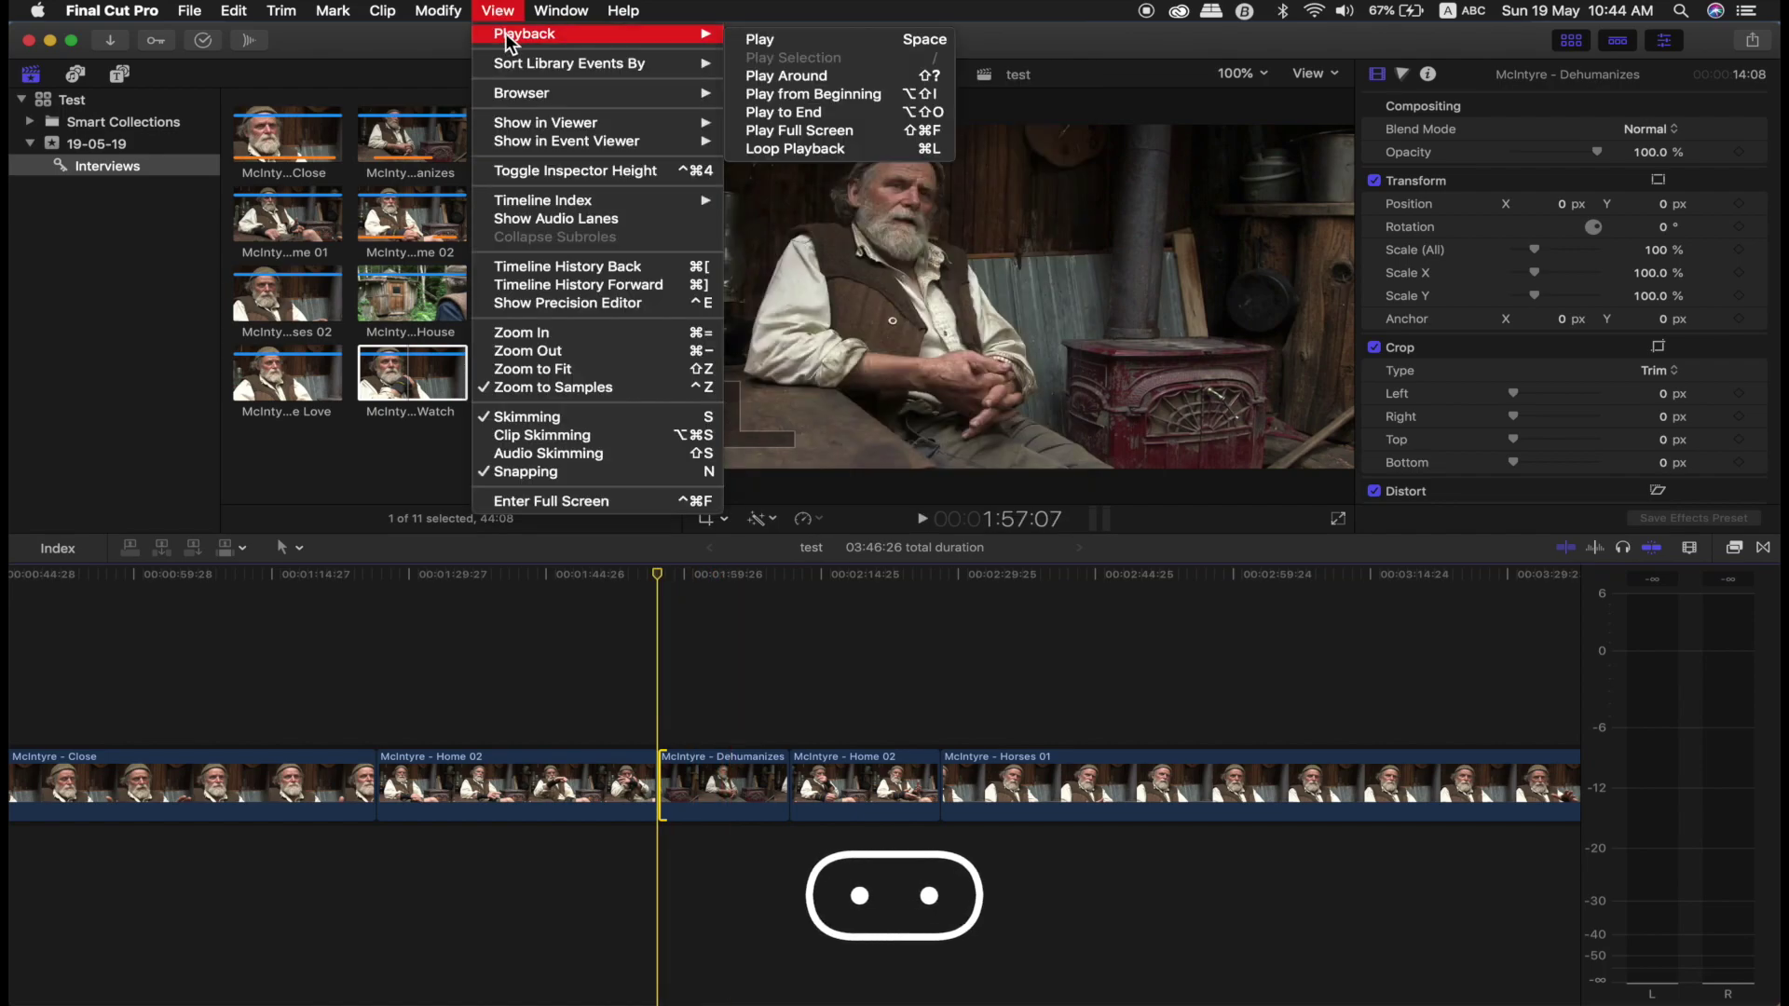
left_click(840, 97)
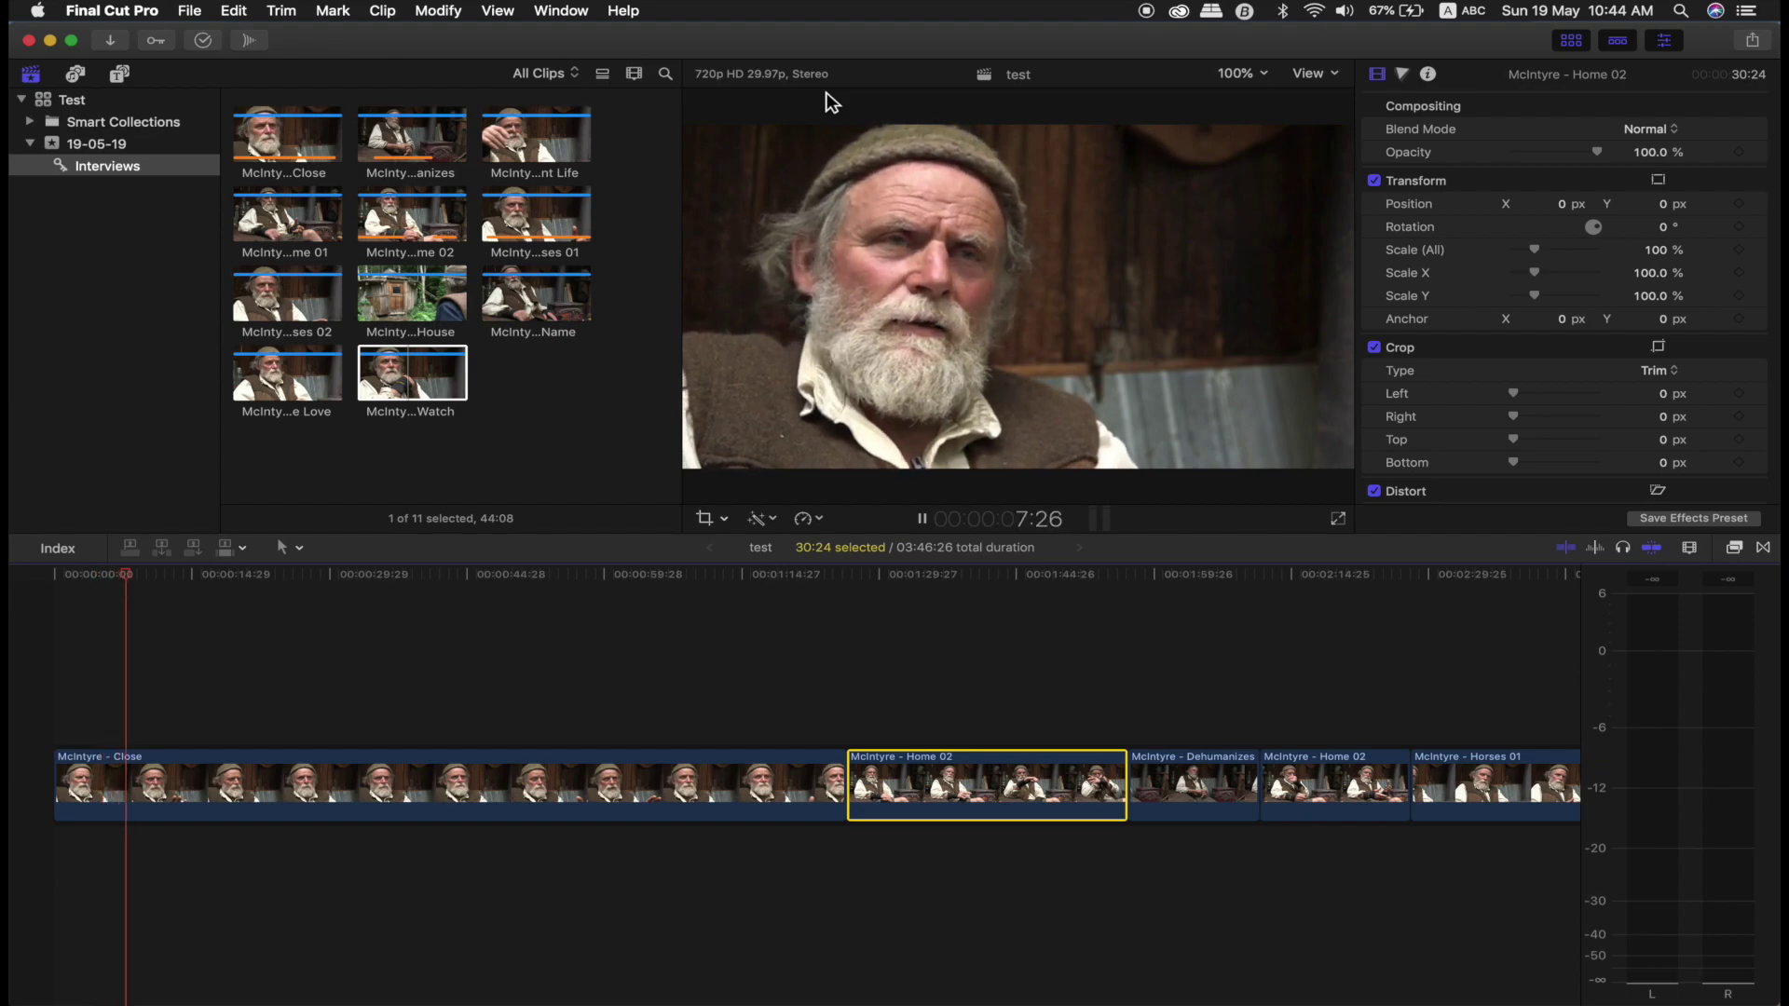
key("shift+o")
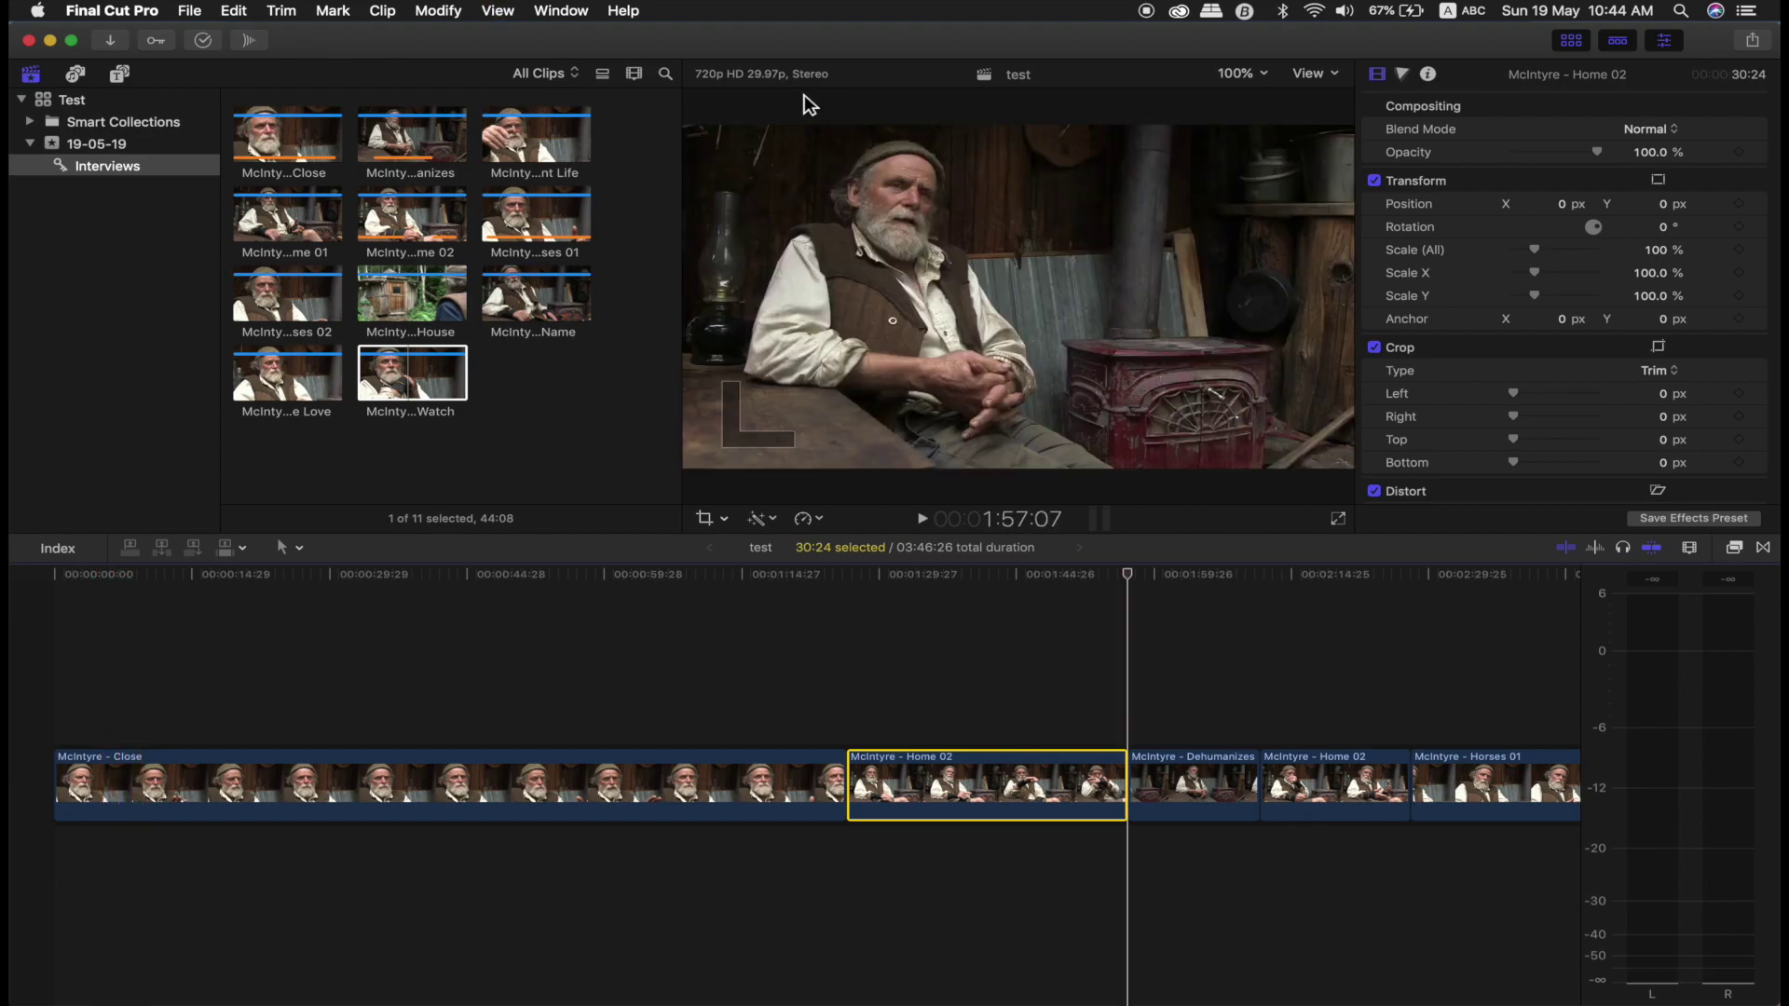
Step: Try Play to End, then restart playback from the timeline's beginning and let it run
left_click(498, 11)
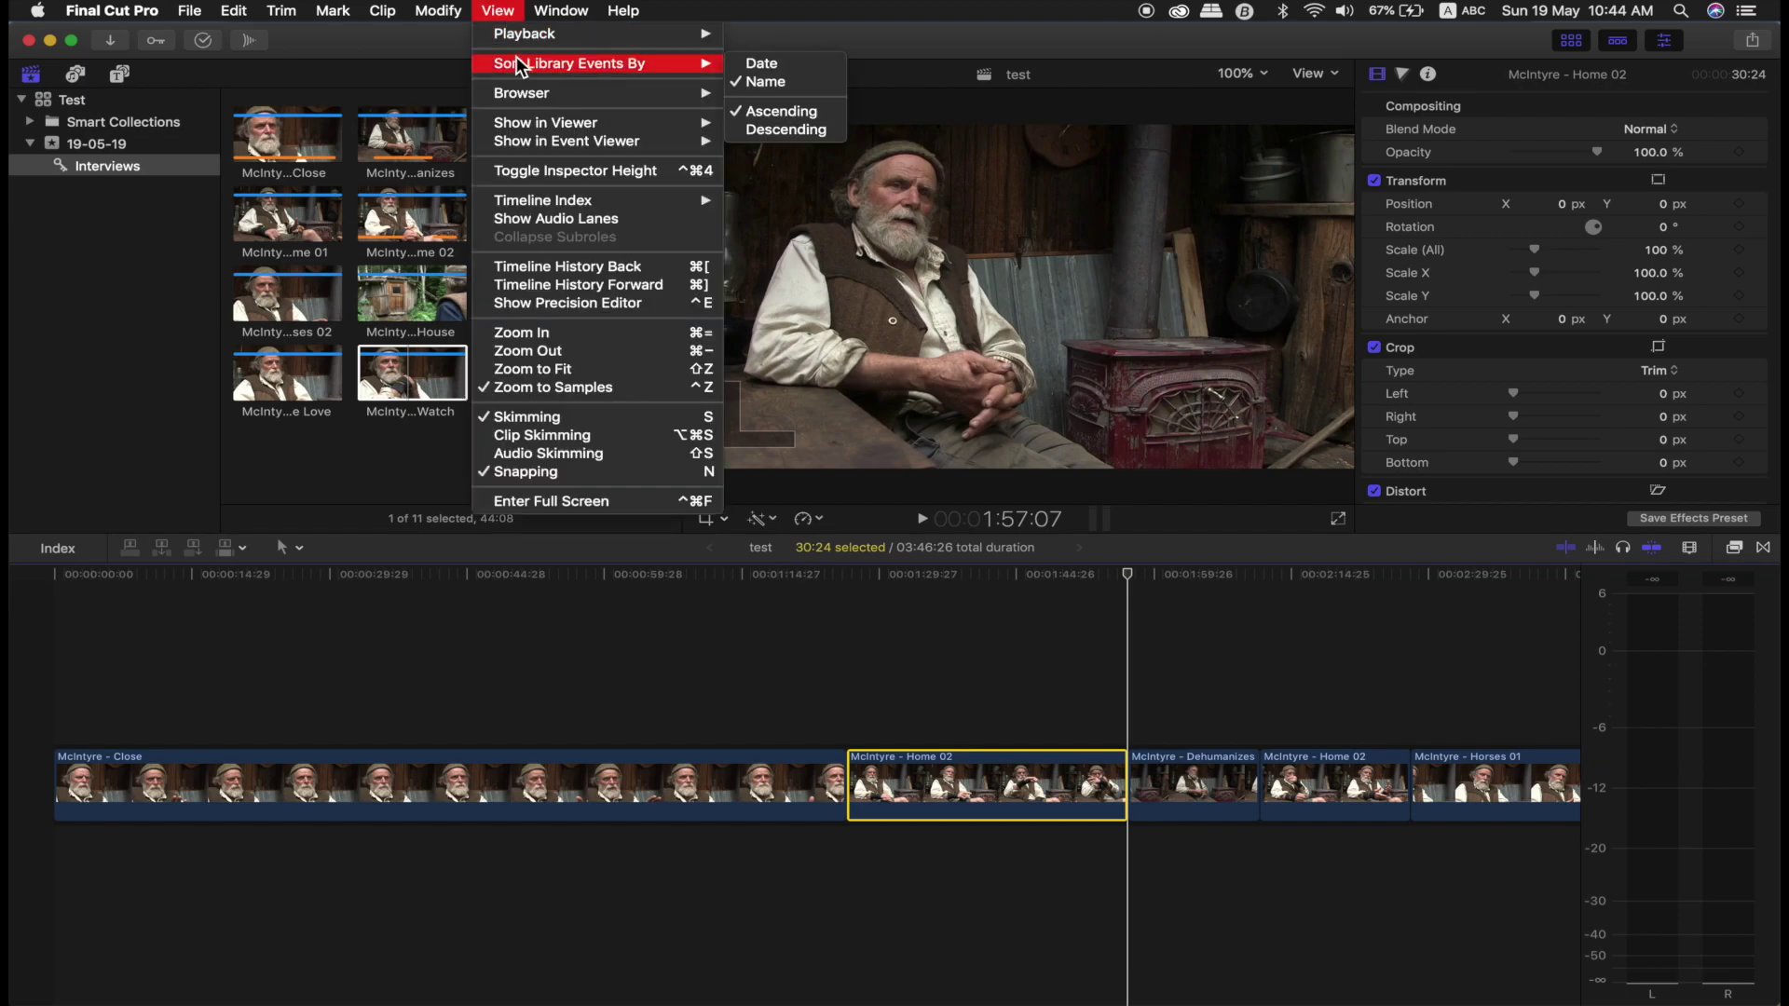
mouse_move(516, 37)
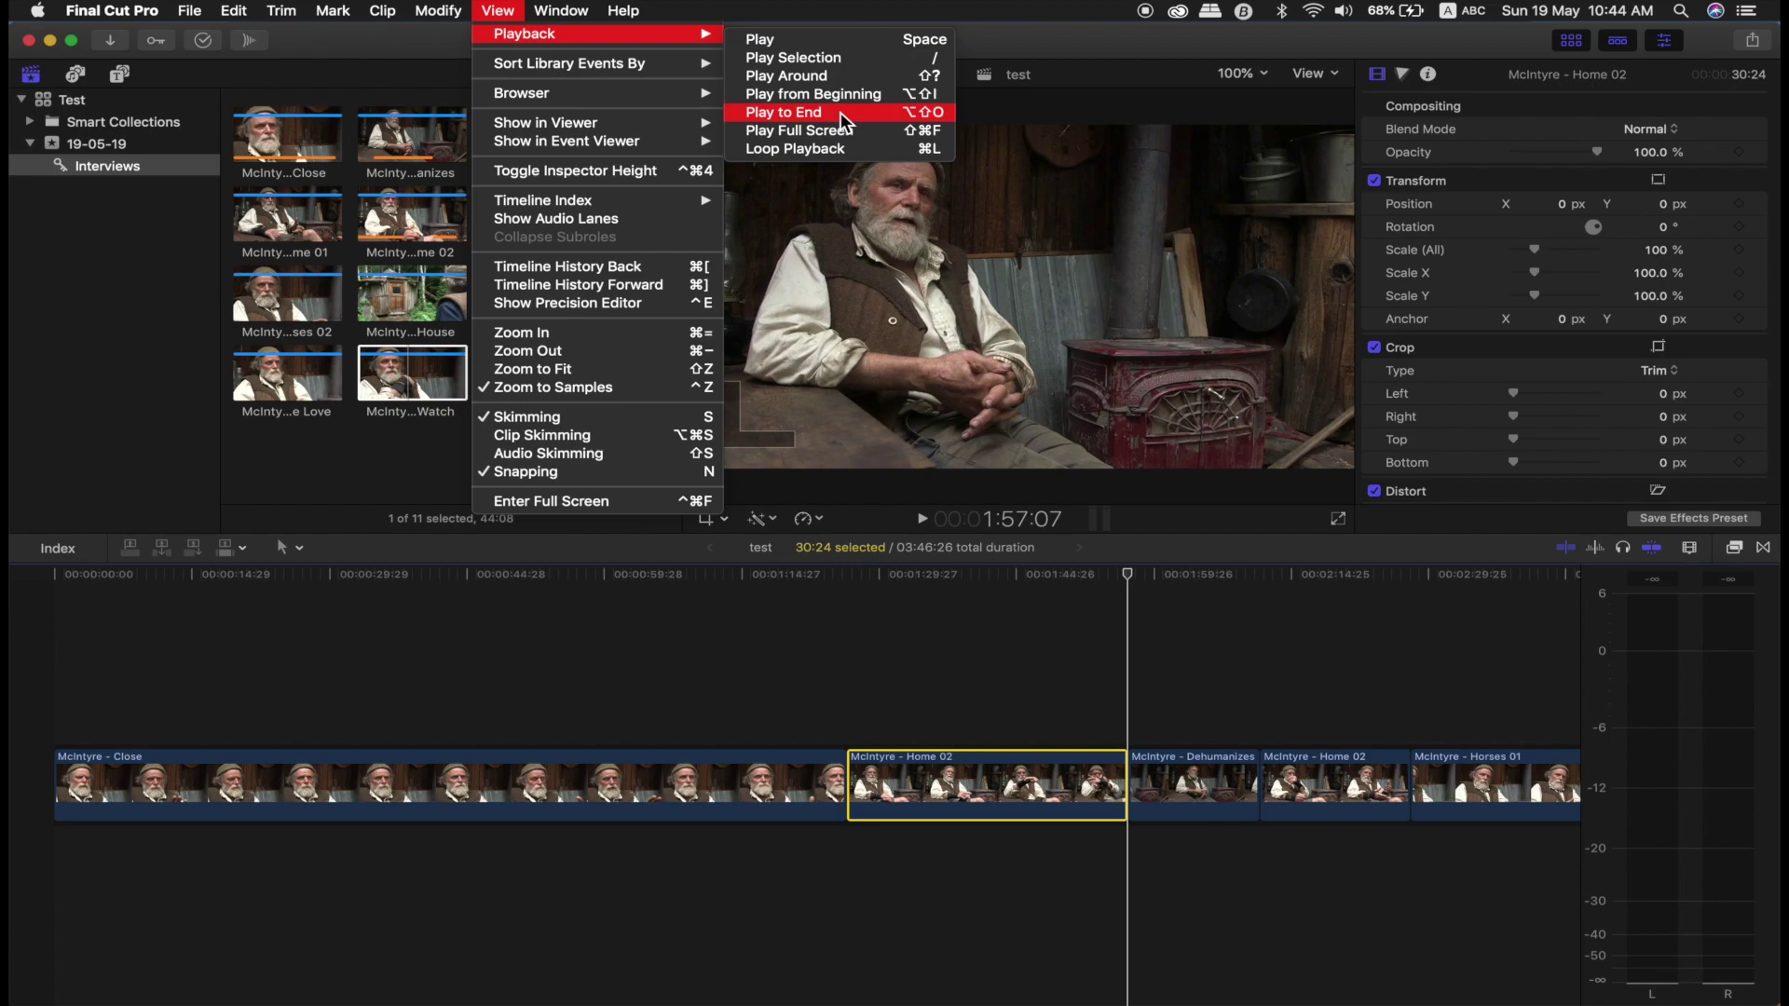
left_click(841, 112)
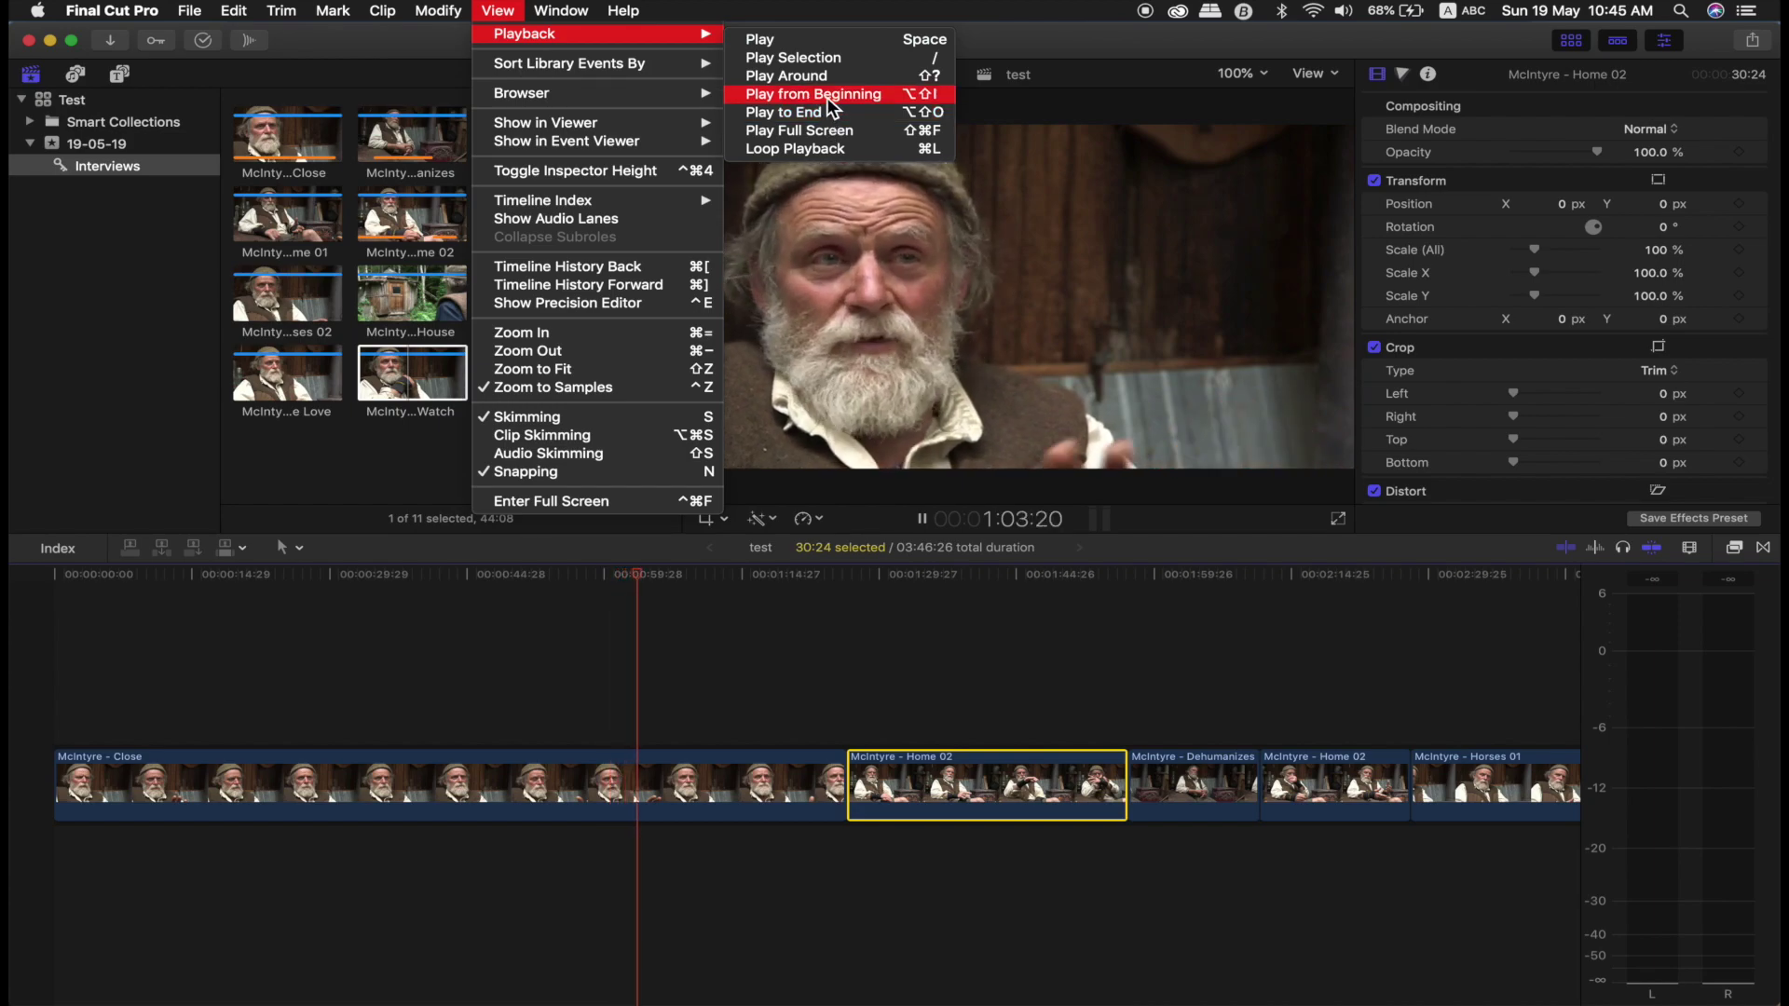
left_click(826, 97)
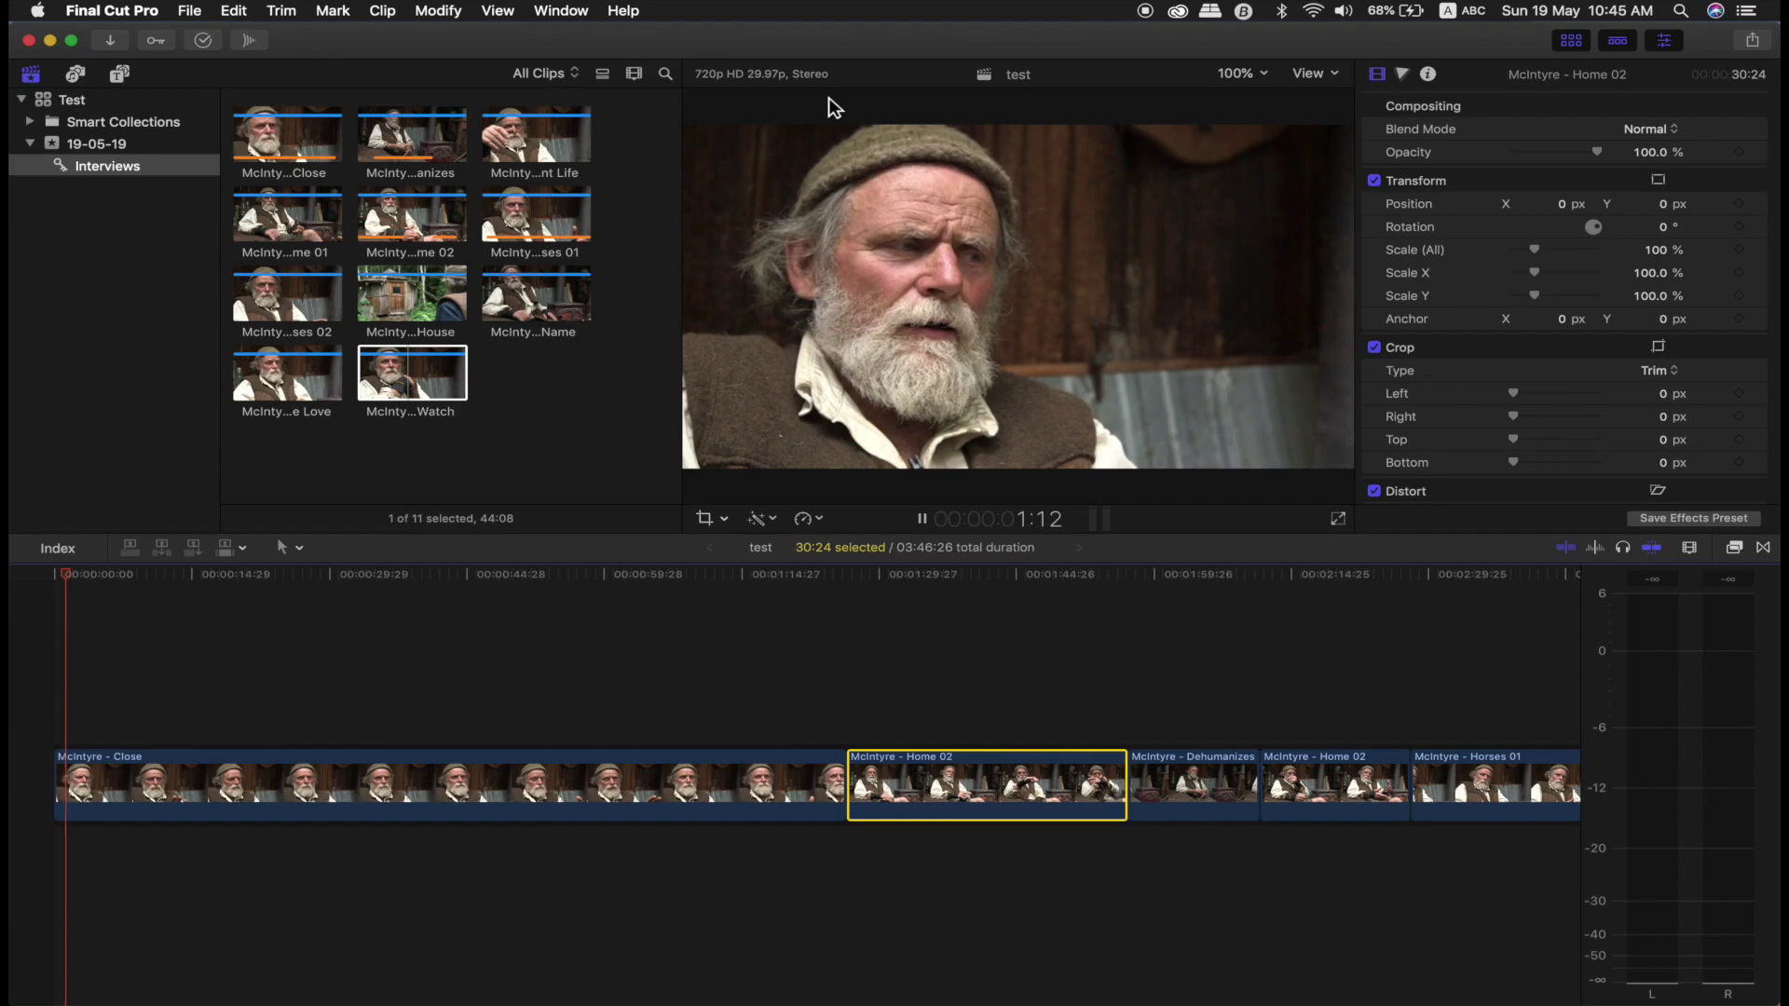
left_click(499, 11)
mouse_move(514, 35)
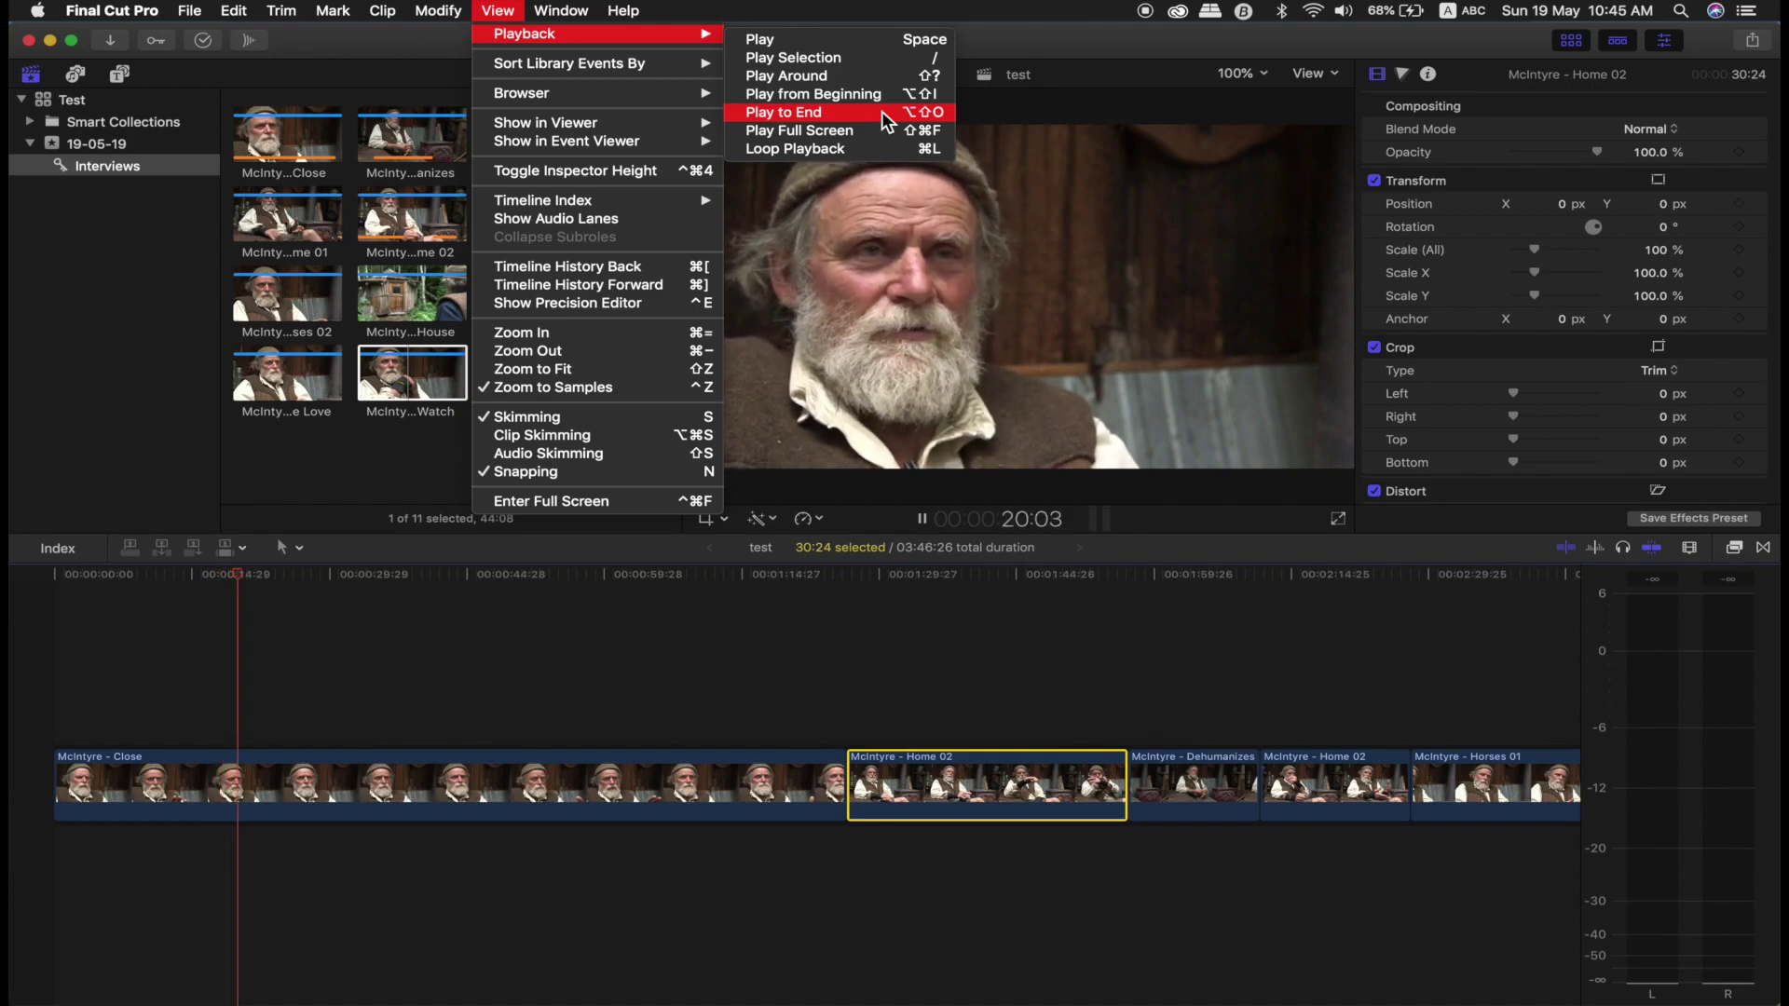
Step: Park the playhead in Home 02, play to end, restart from beginning, then stop
left_click(881, 110)
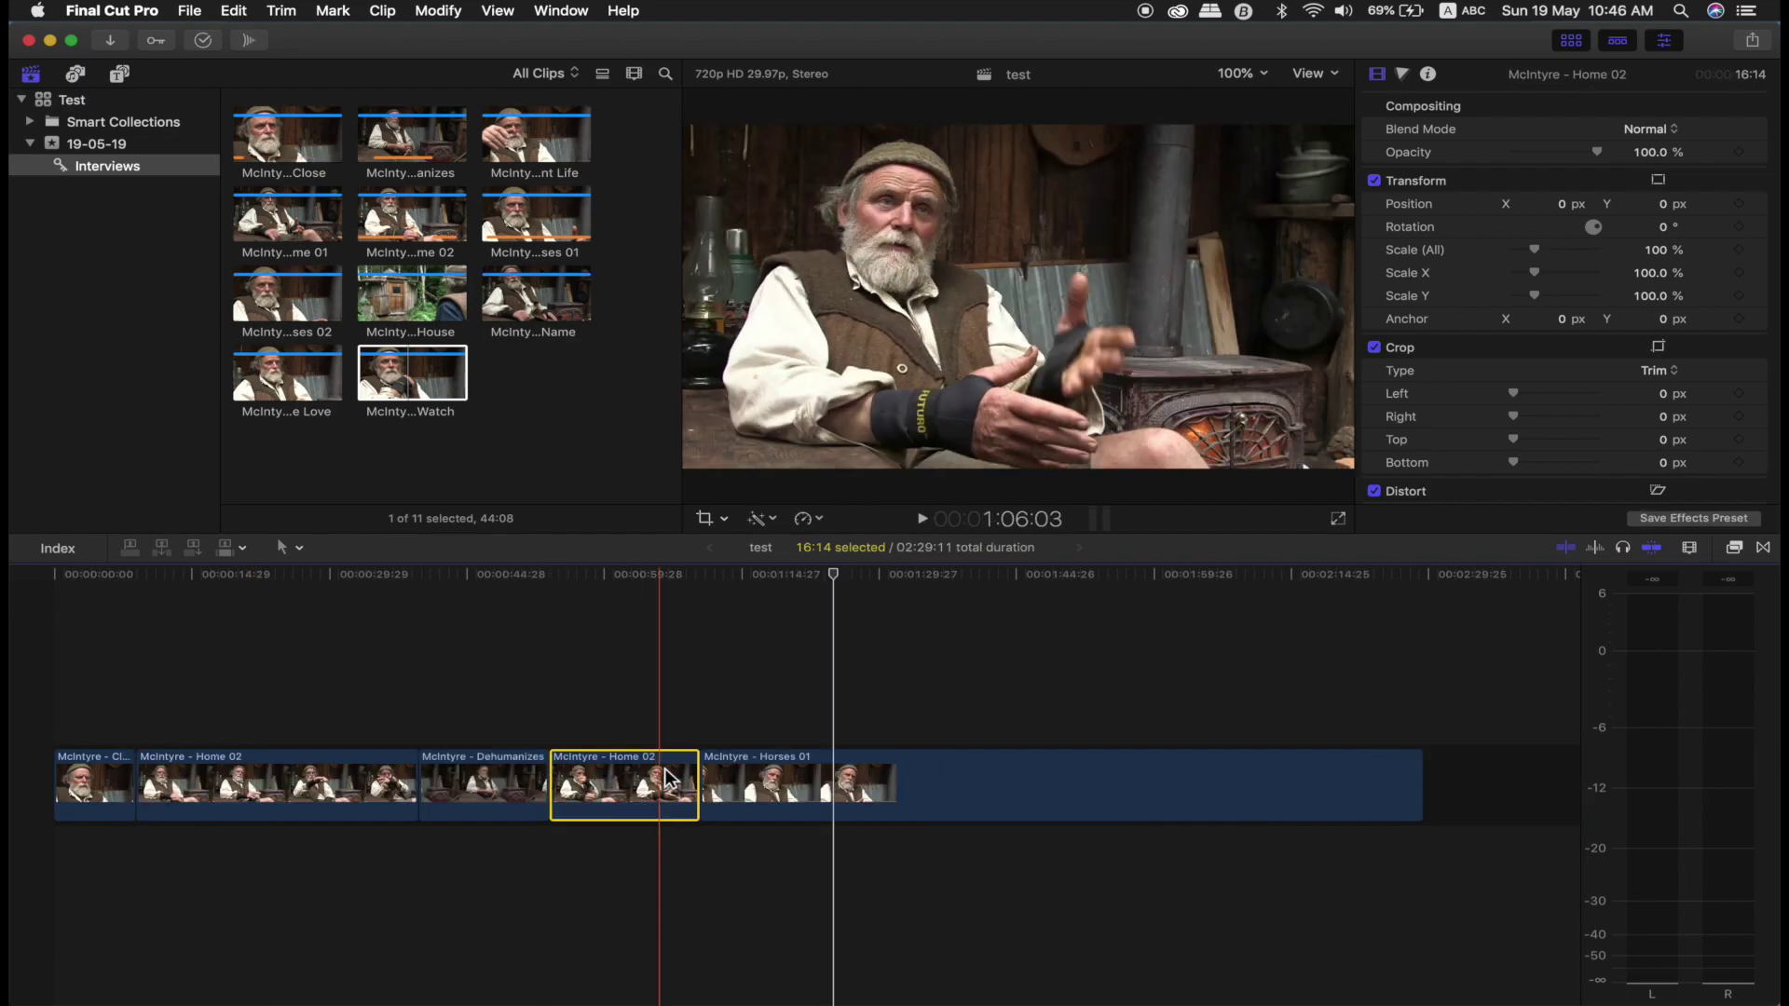
left_click(656, 574)
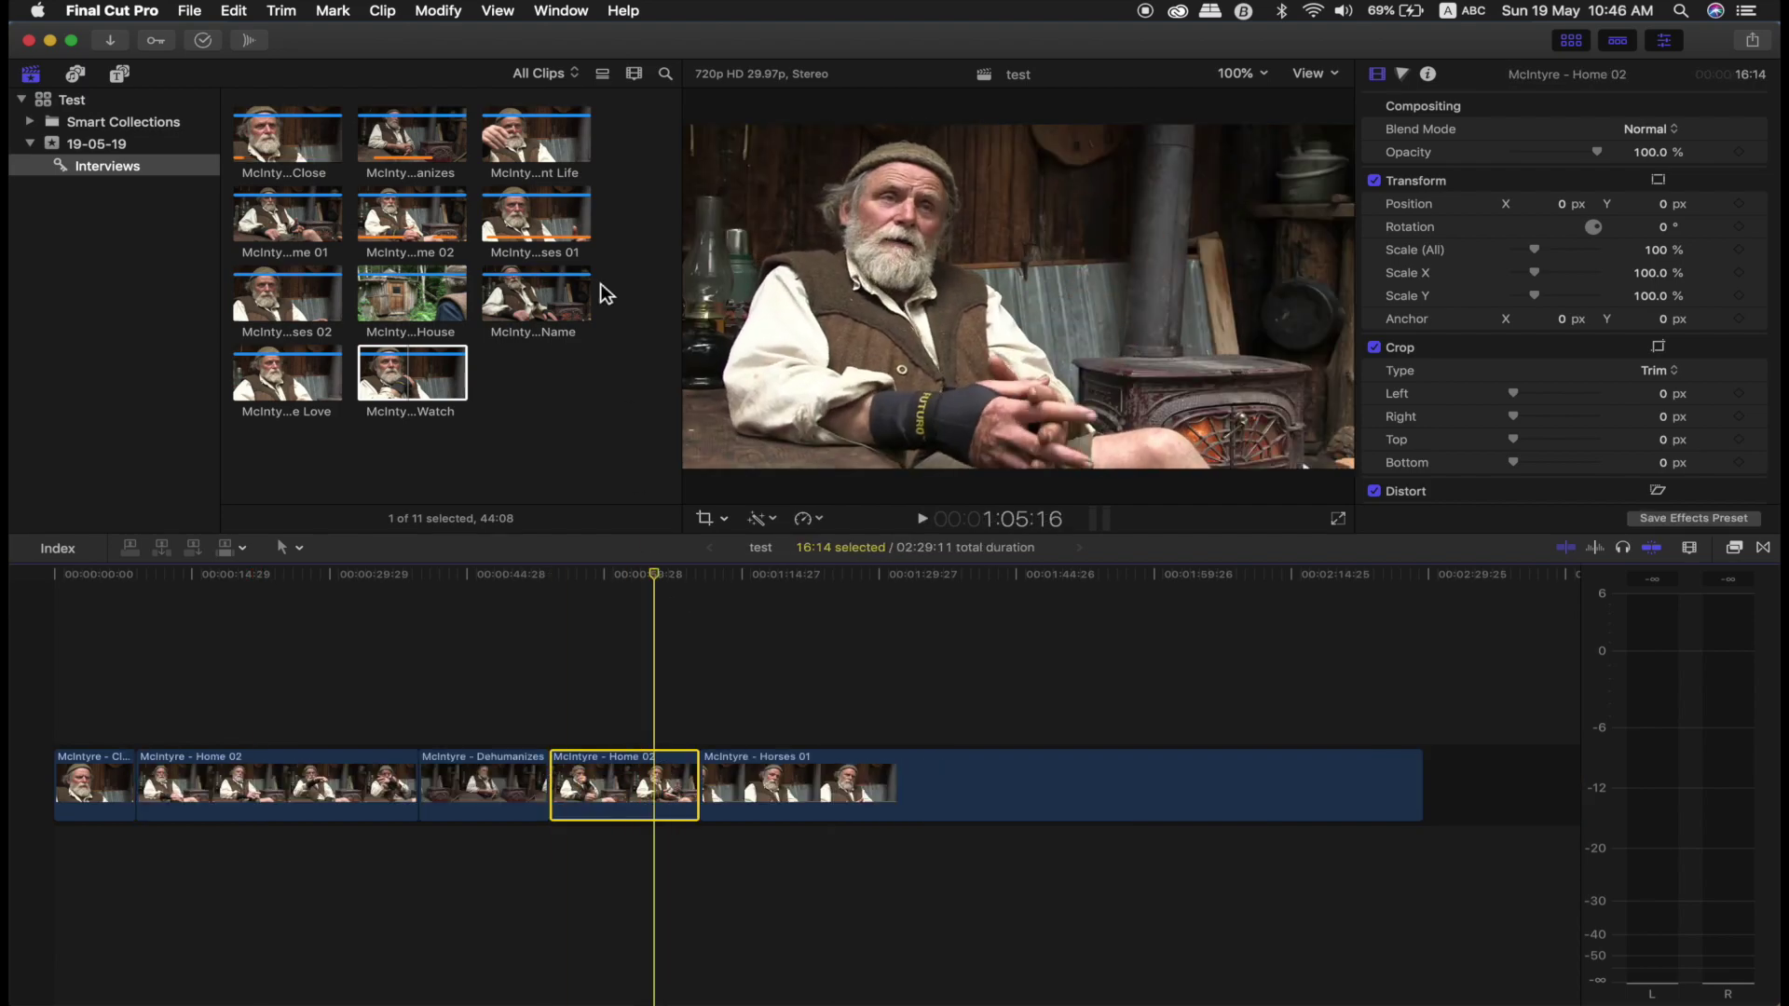
left_click(511, 16)
mouse_move(559, 33)
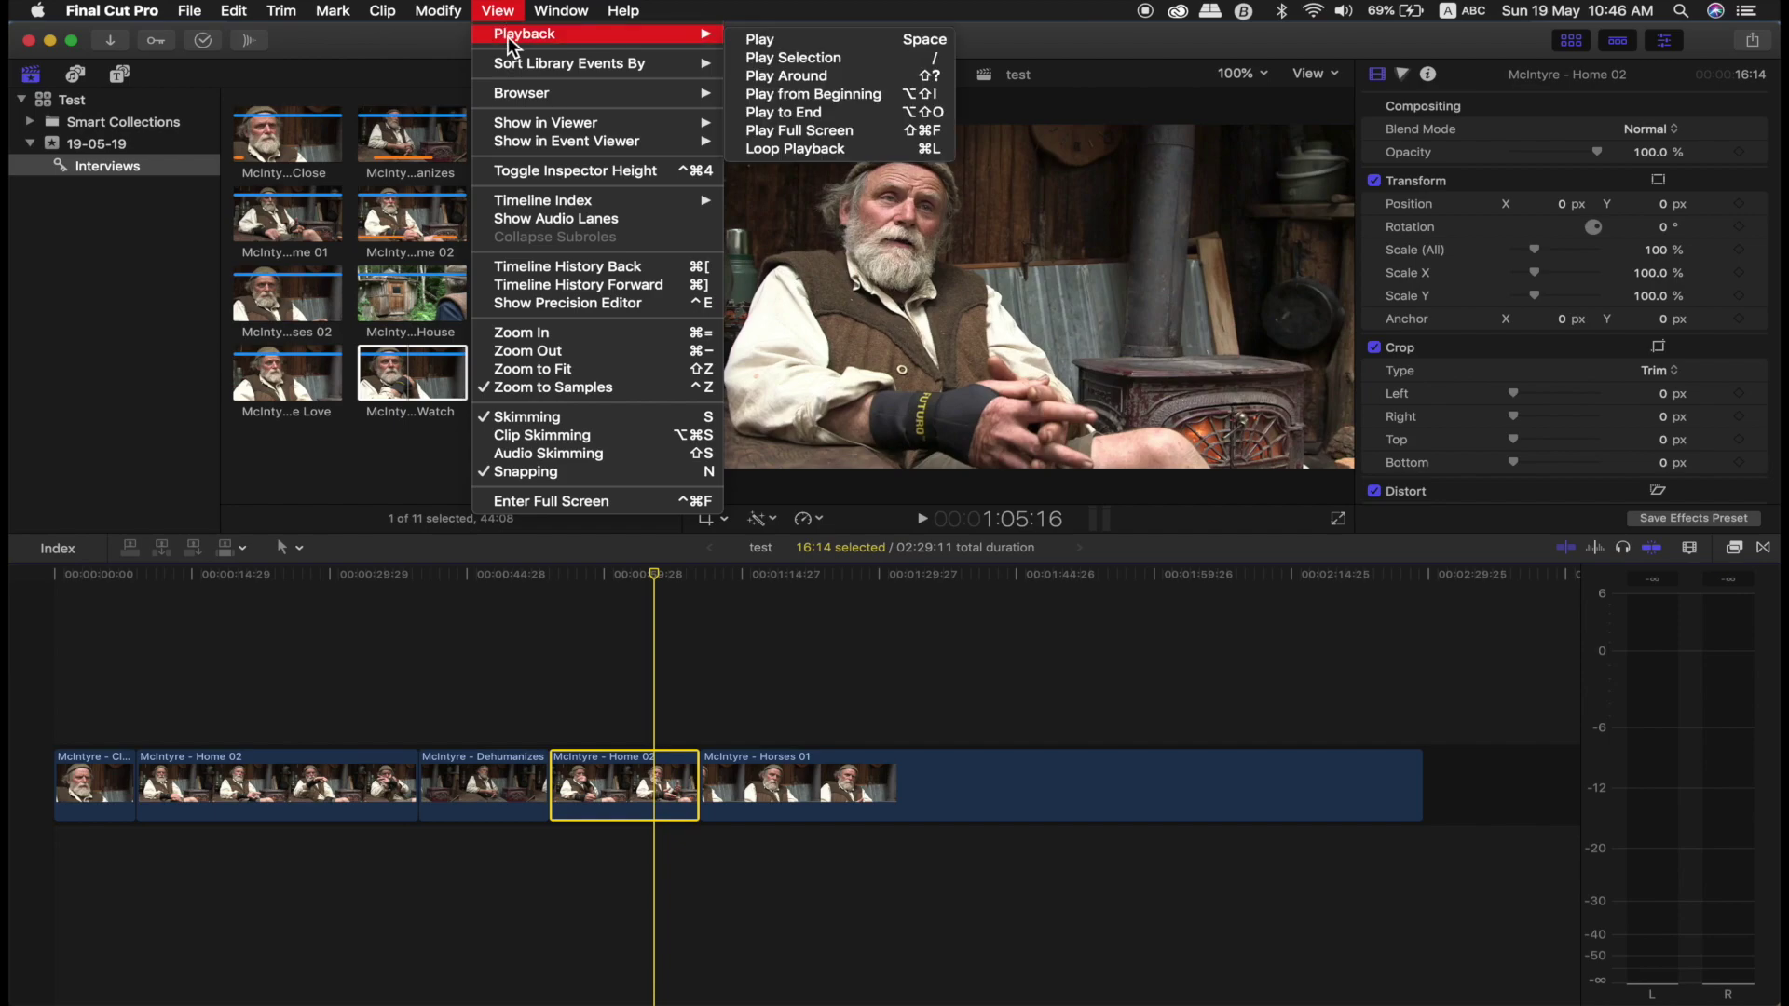
left_click(759, 112)
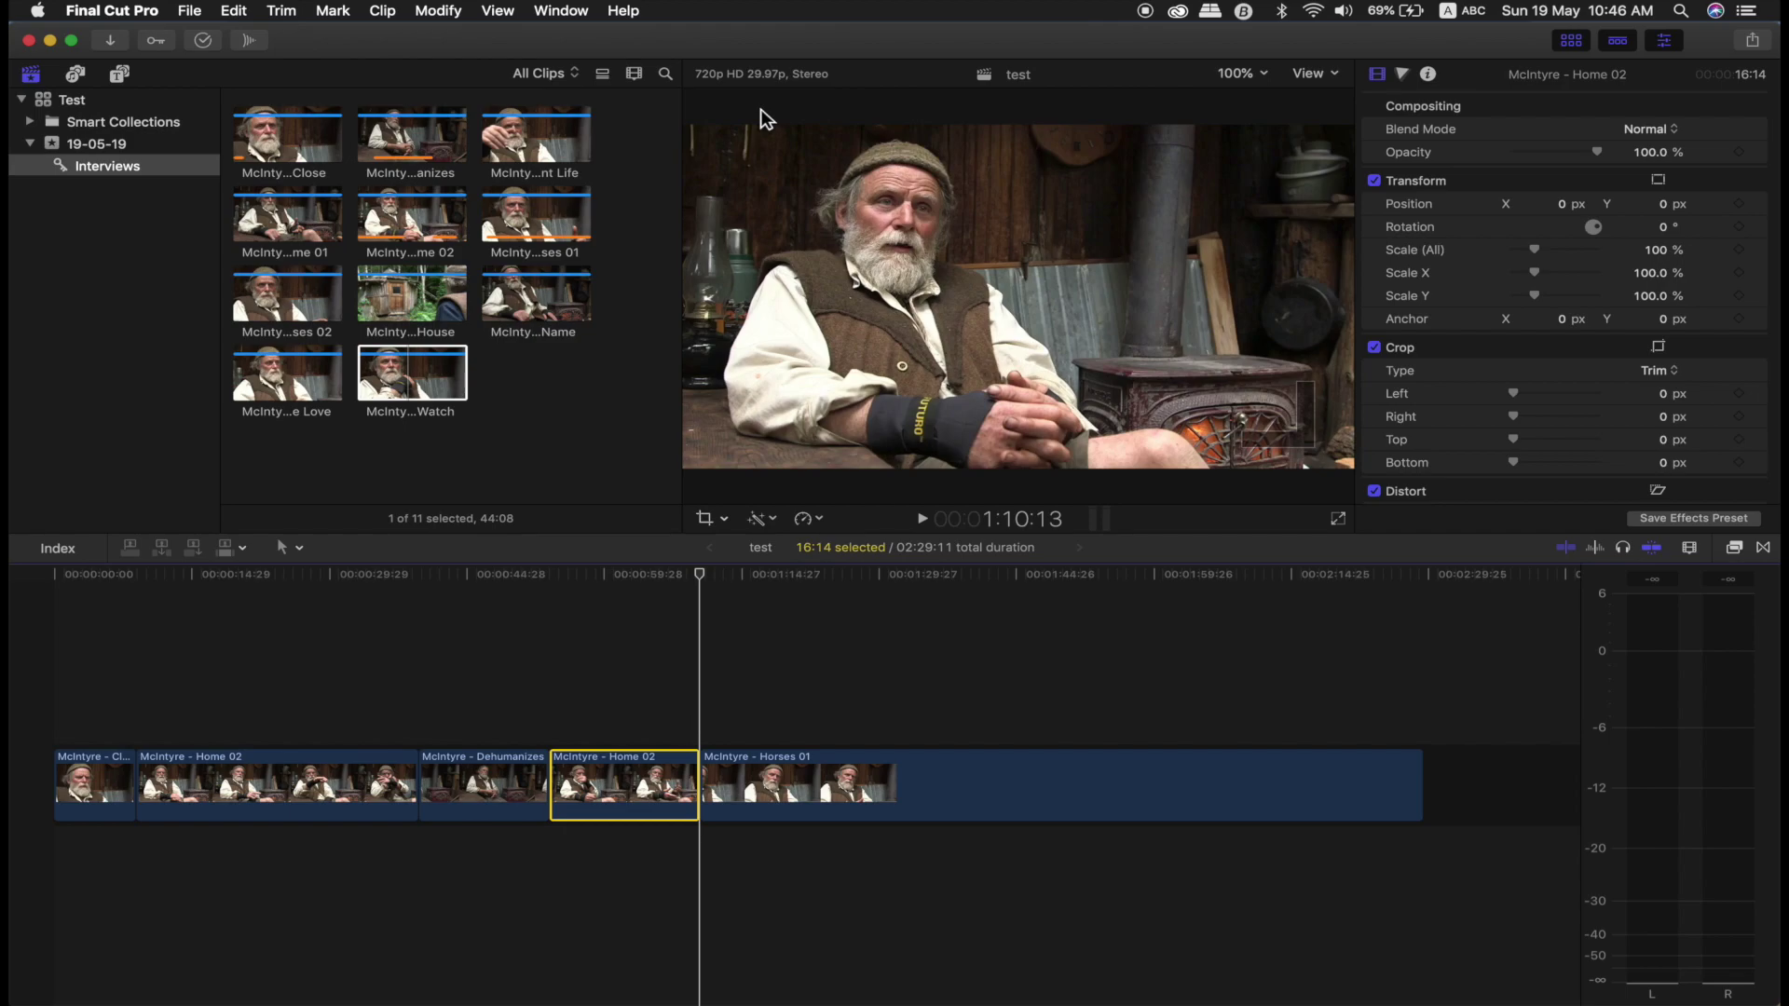
left_click(515, 19)
mouse_move(527, 41)
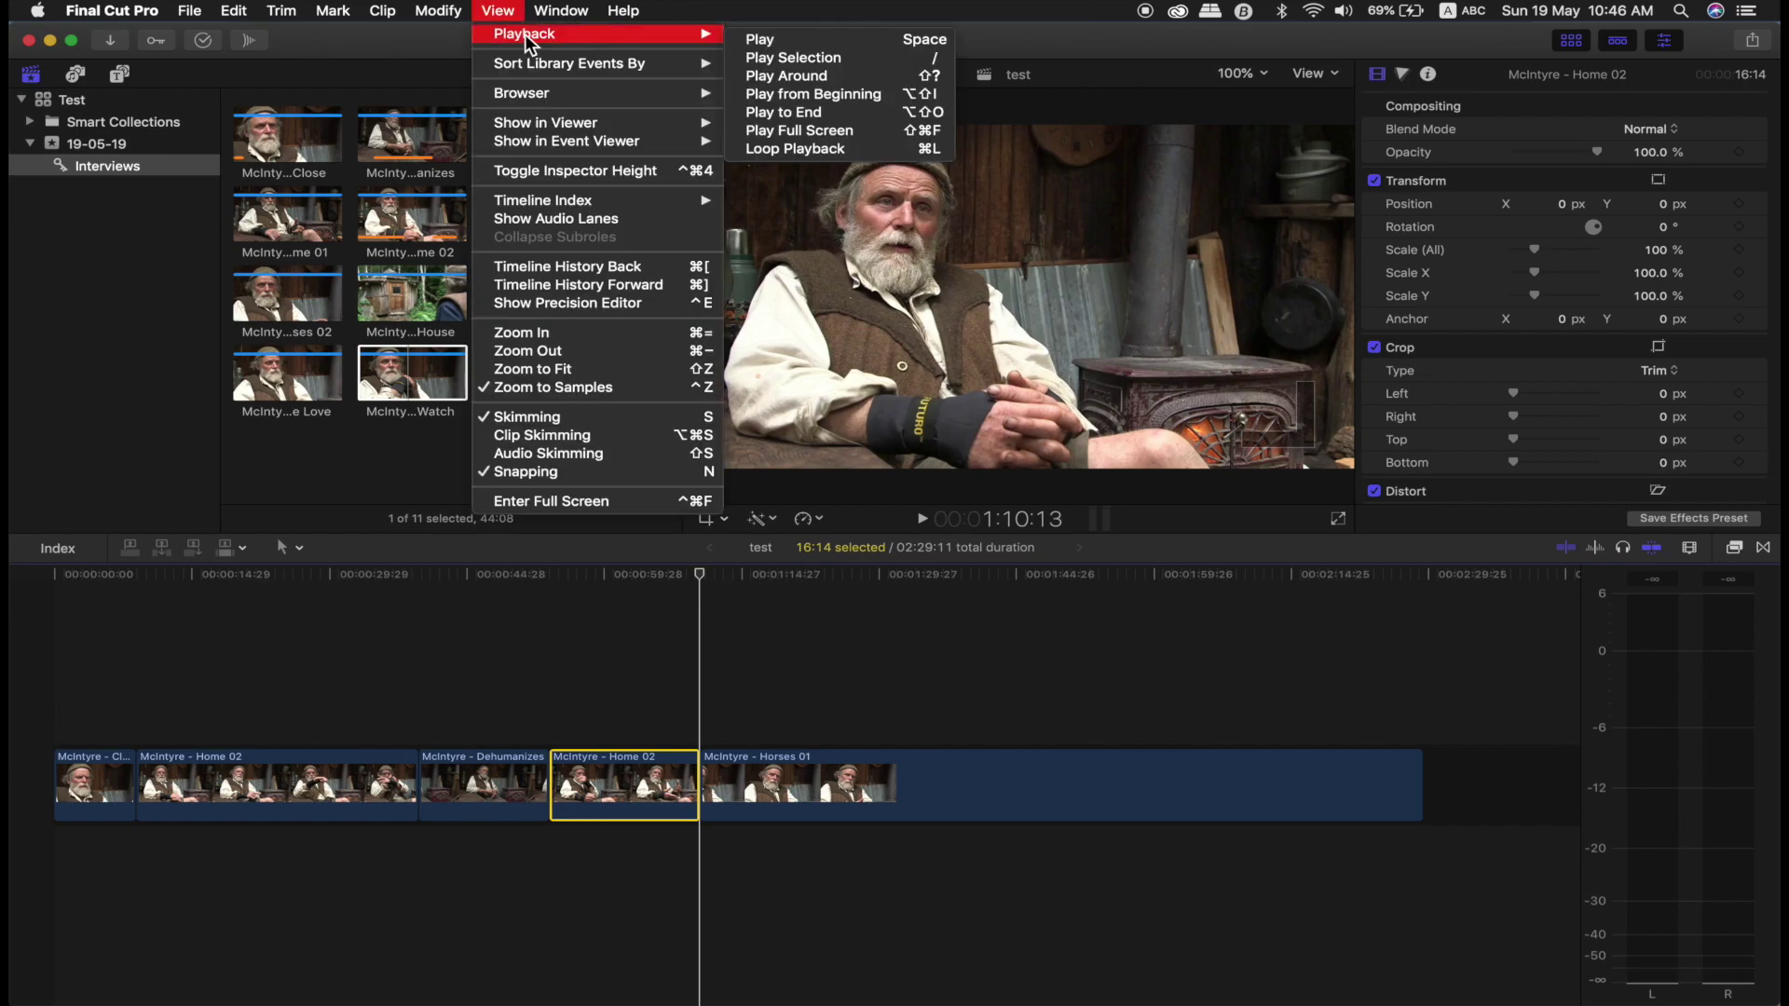
left_click(783, 93)
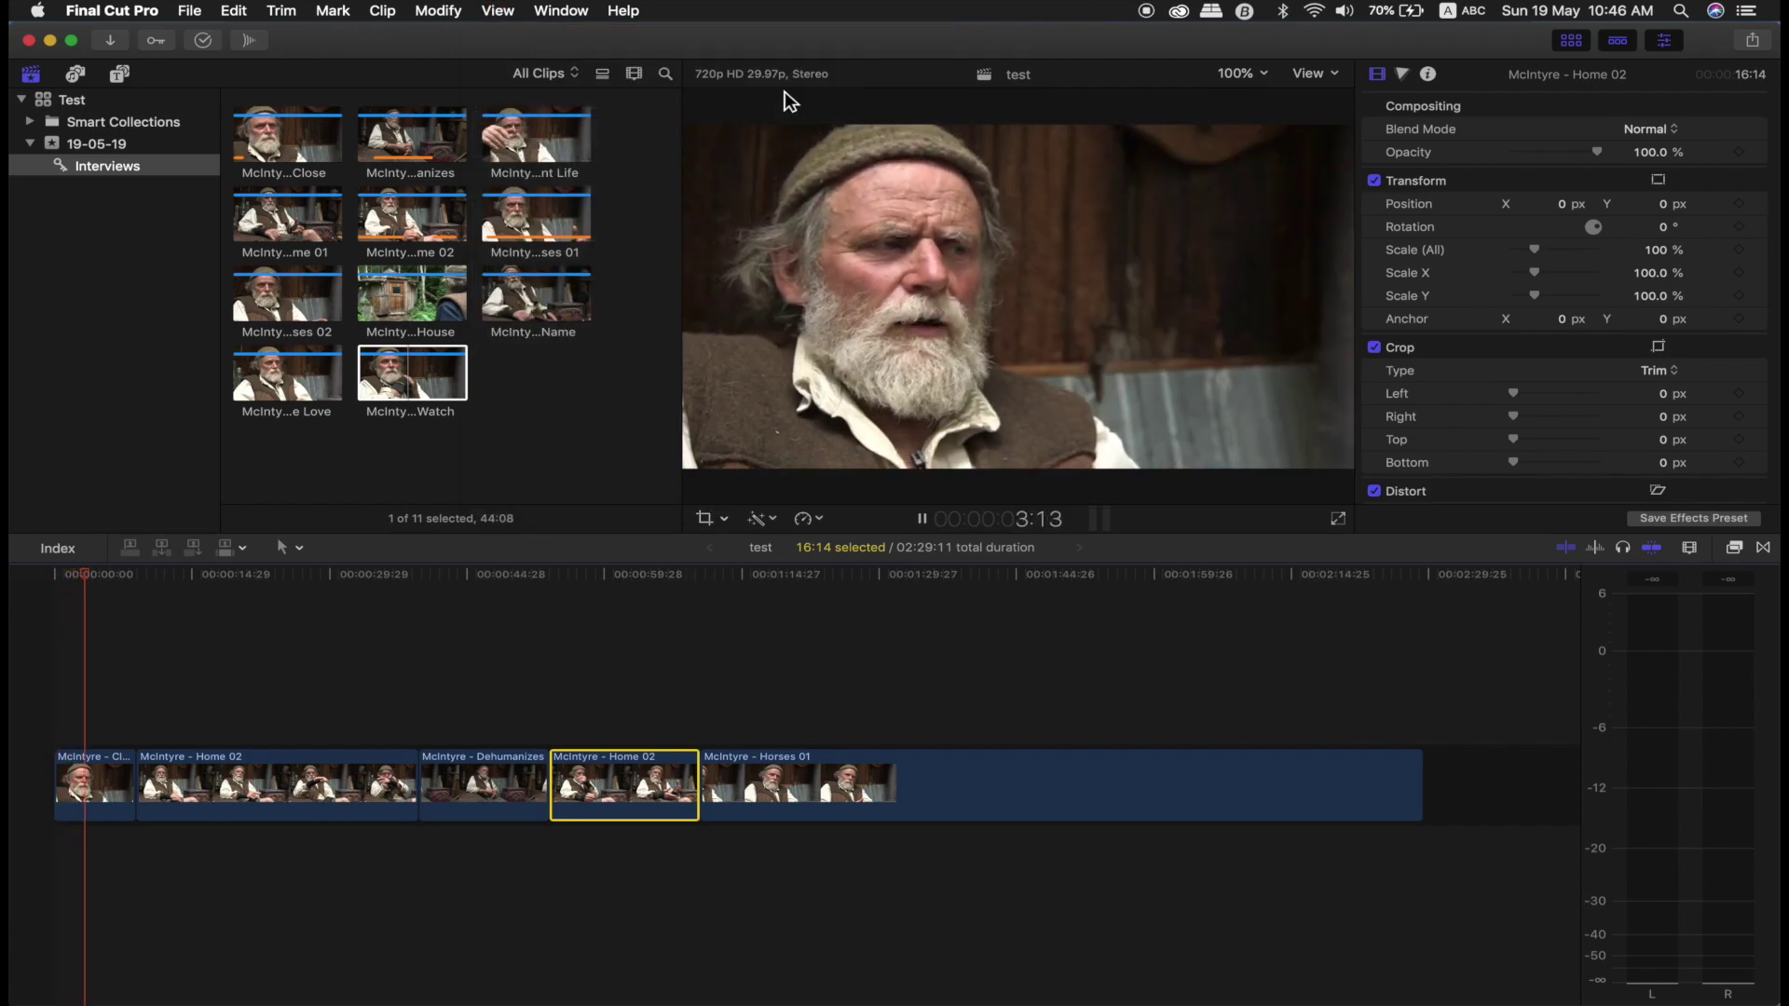
key("shift+o")
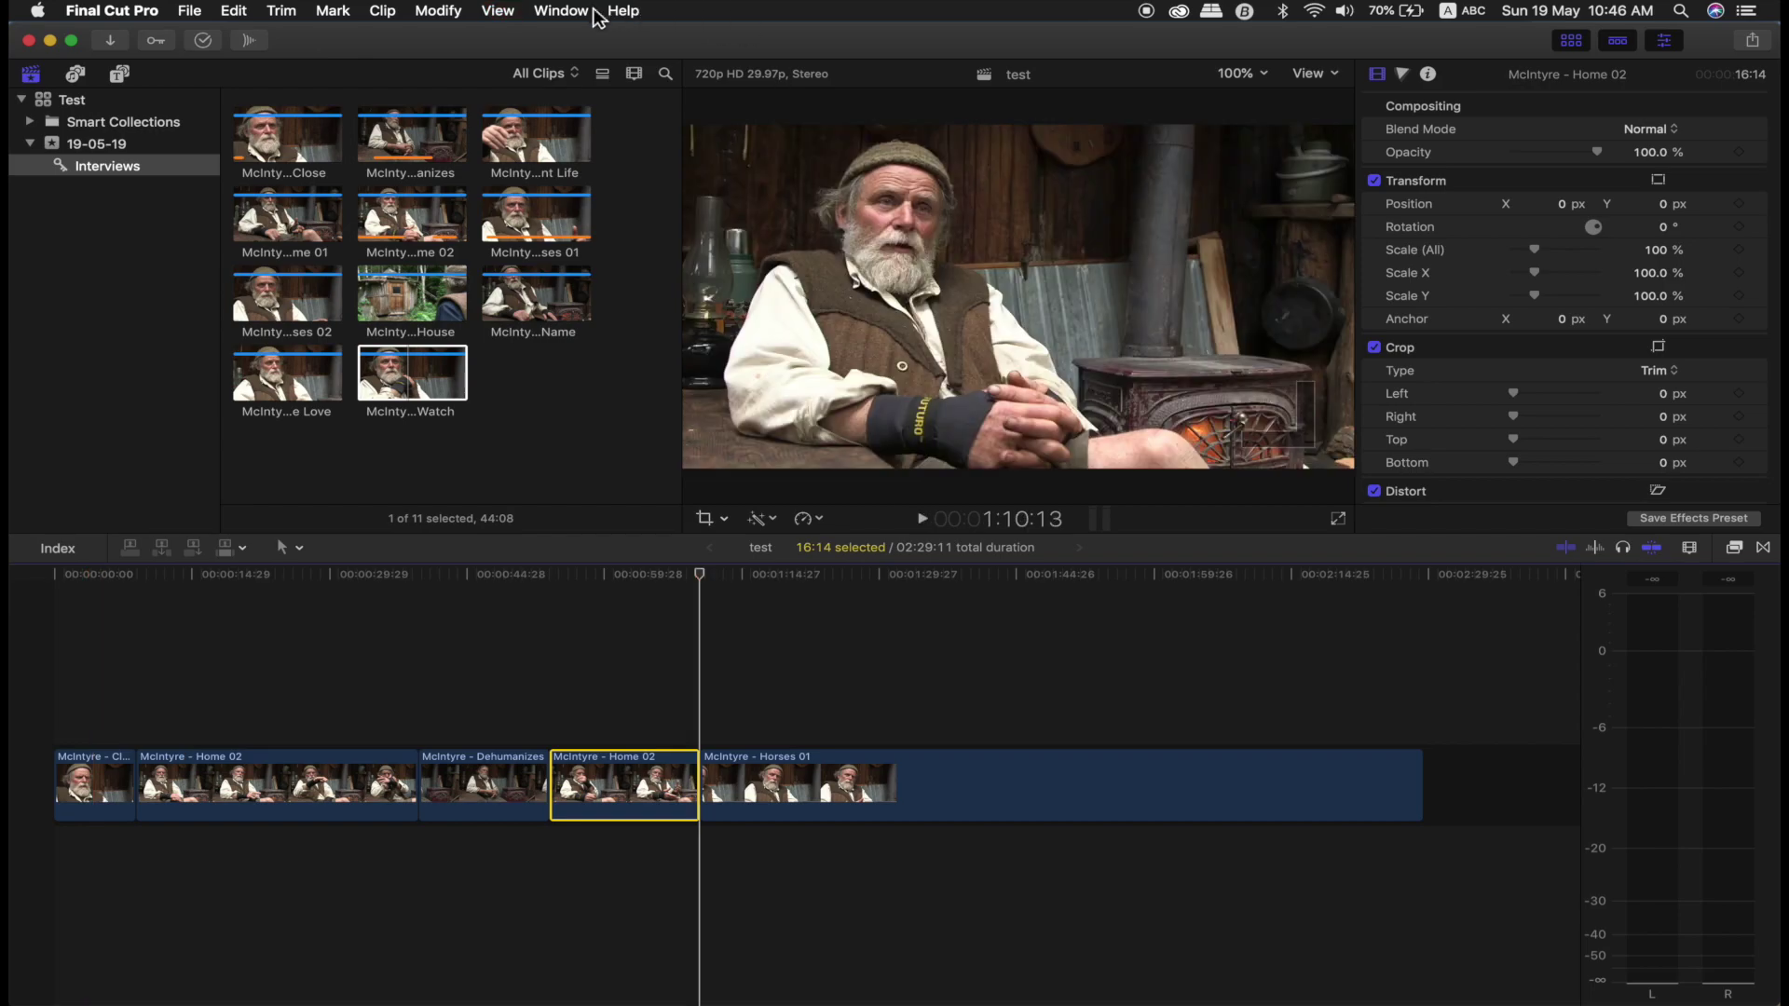
Step: Watch the timeline with View > Playback > Play Full Screen, exit, and stop playback
left_click(500, 13)
mouse_move(515, 37)
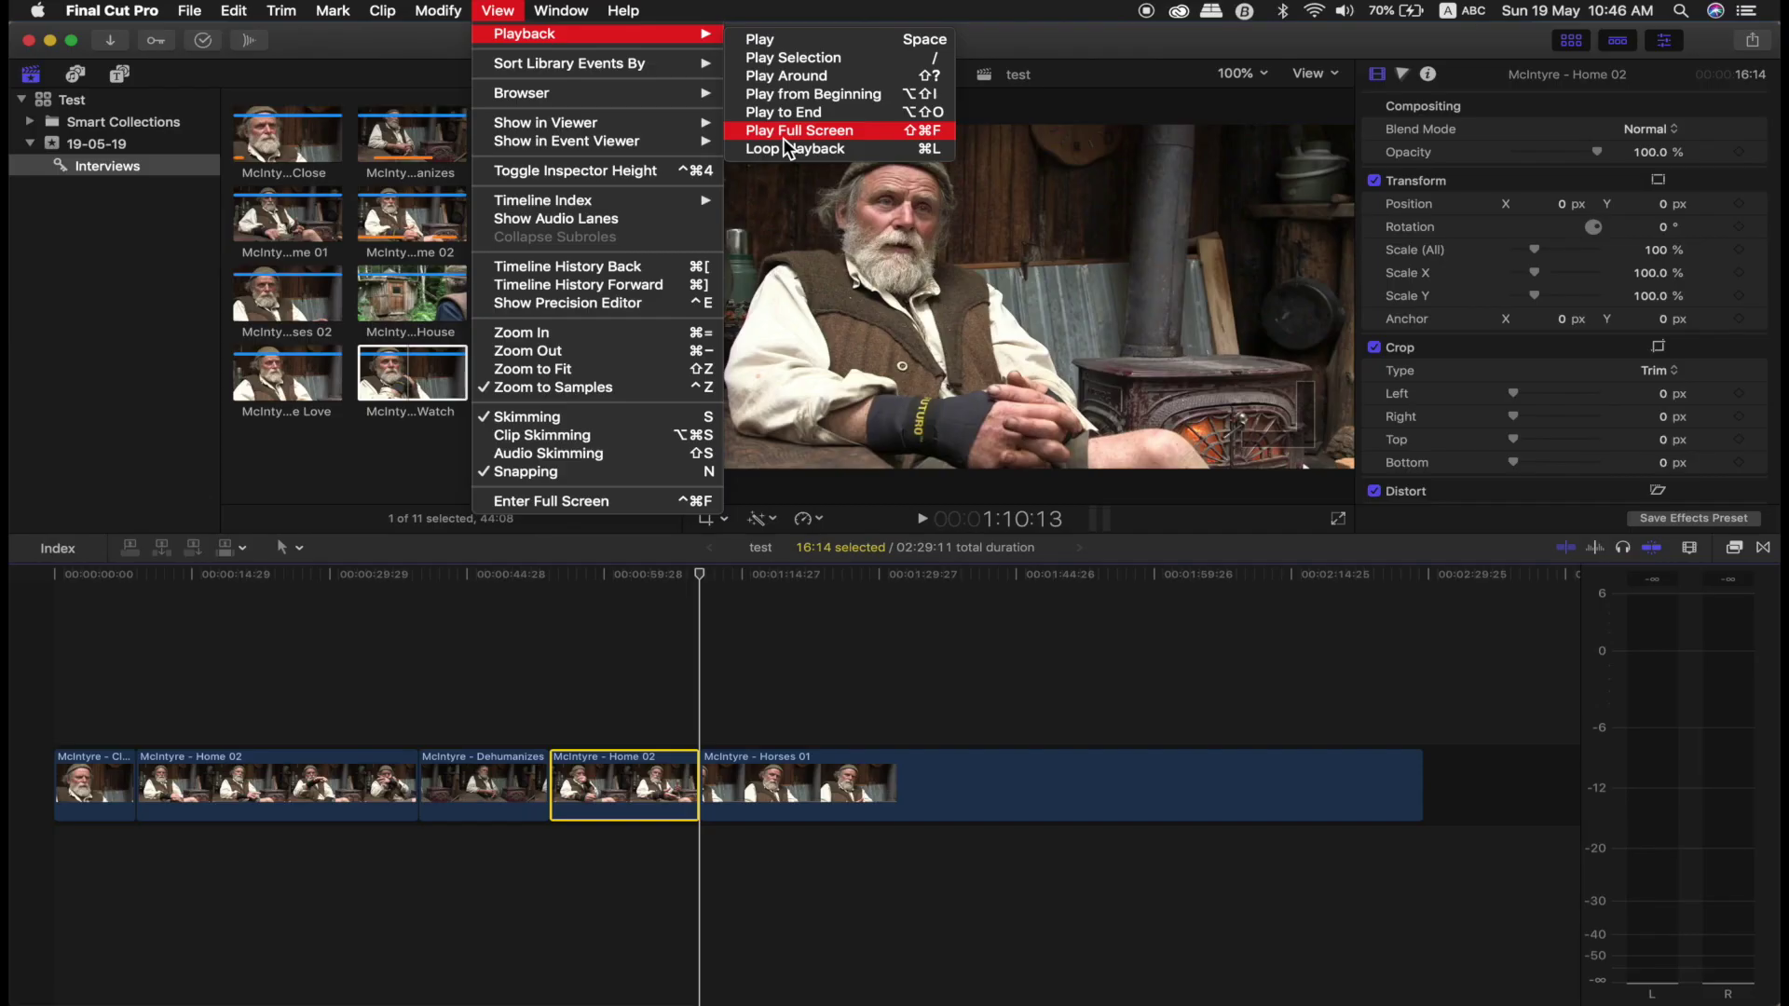
left_click(788, 132)
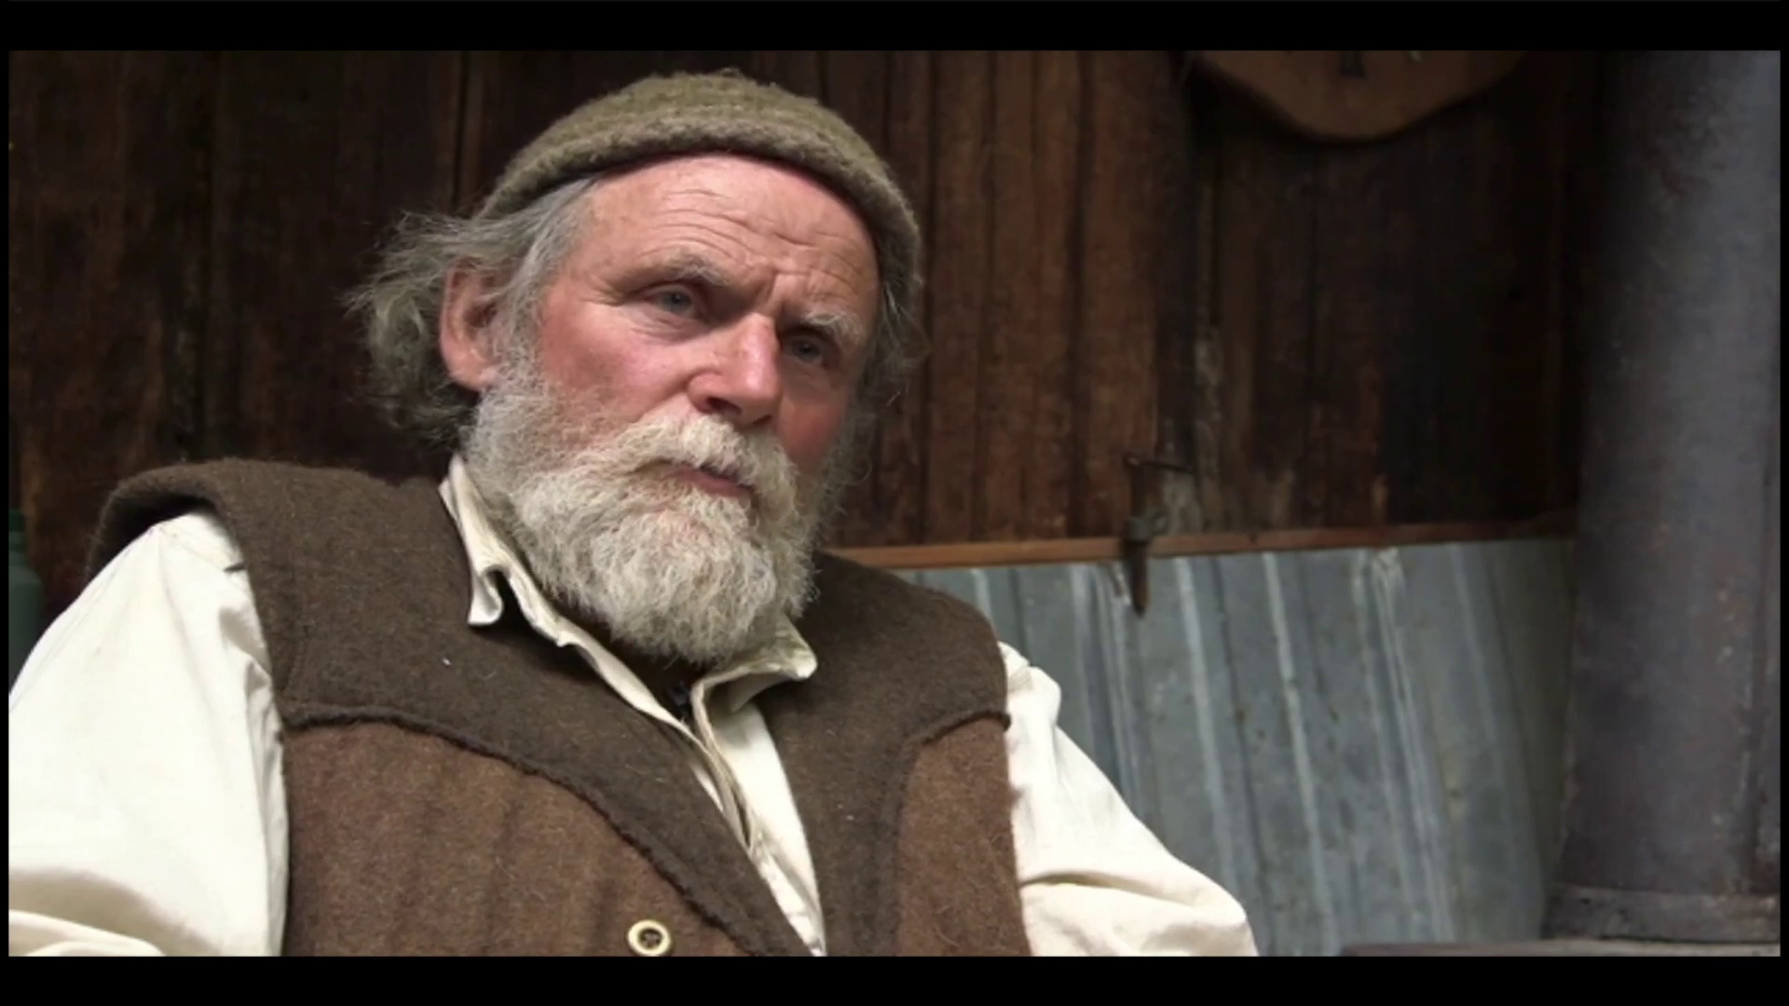
mouse_move(821, 152)
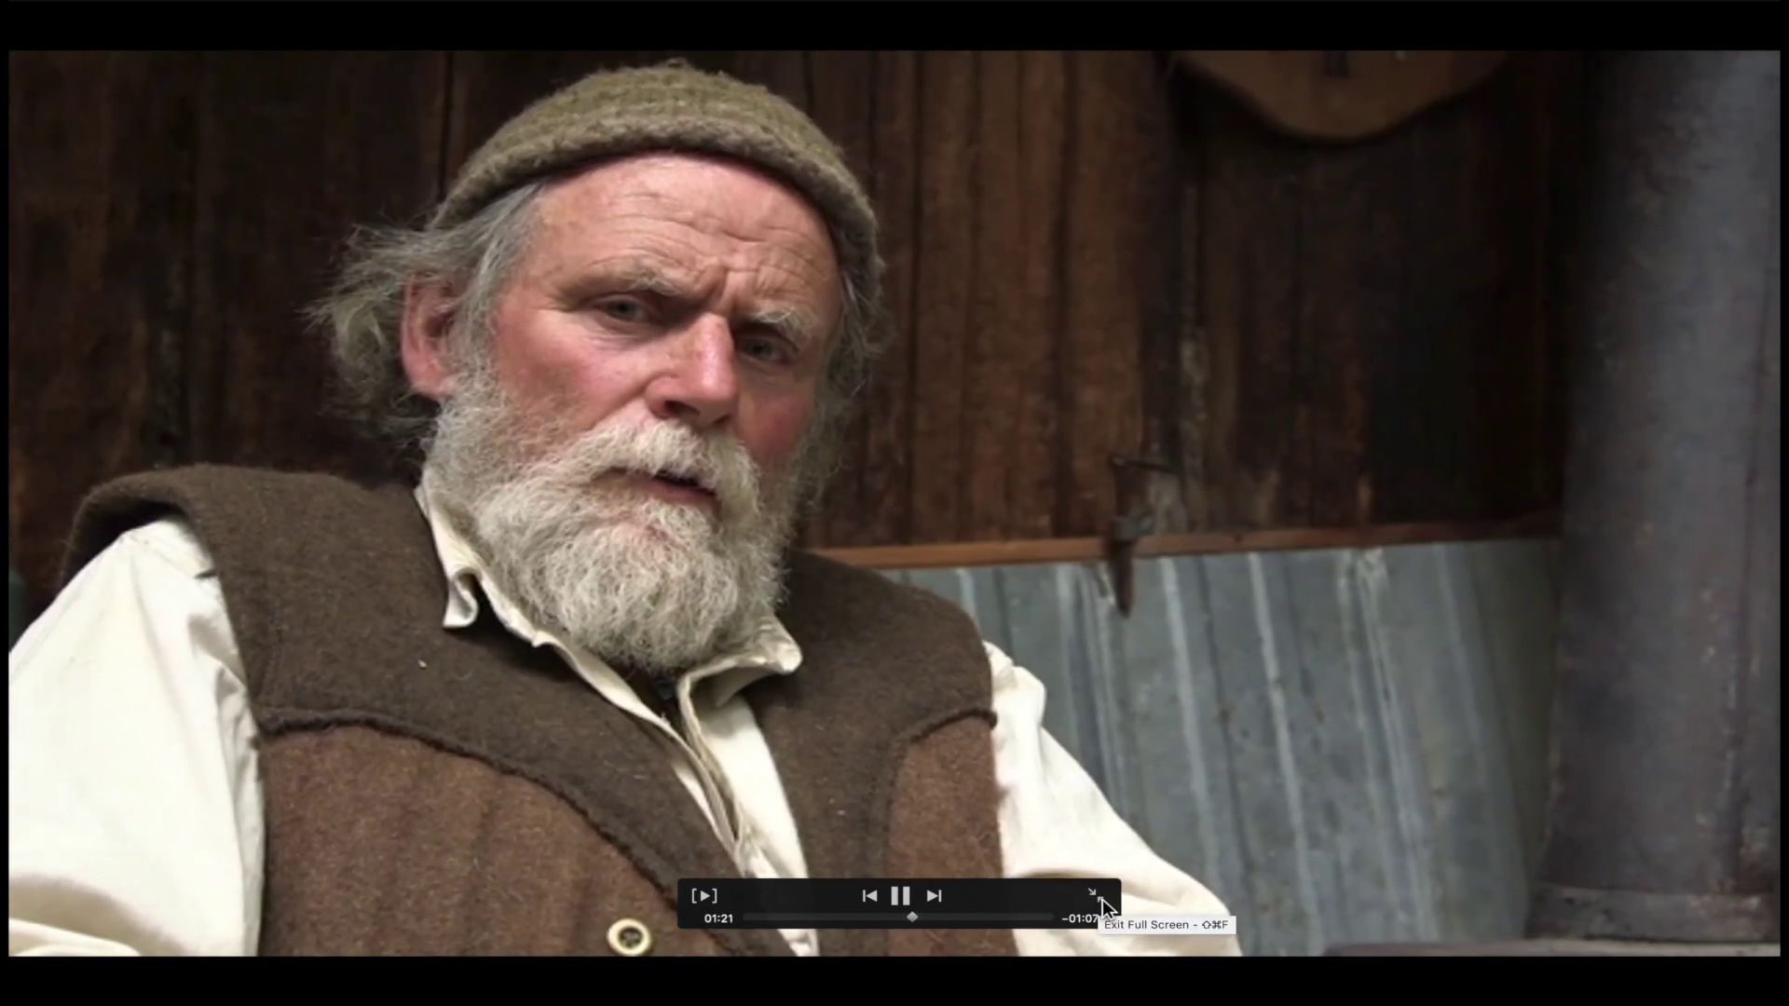
left_click(1101, 899)
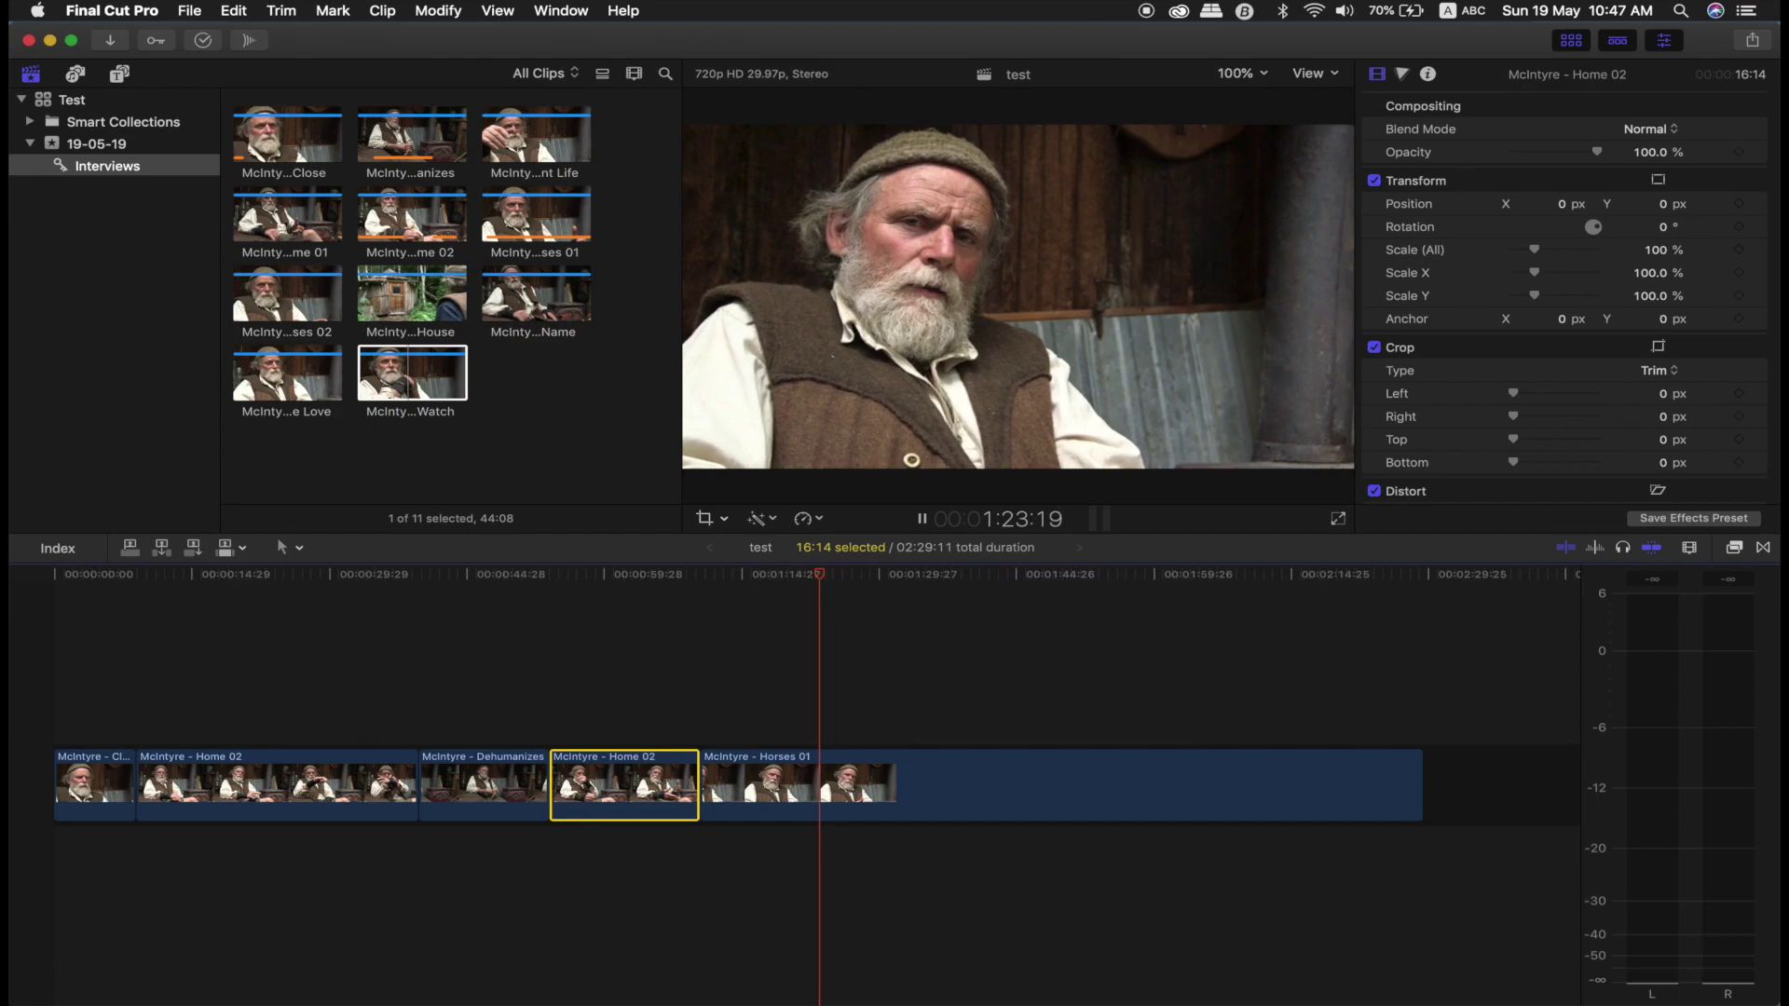
key("space")
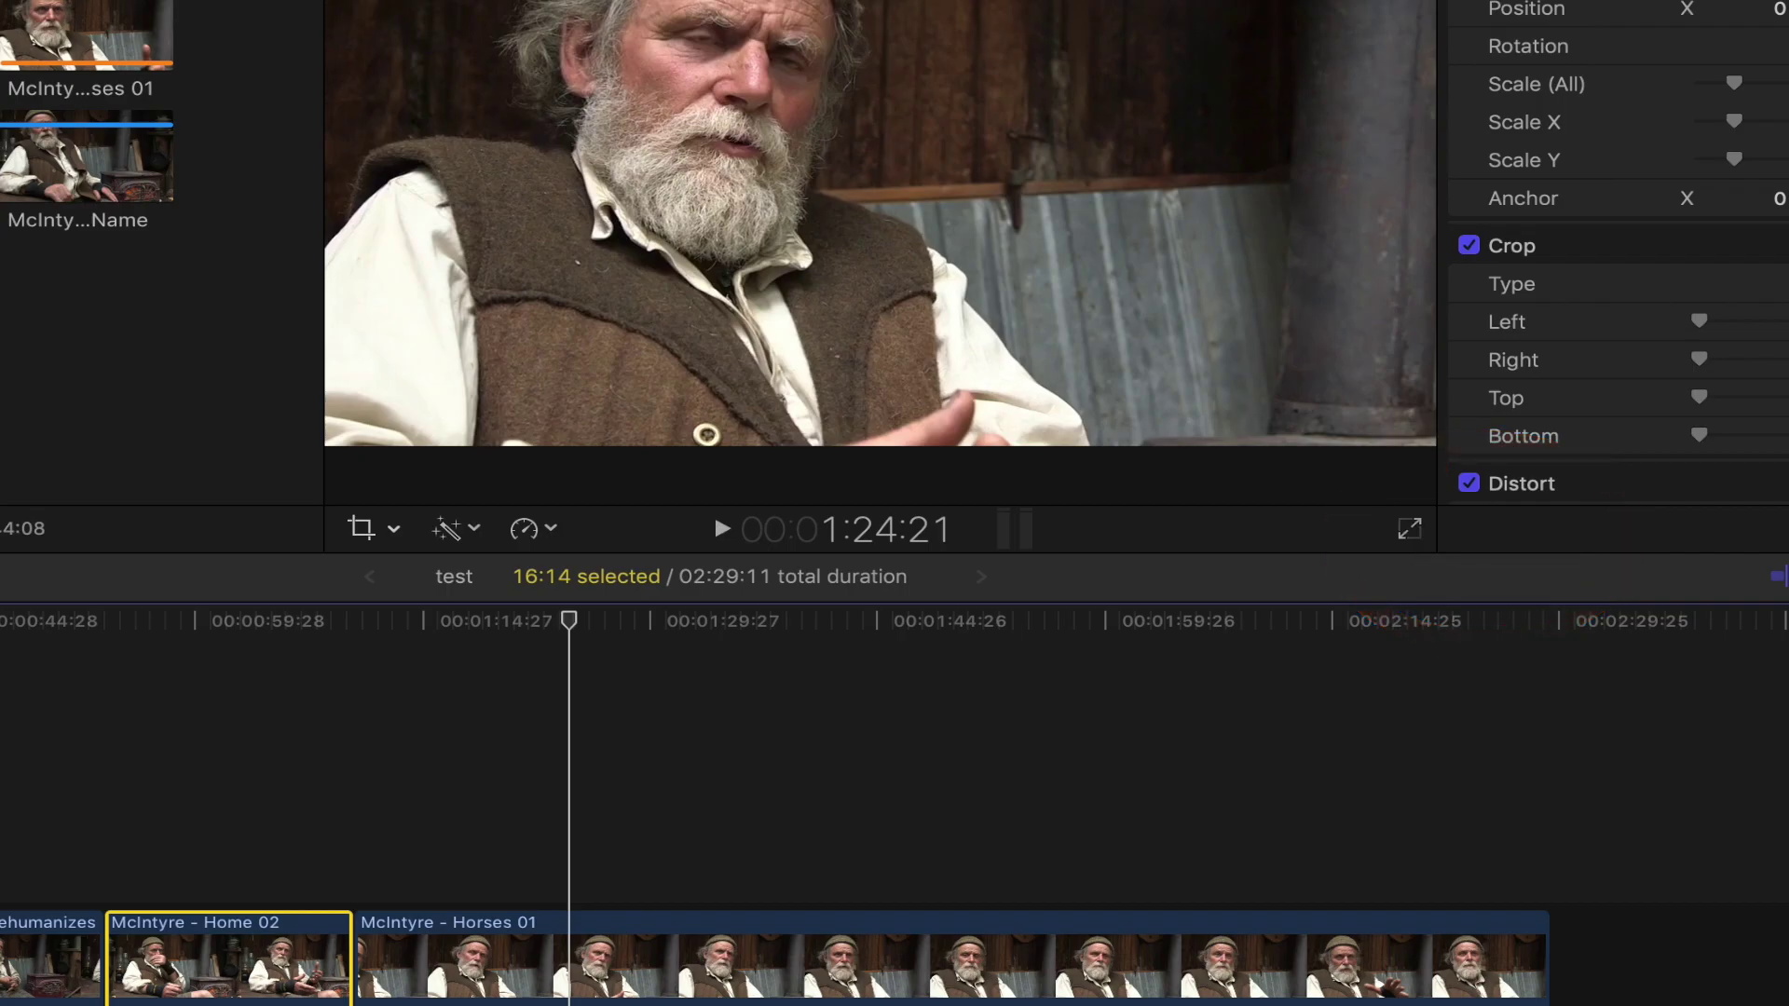
Step: Play full screen again with the viewer's full-screen button, exit, and stop
left_click(1412, 531)
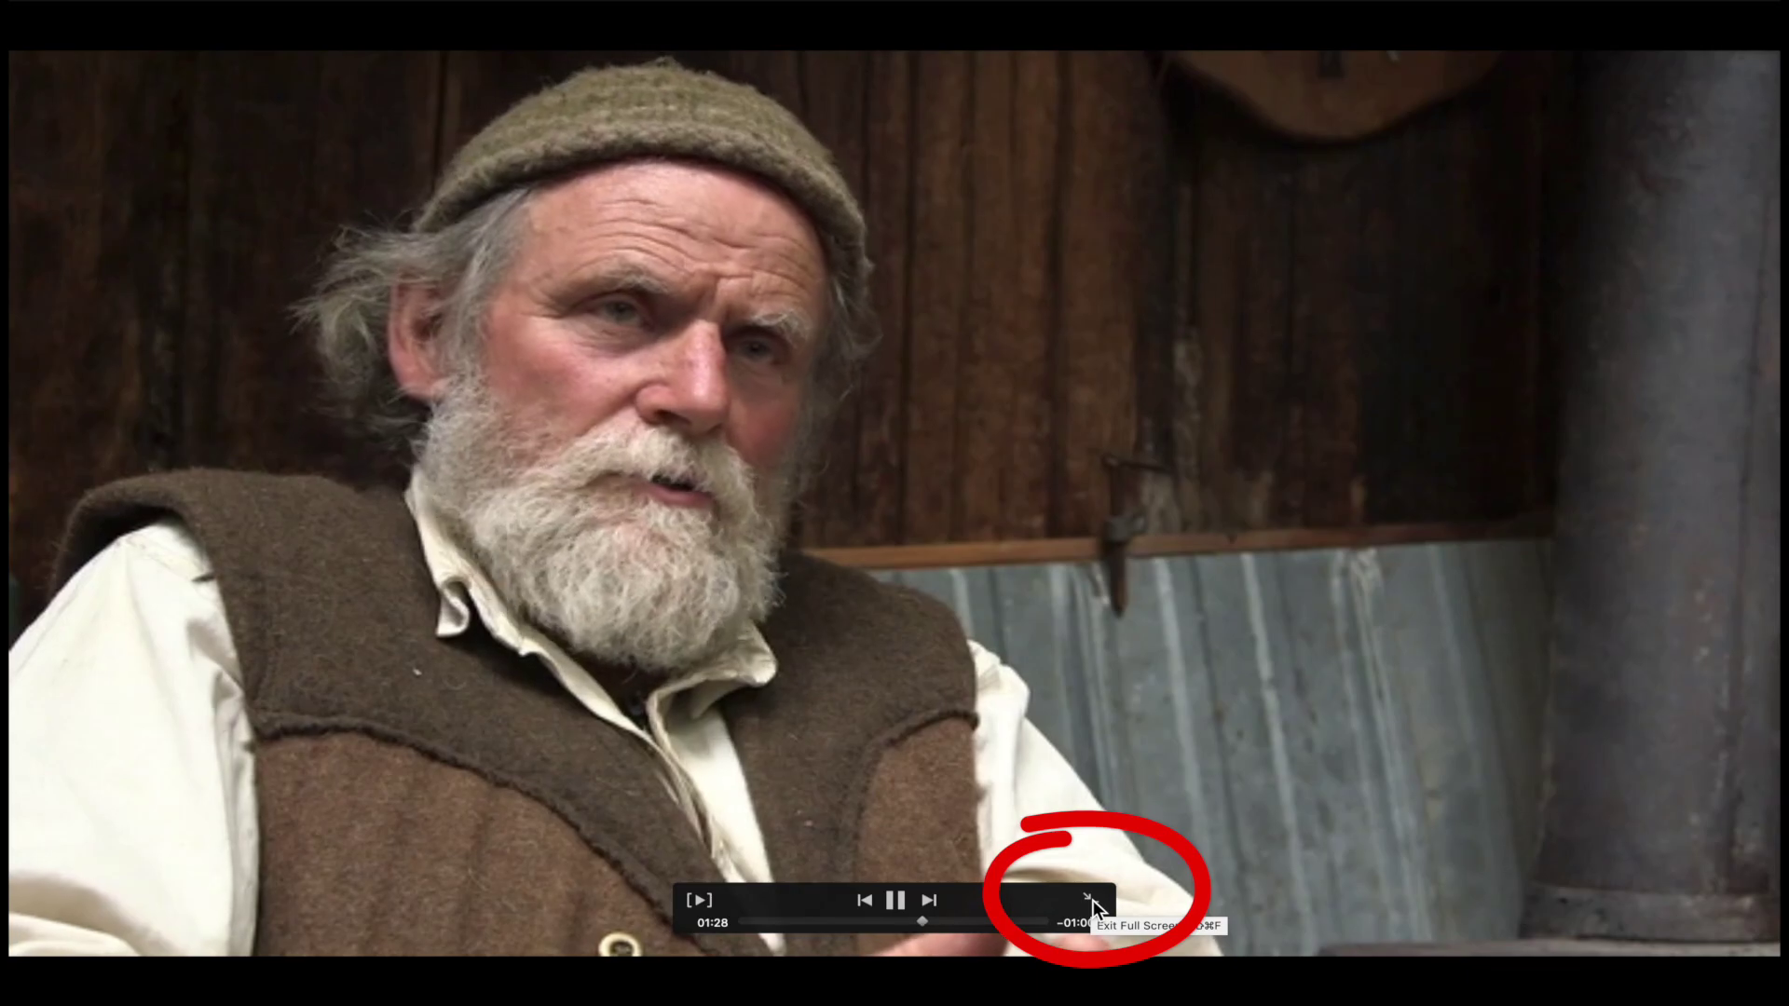
left_click(1093, 901)
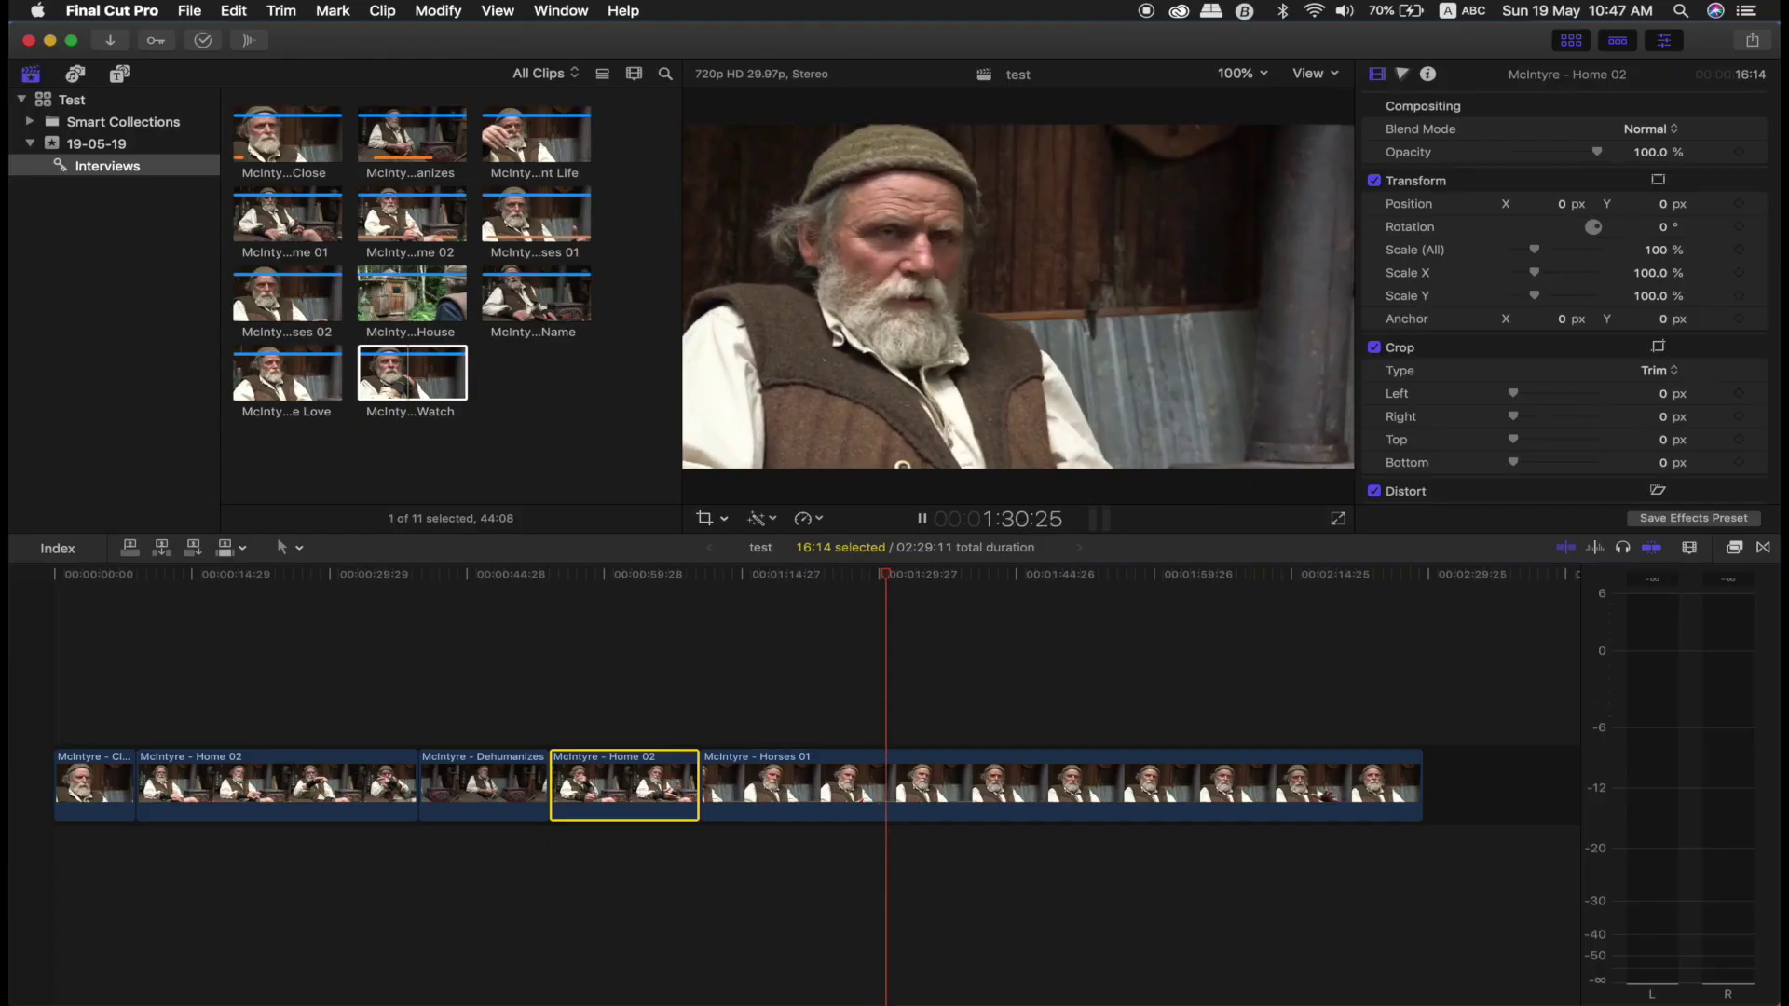
key("space")
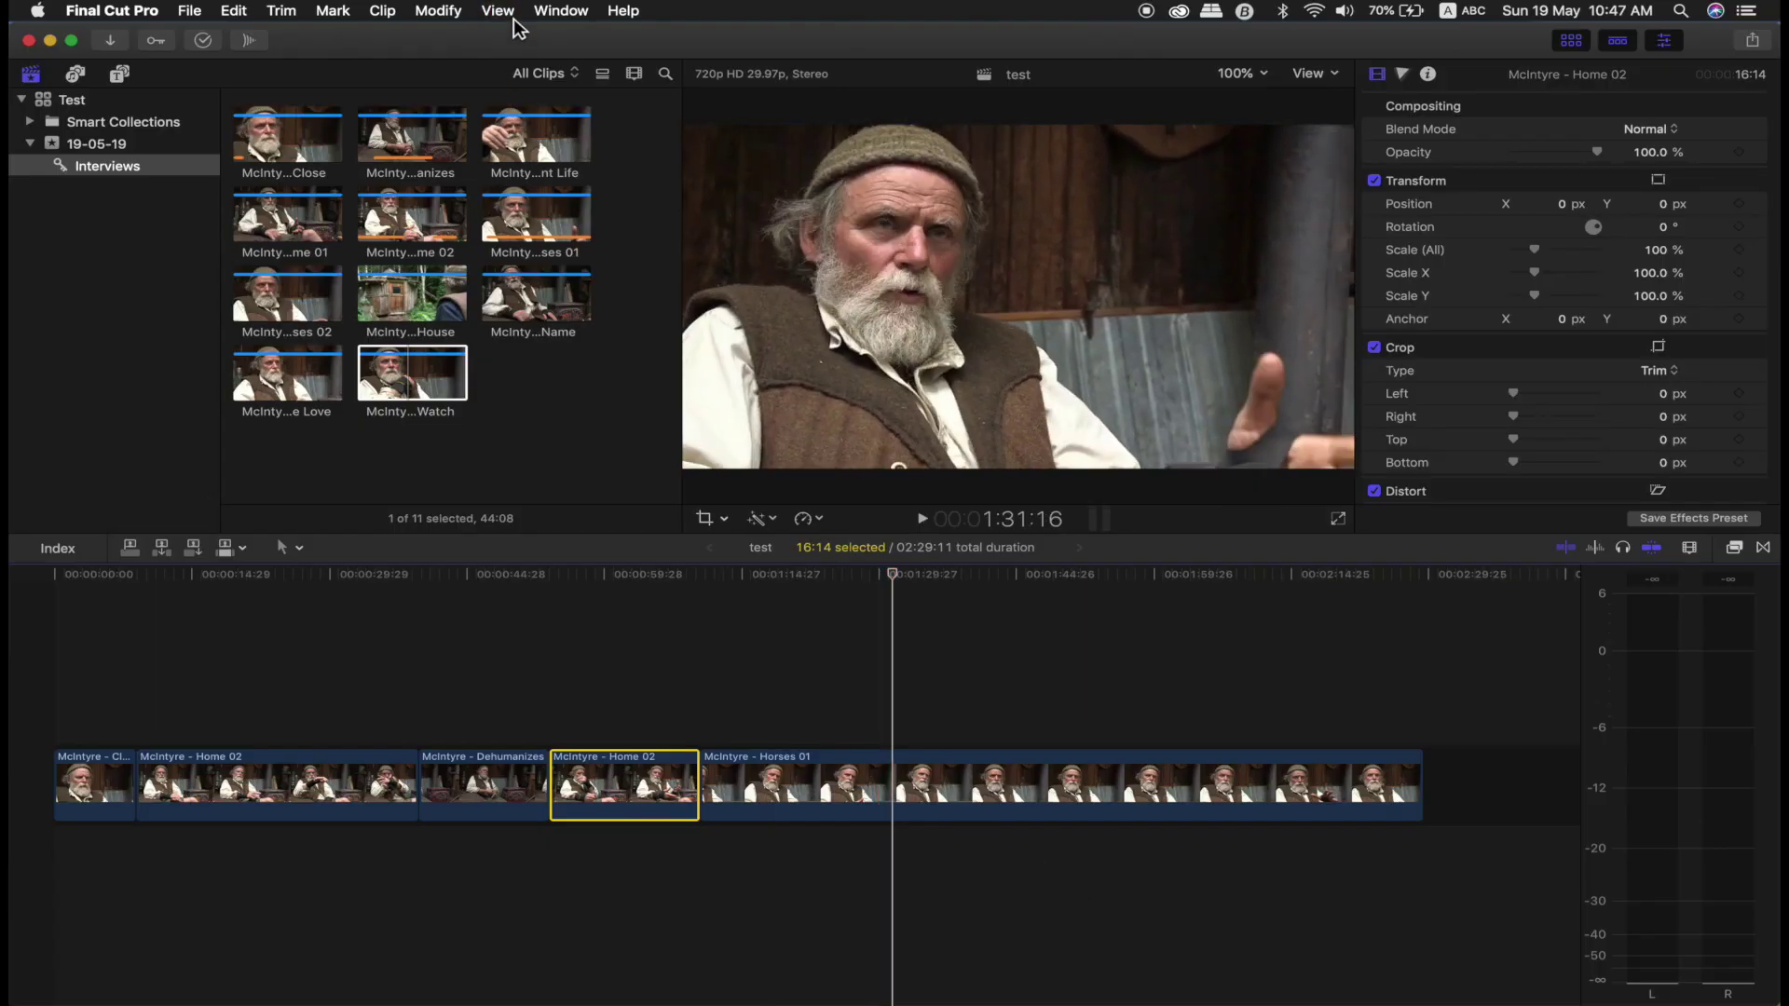
Step: Load the McIntyre - Home 02 browser clip into the viewer and pick Loop Playback
left_click(512, 17)
mouse_move(512, 35)
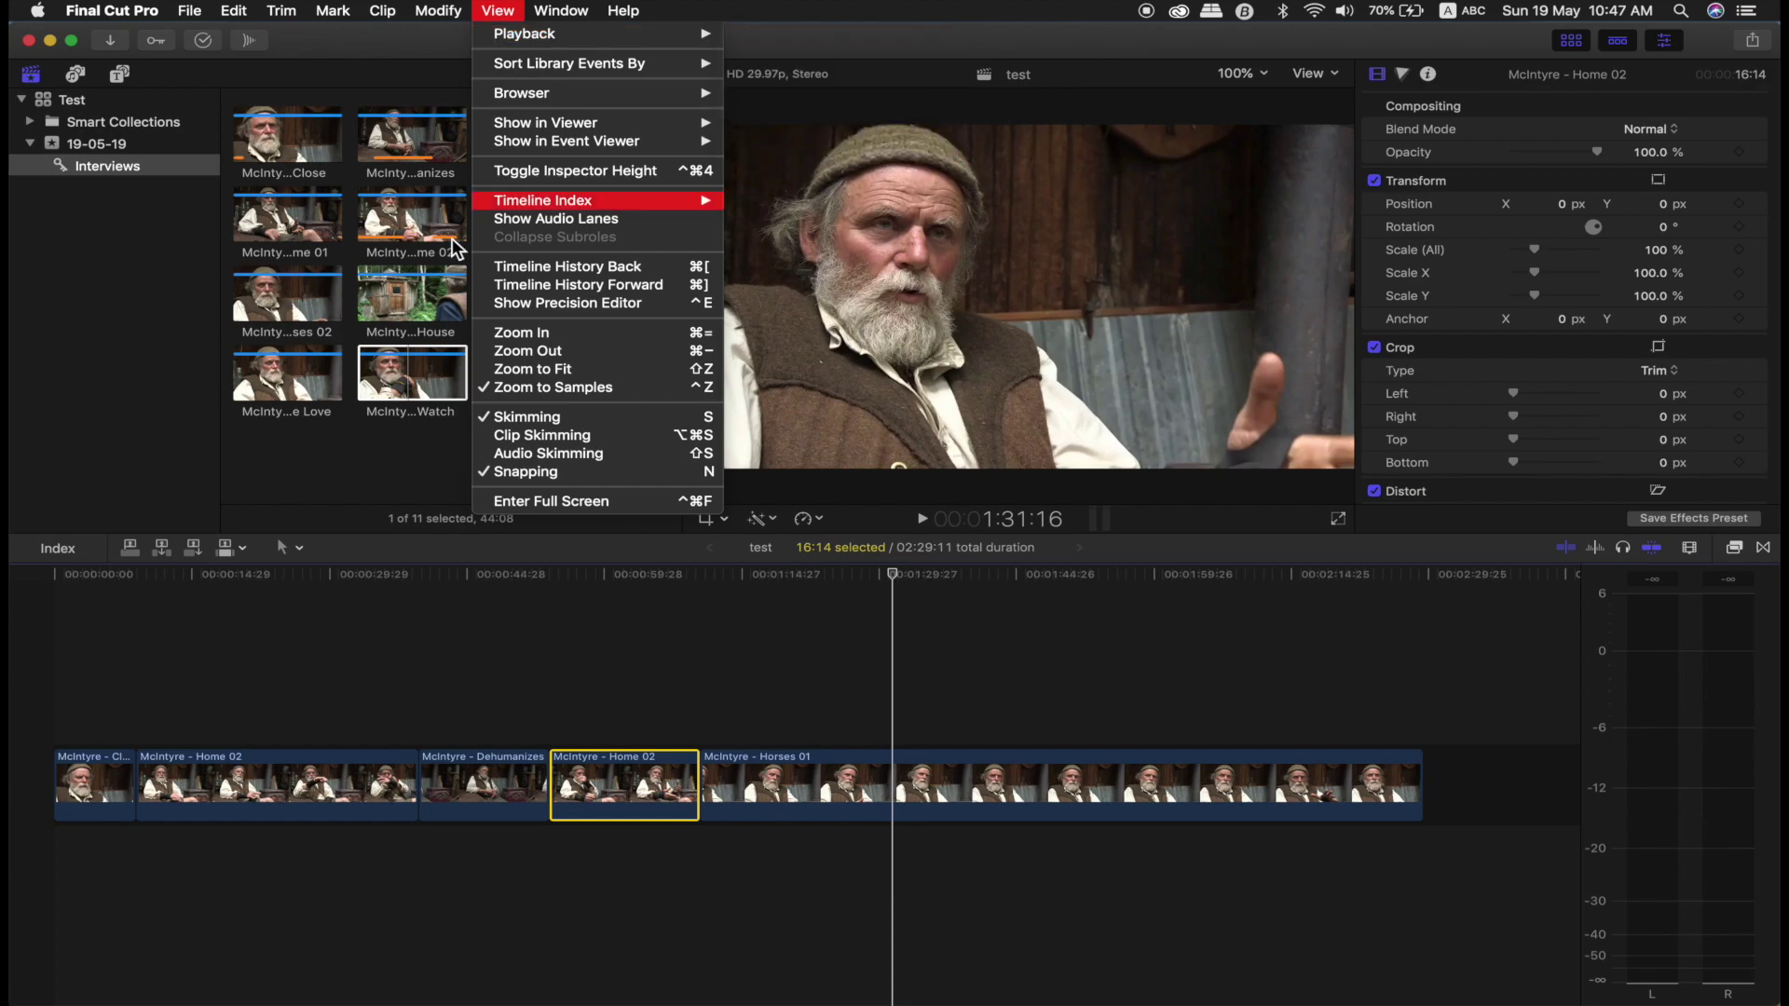
left_click(399, 235)
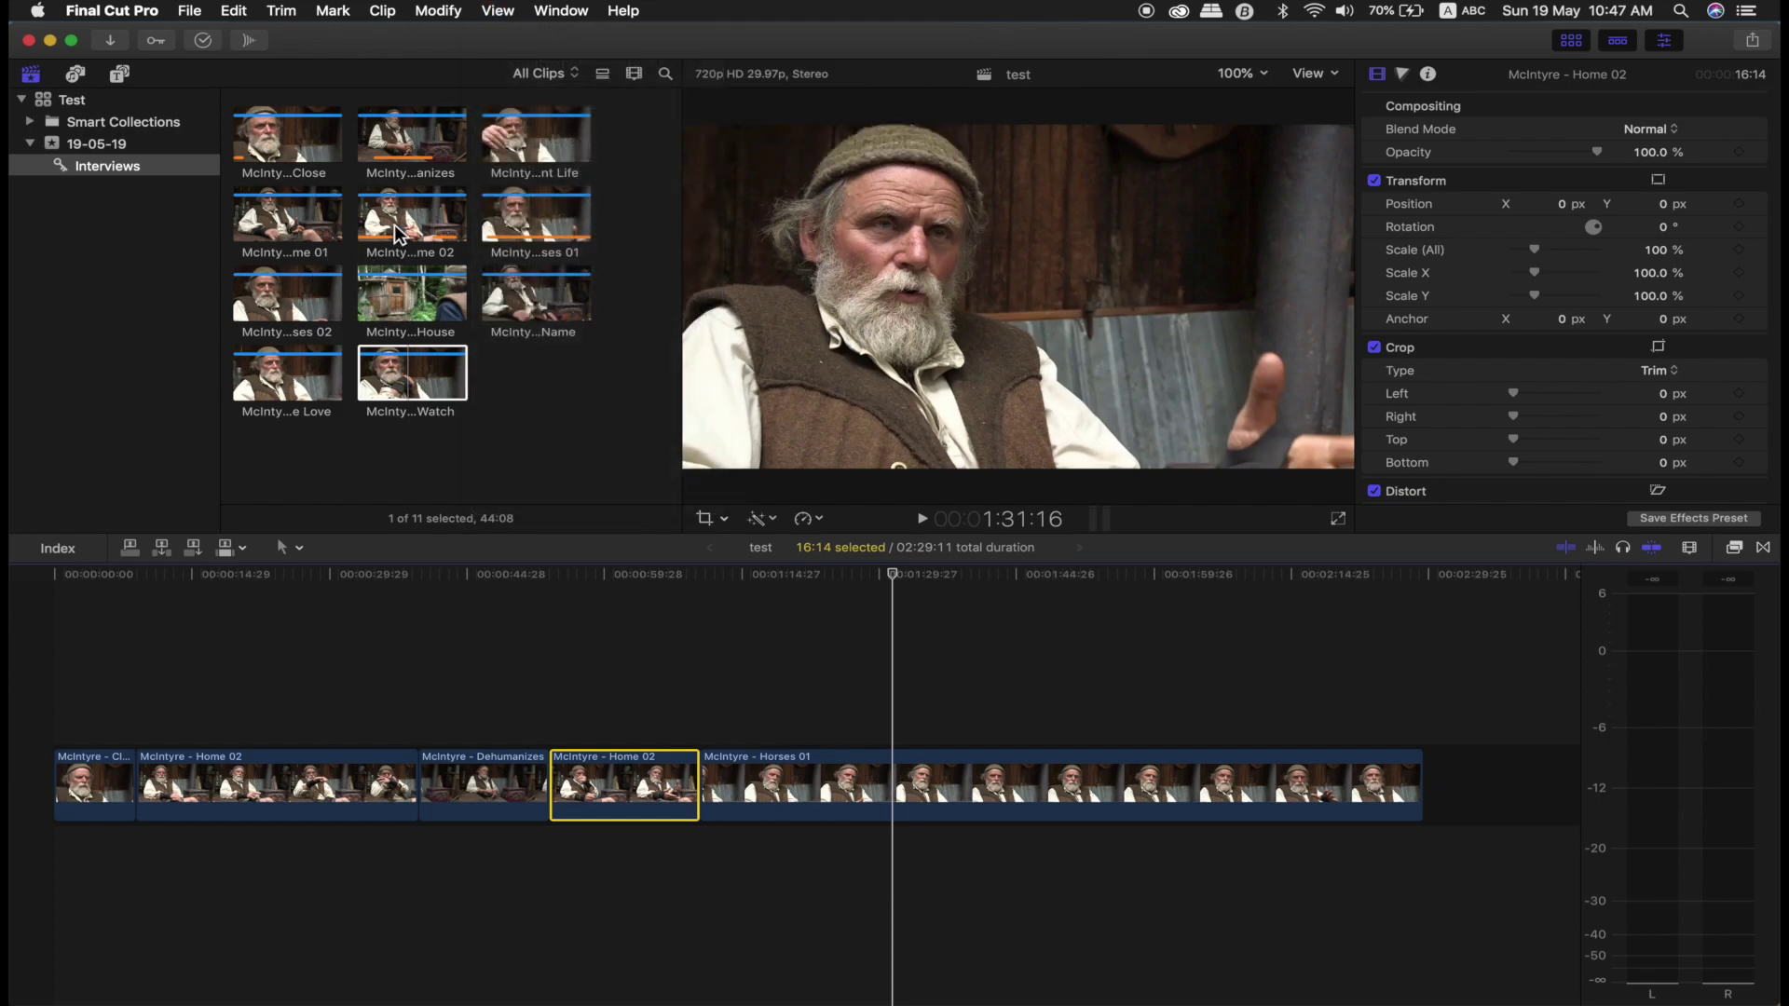
left_click(407, 229)
left_click(513, 17)
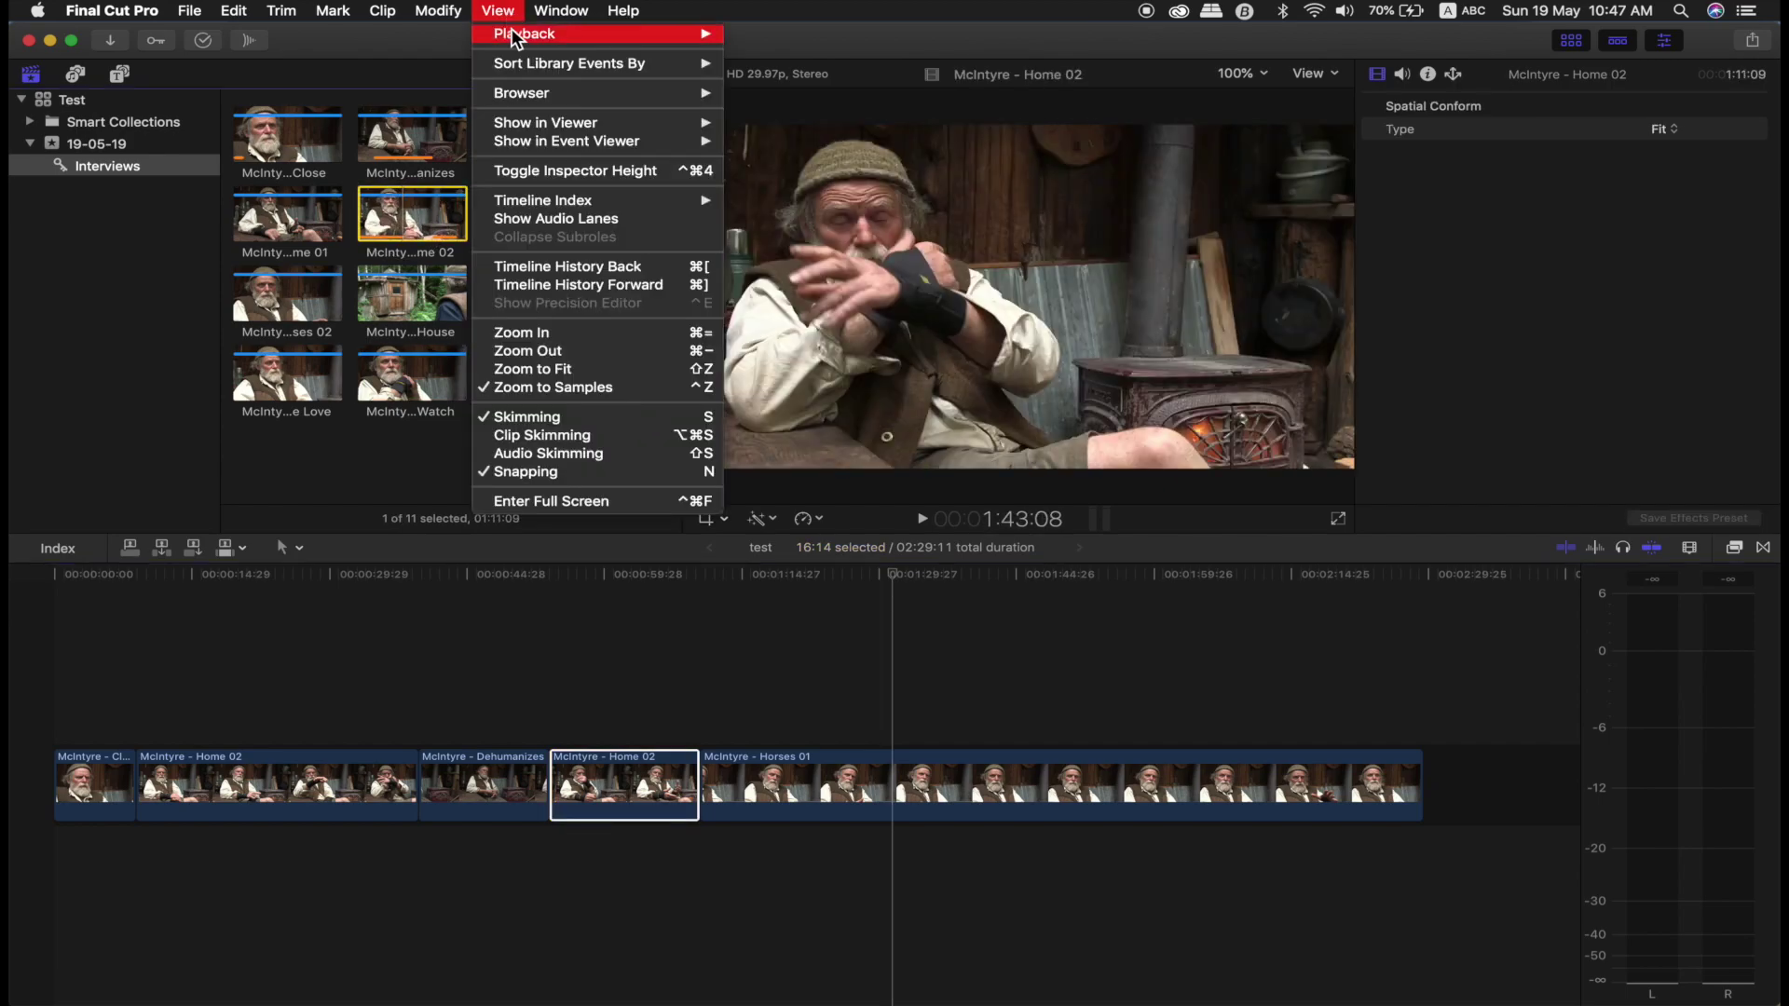
mouse_move(517, 34)
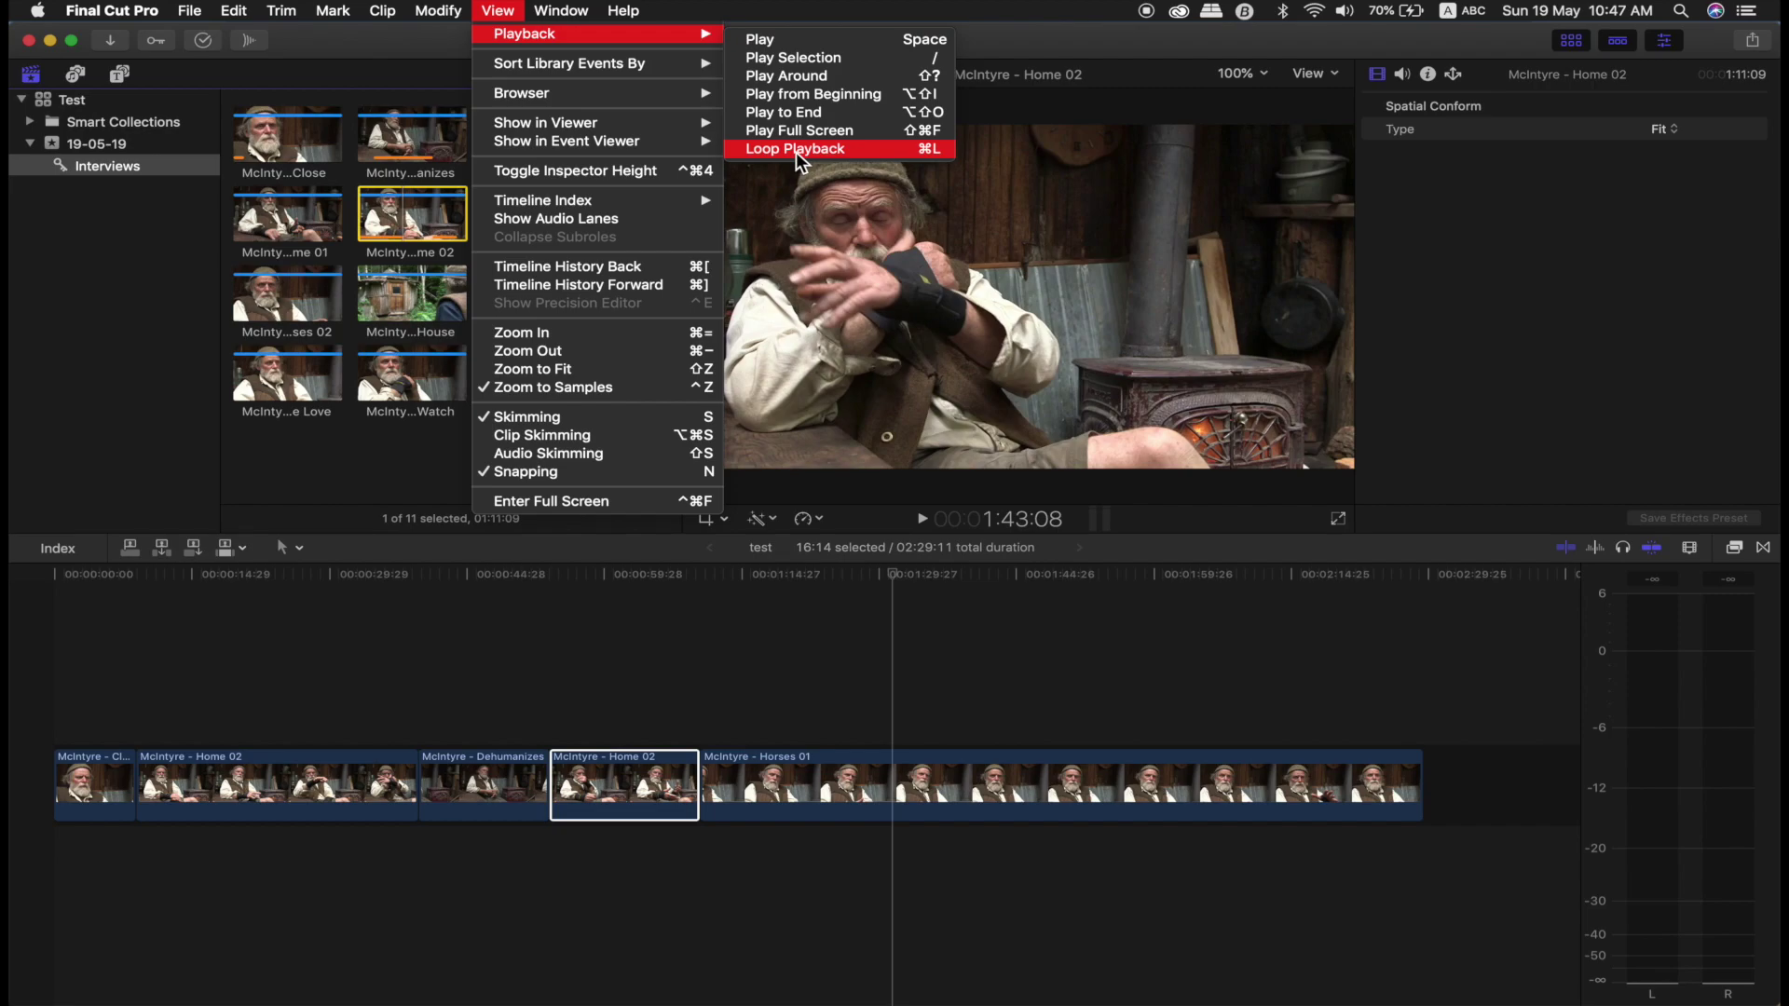
left_click(392, 466)
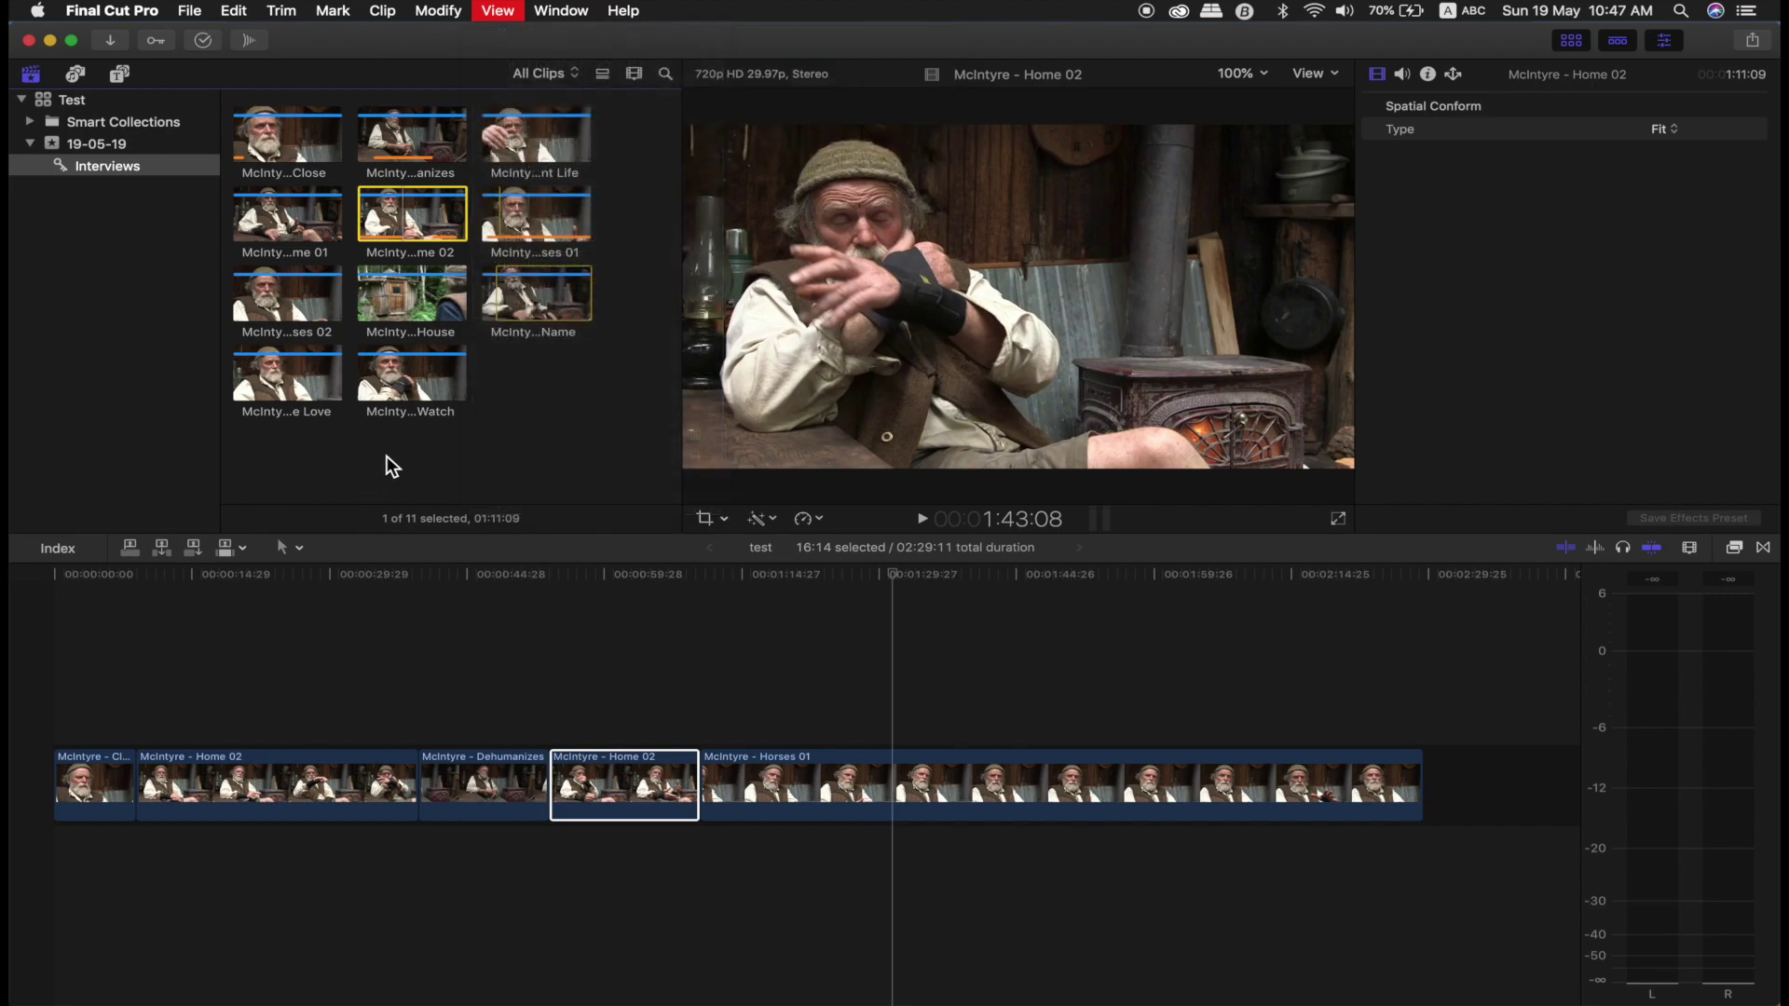
Step: Turn on Continuous Playback in the browser clip options and reselect the Home 02 clip
left_click(635, 75)
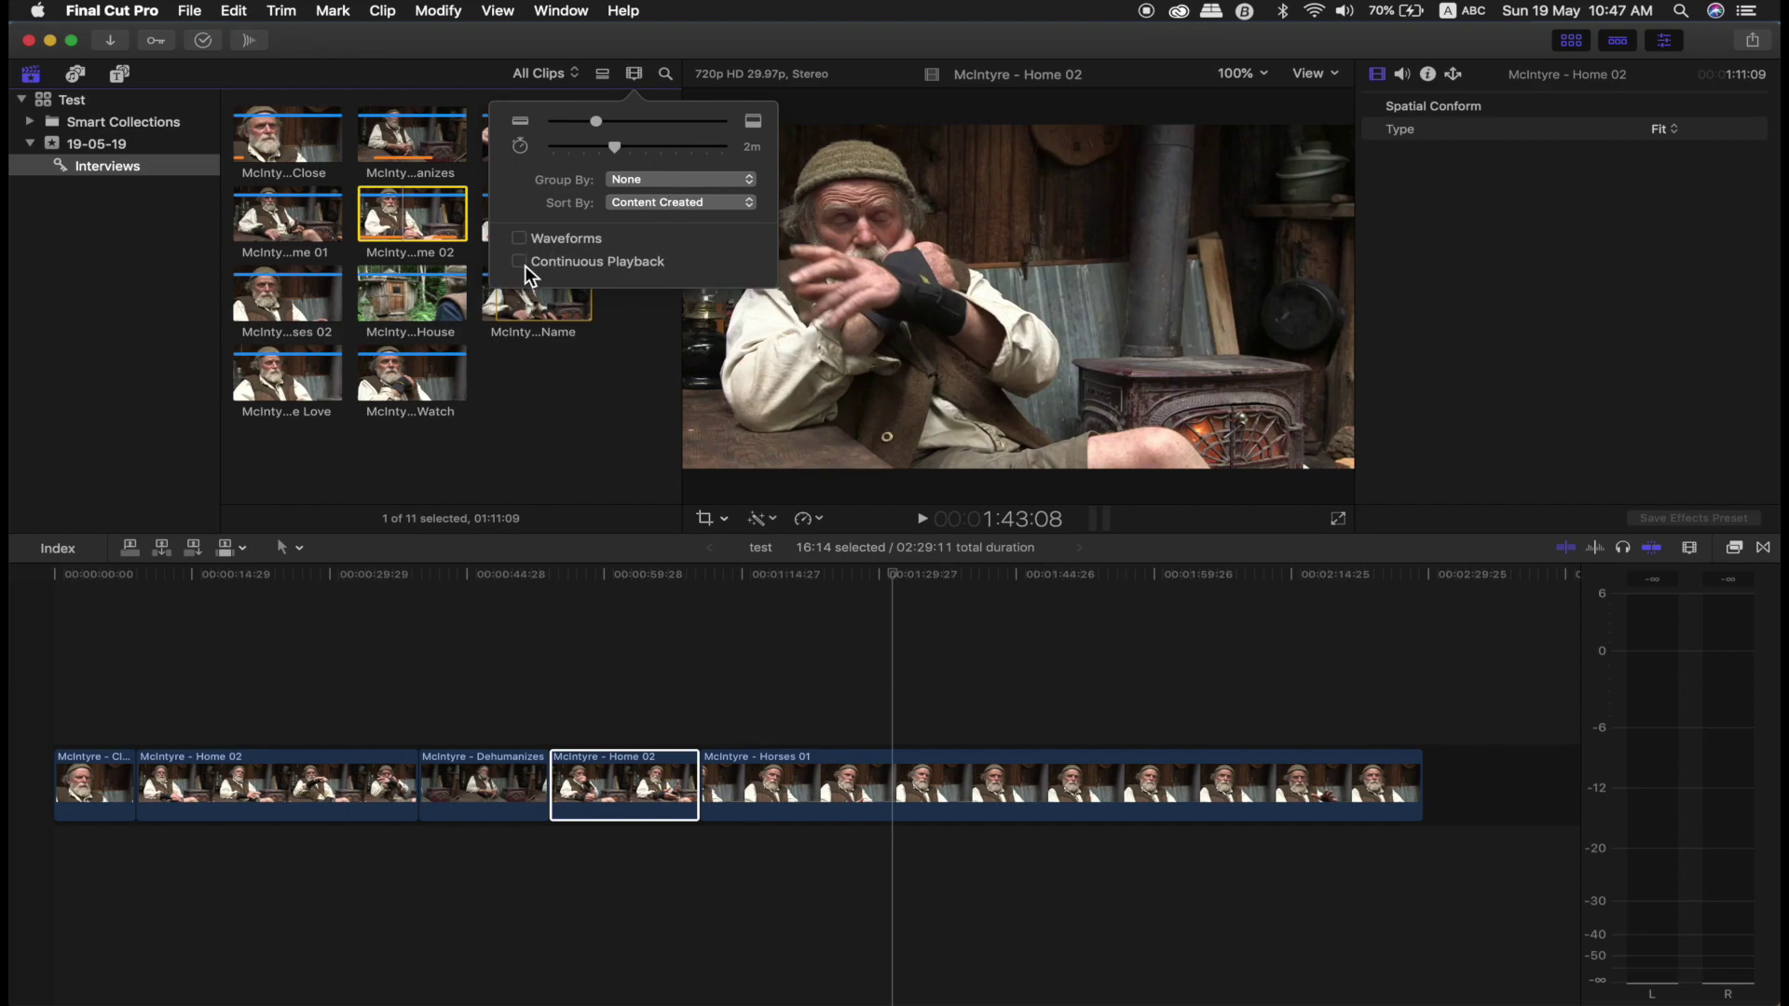
left_click(453, 228)
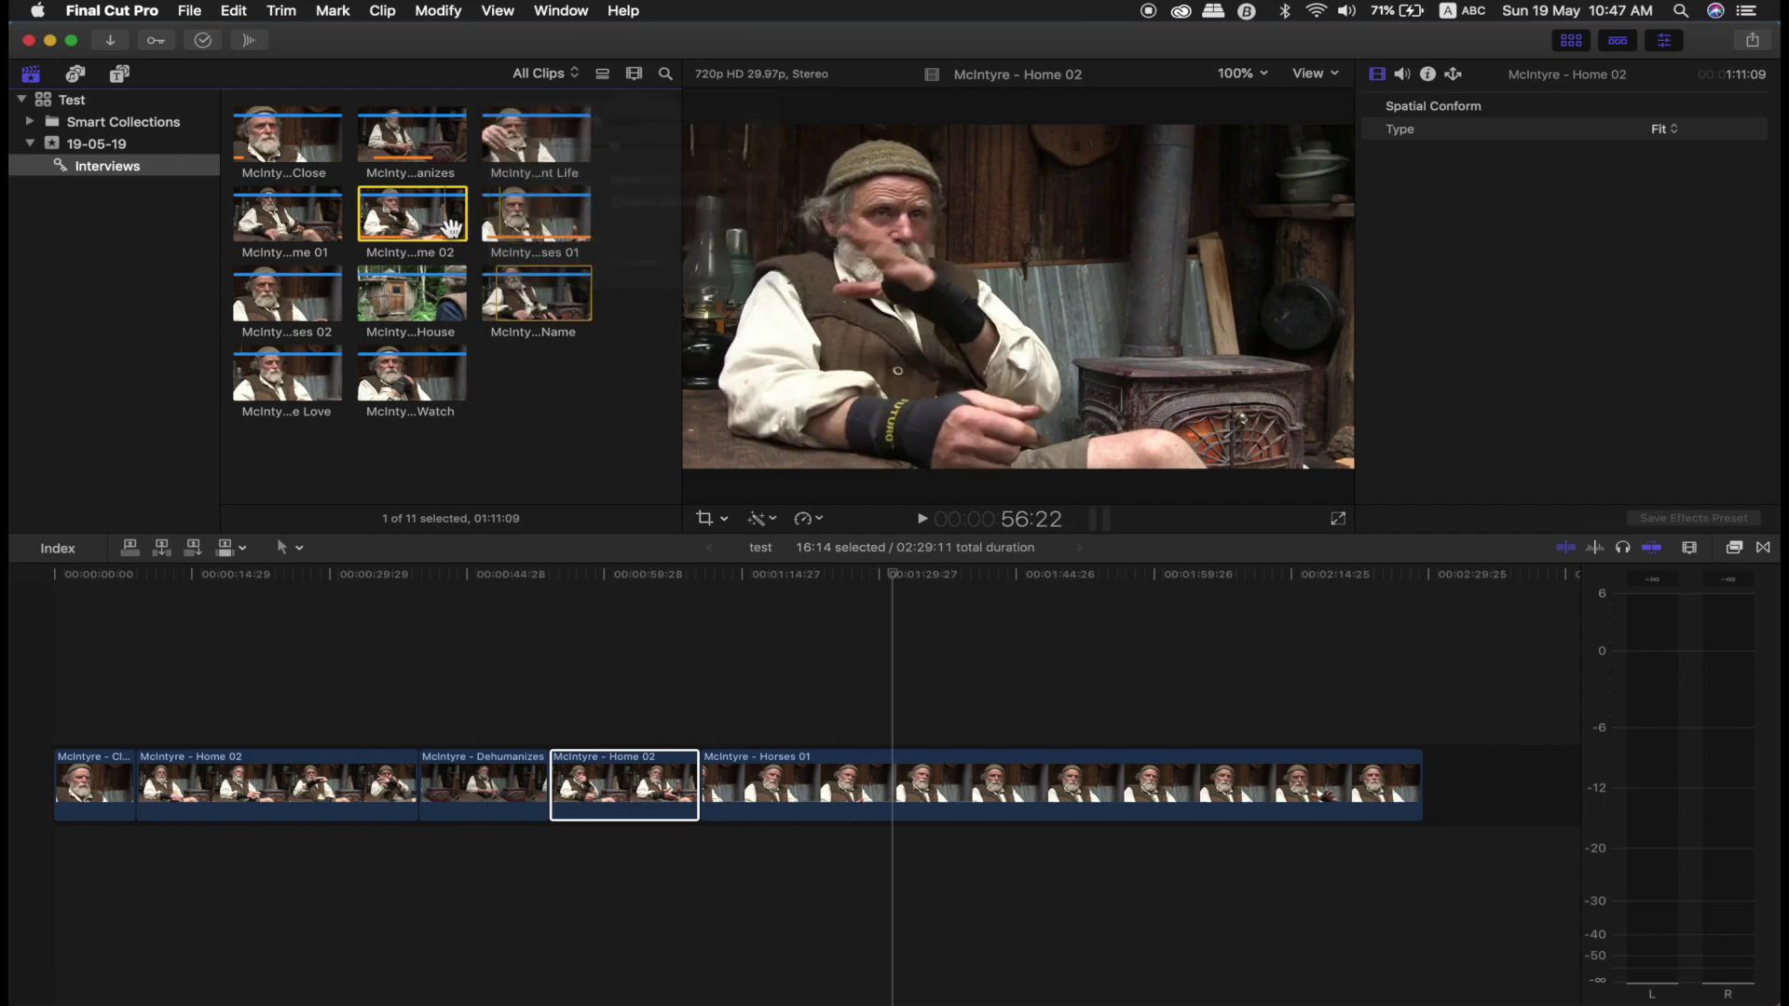
left_click(504, 227)
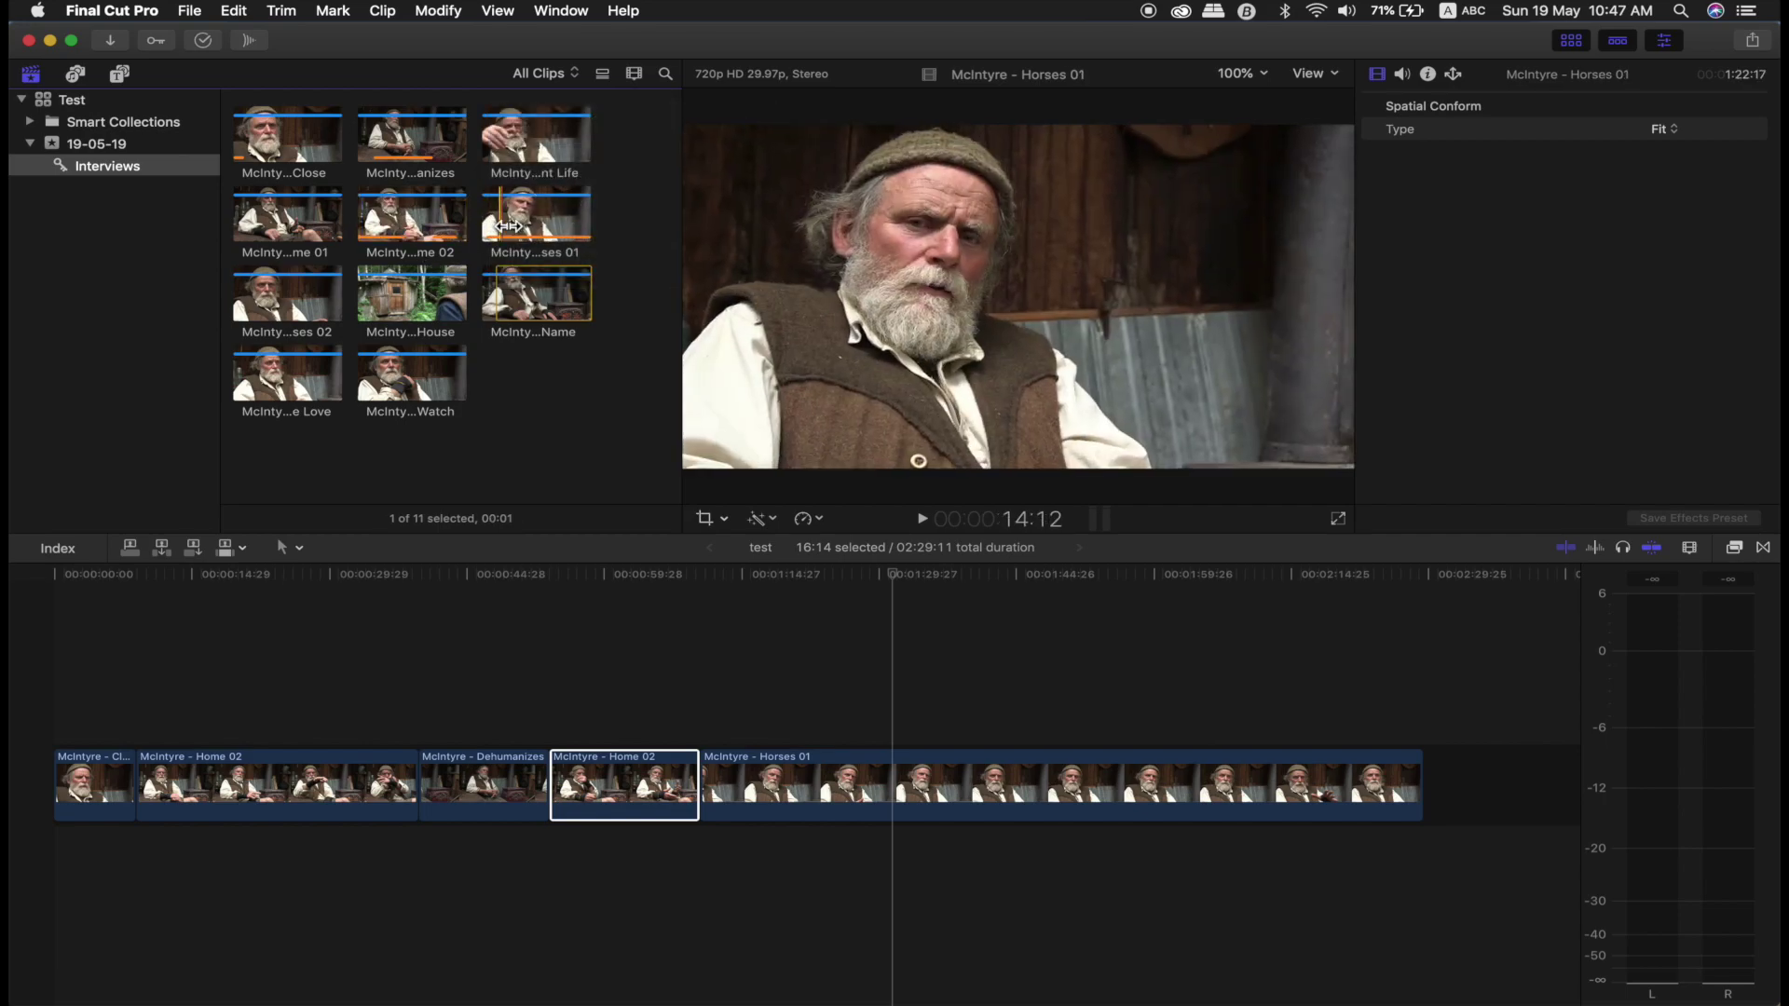
left_click(401, 232)
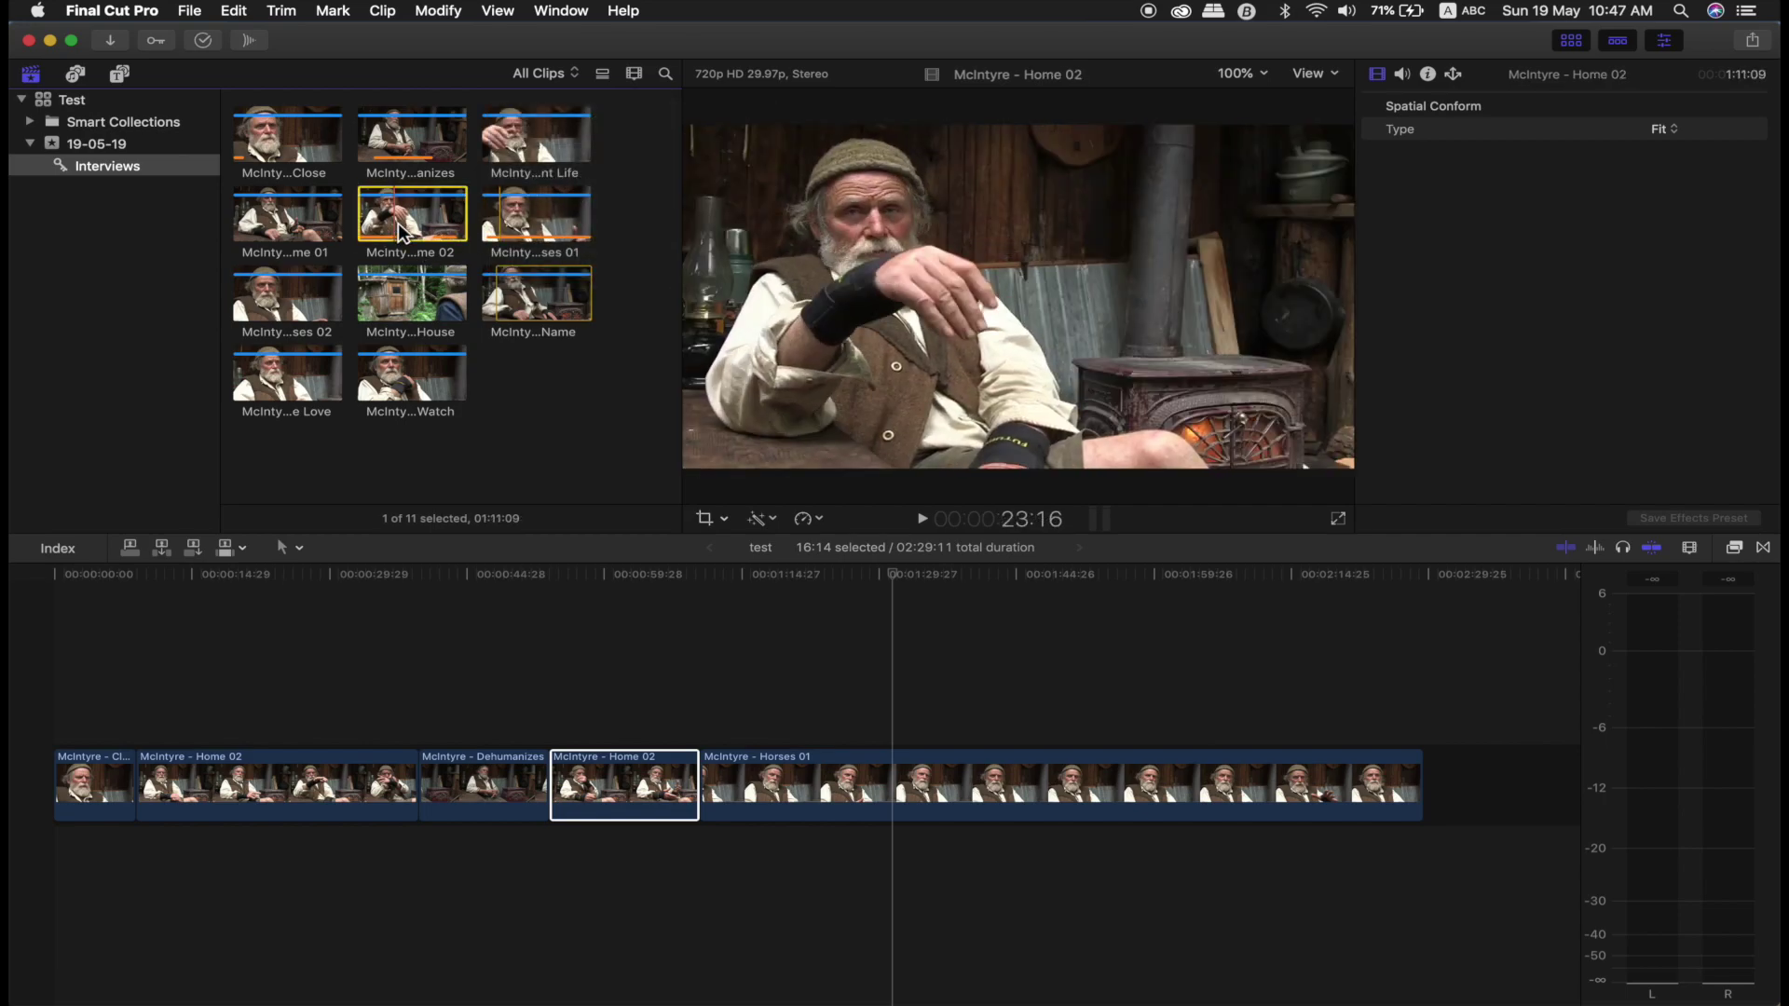
Step: Switch on Loop Playback from View > Playback
left_click(558, 10)
mouse_move(515, 12)
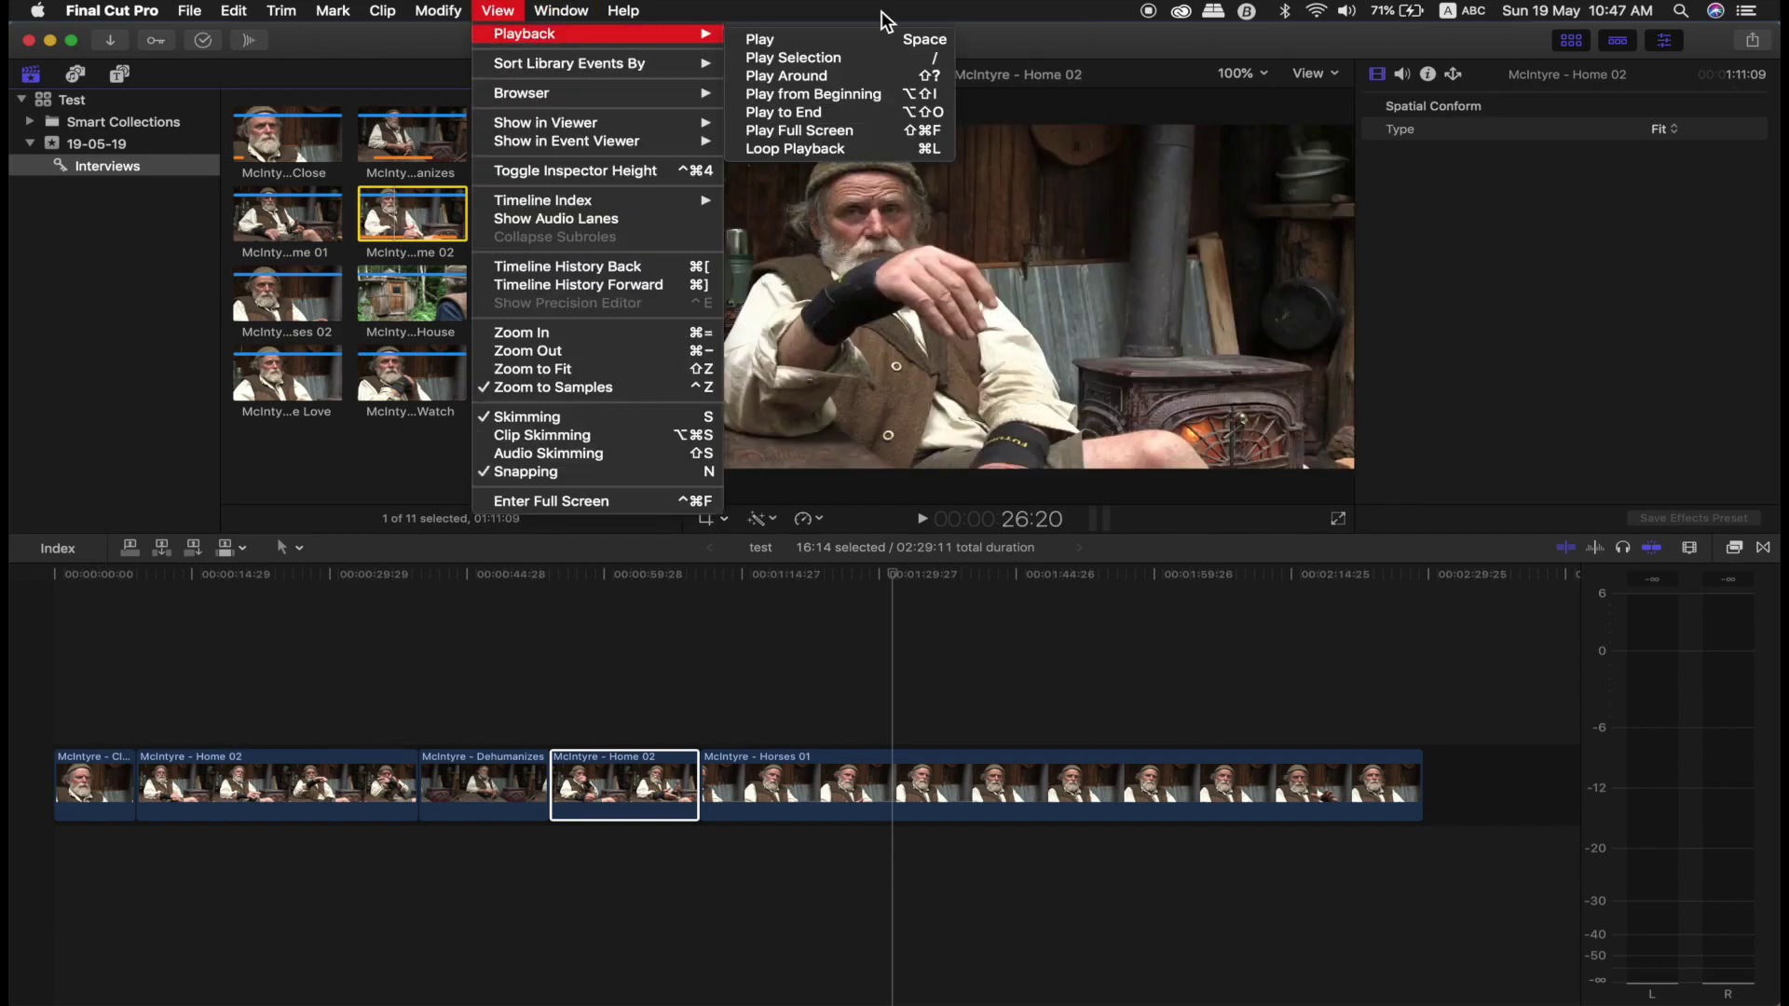
left_click(831, 149)
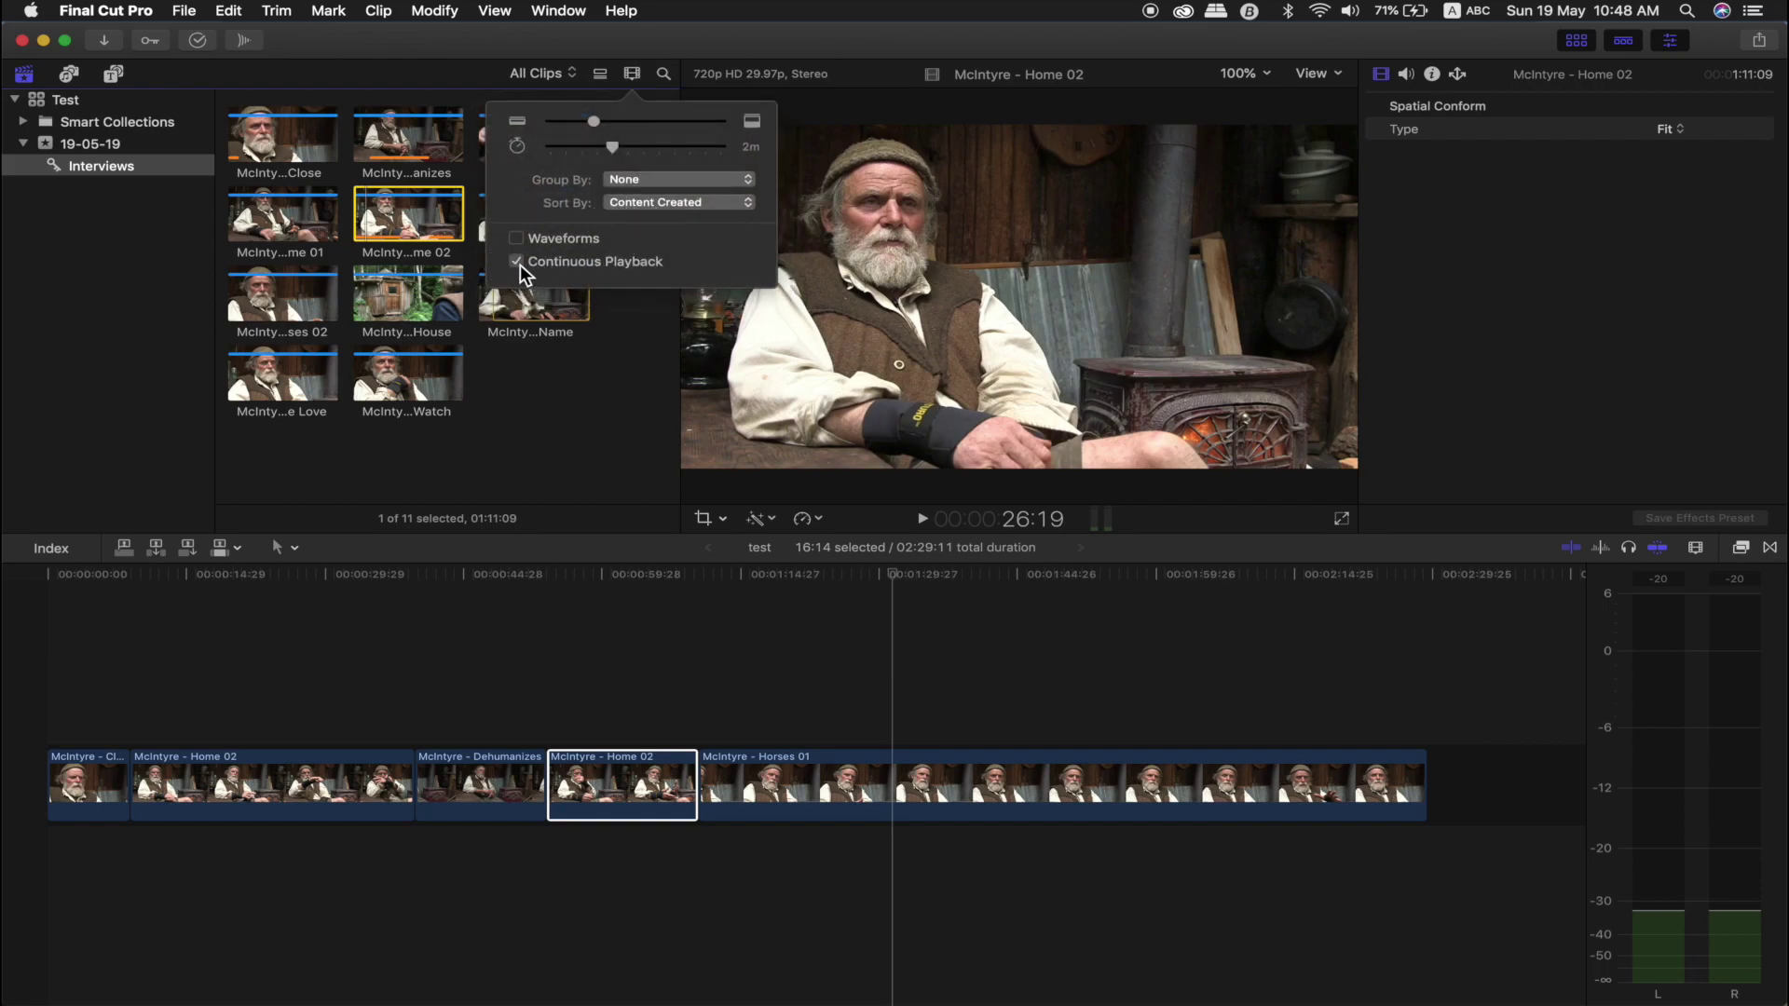
Step: Play the McIntyre - Home 02 browser clip until it runs into Horses 01, then stop
left_click(540, 365)
left_click(452, 220)
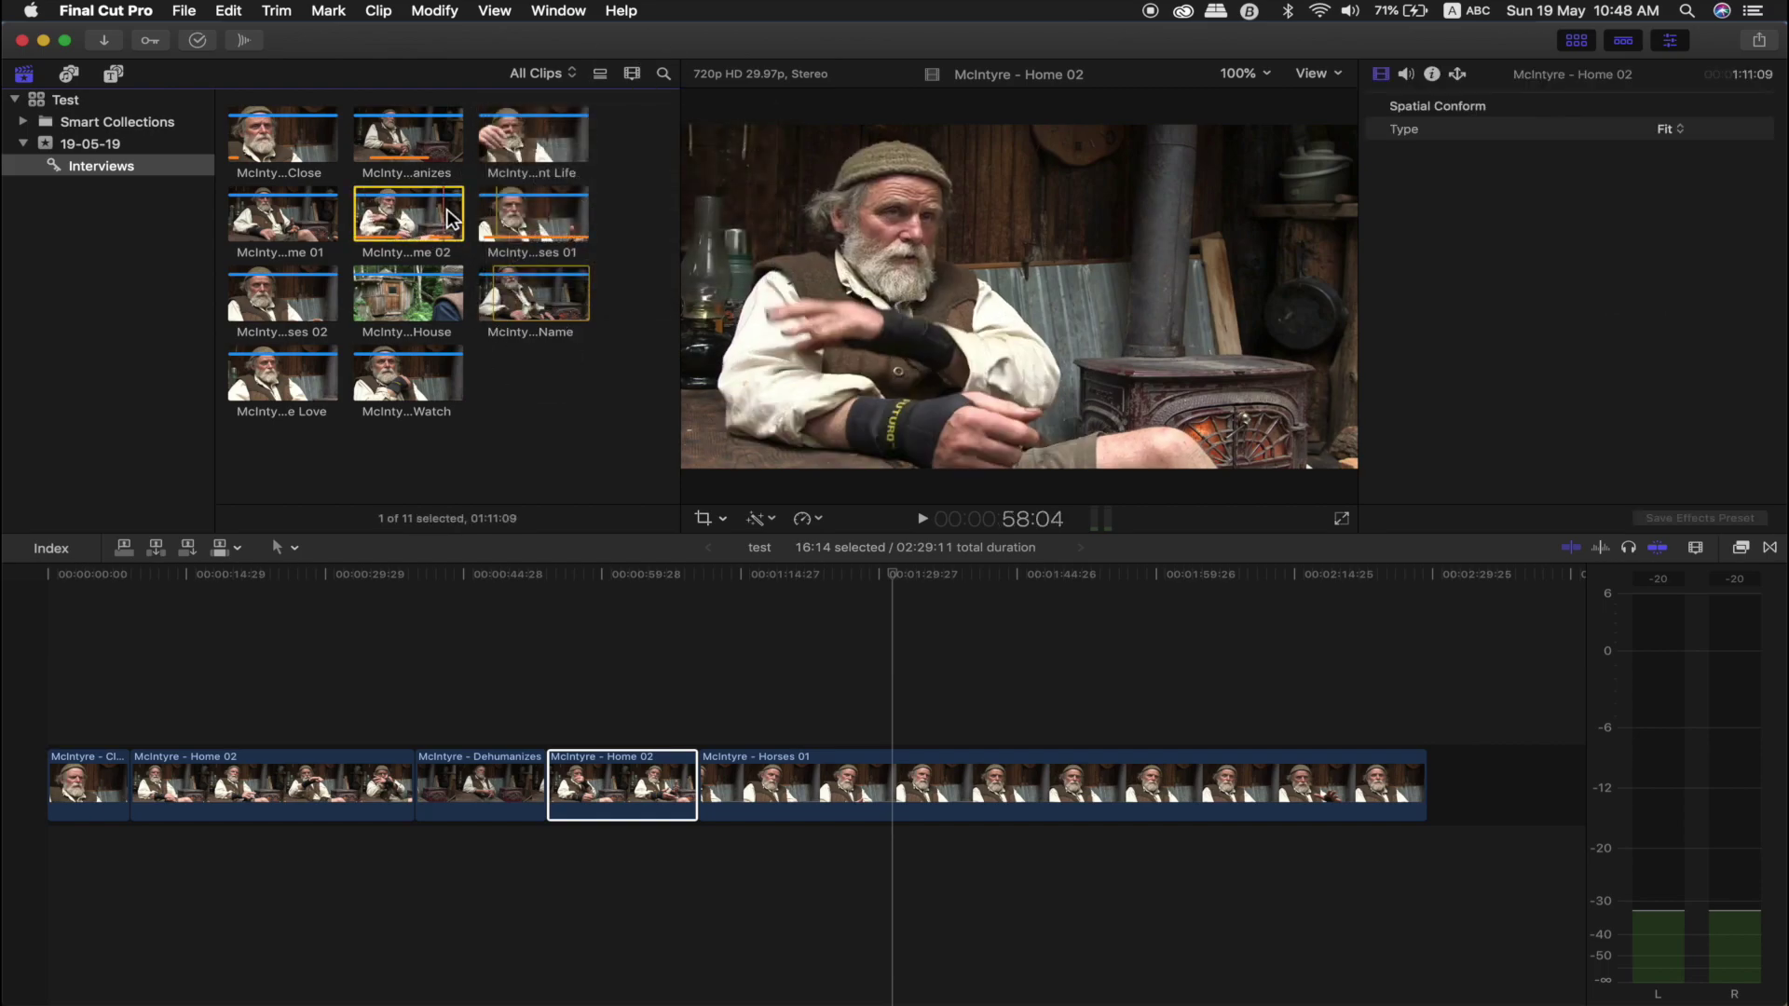
key("space")
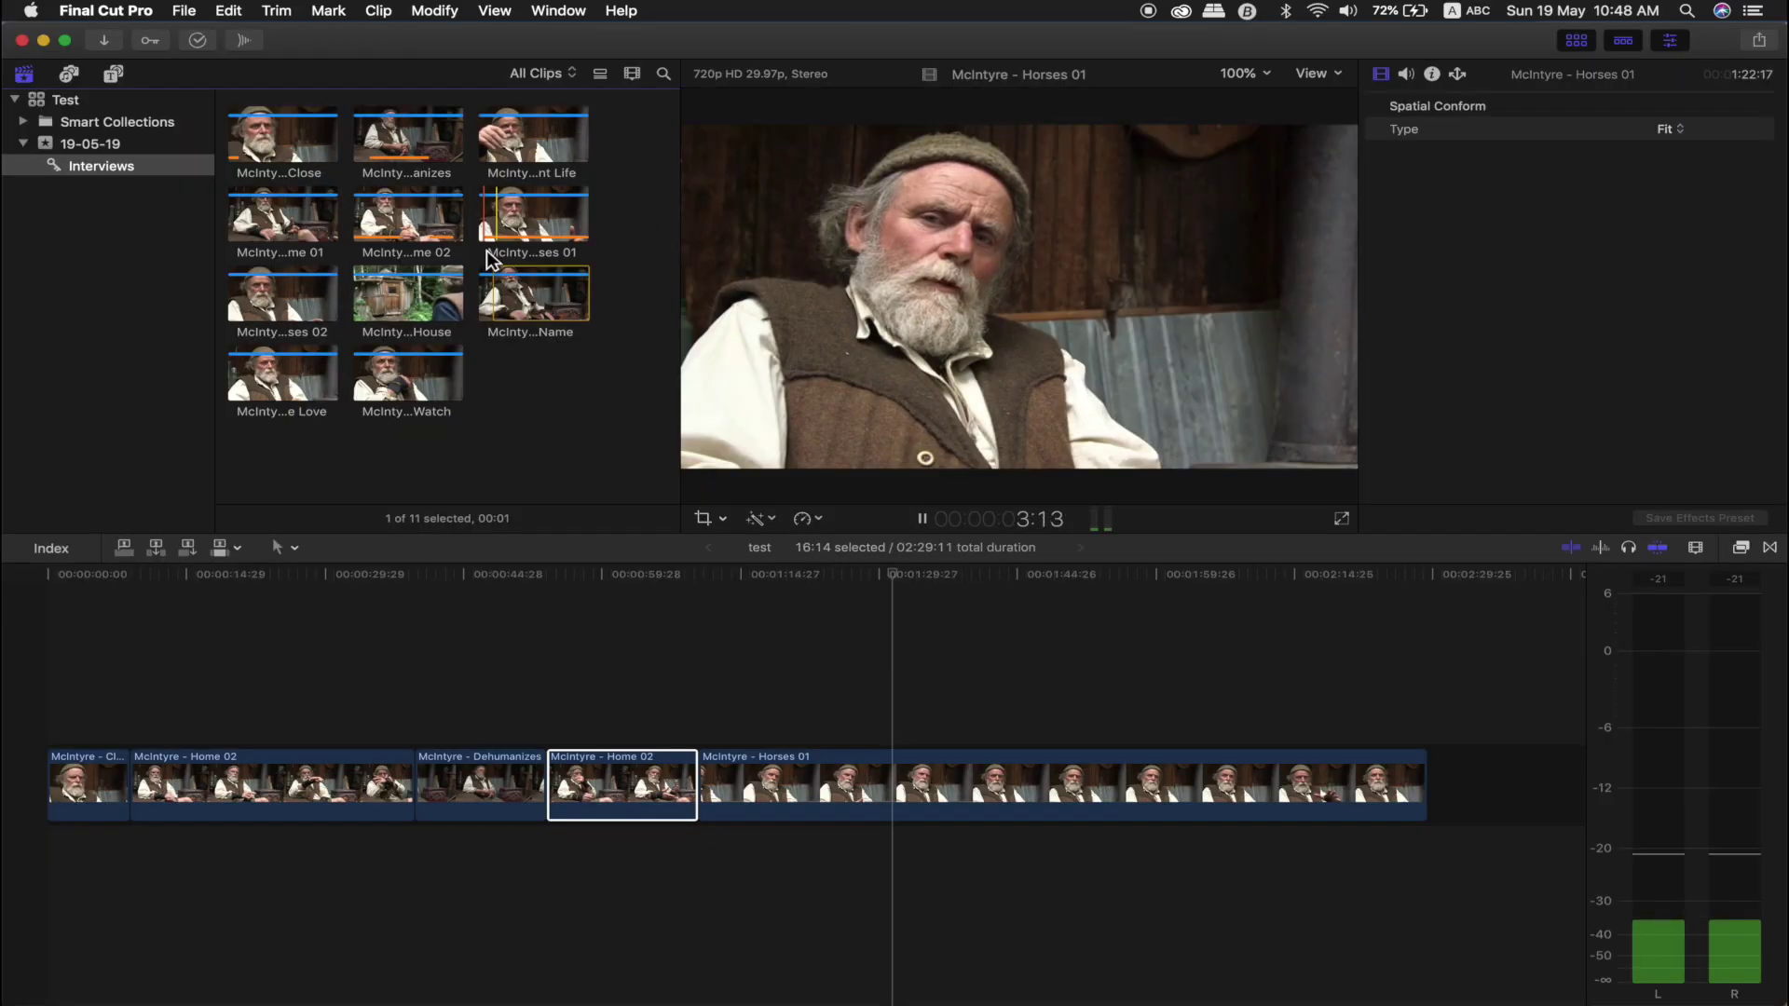
key("space")
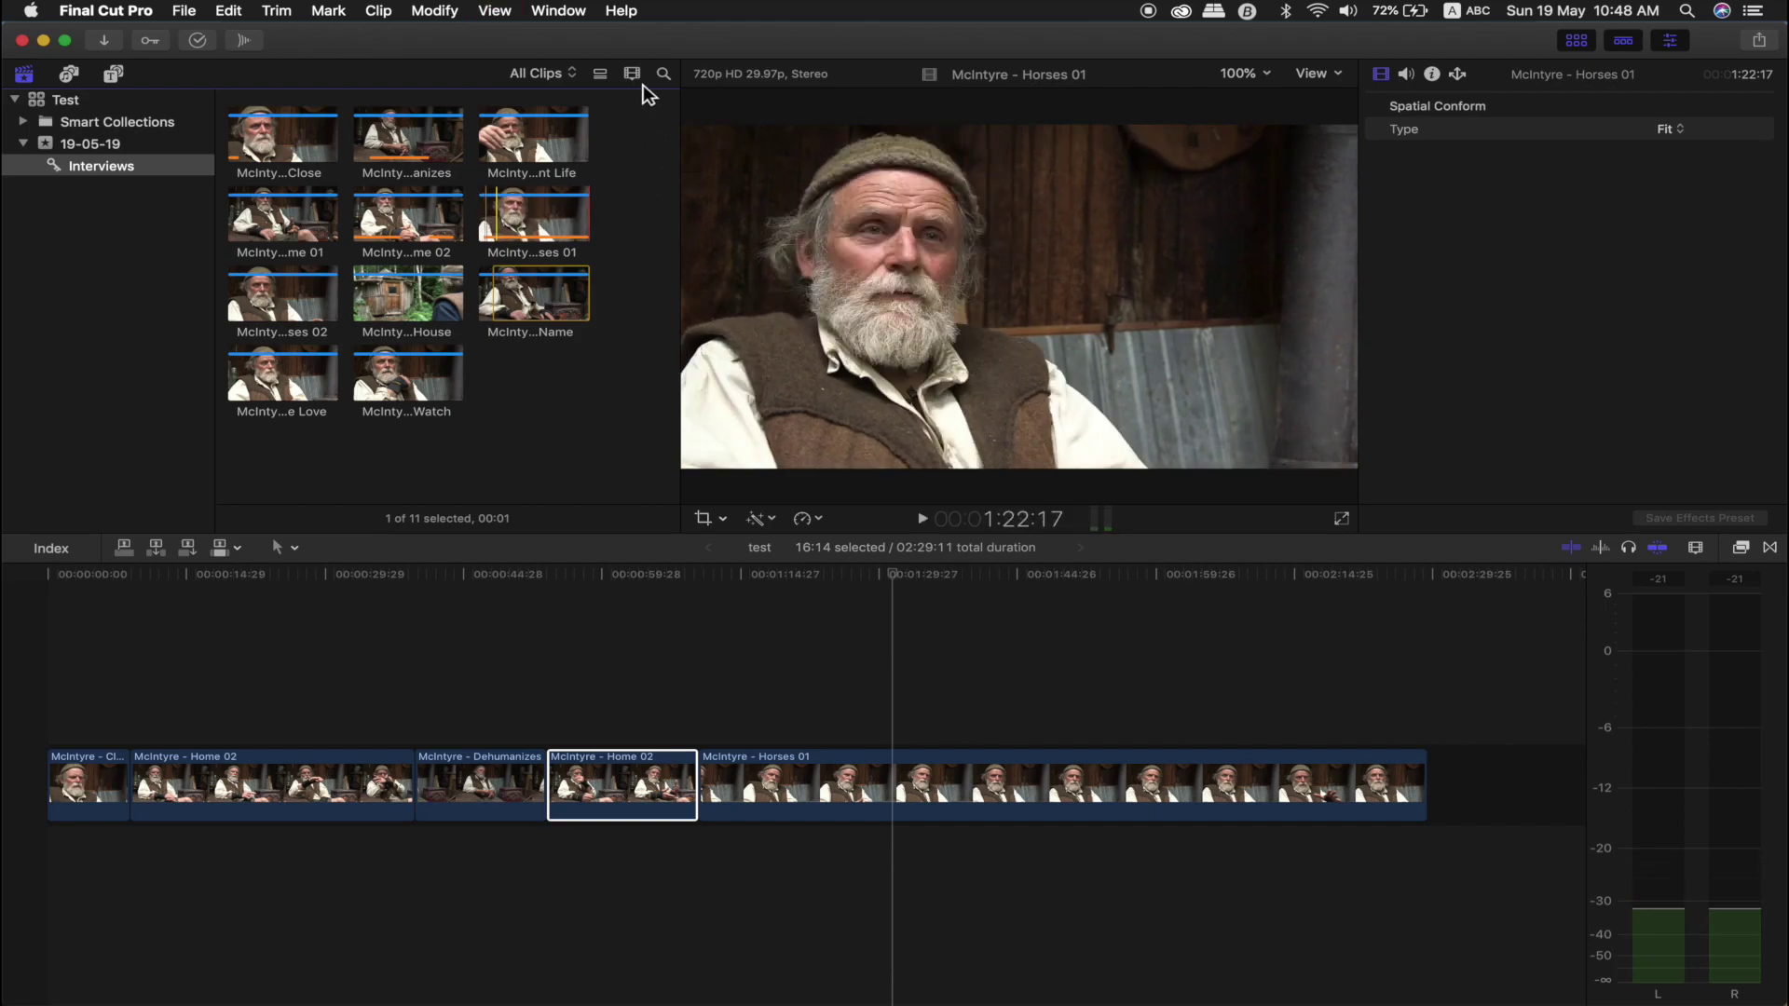
Step: Recheck the continuous playback setting and bring up the View > Playback commands
left_click(632, 74)
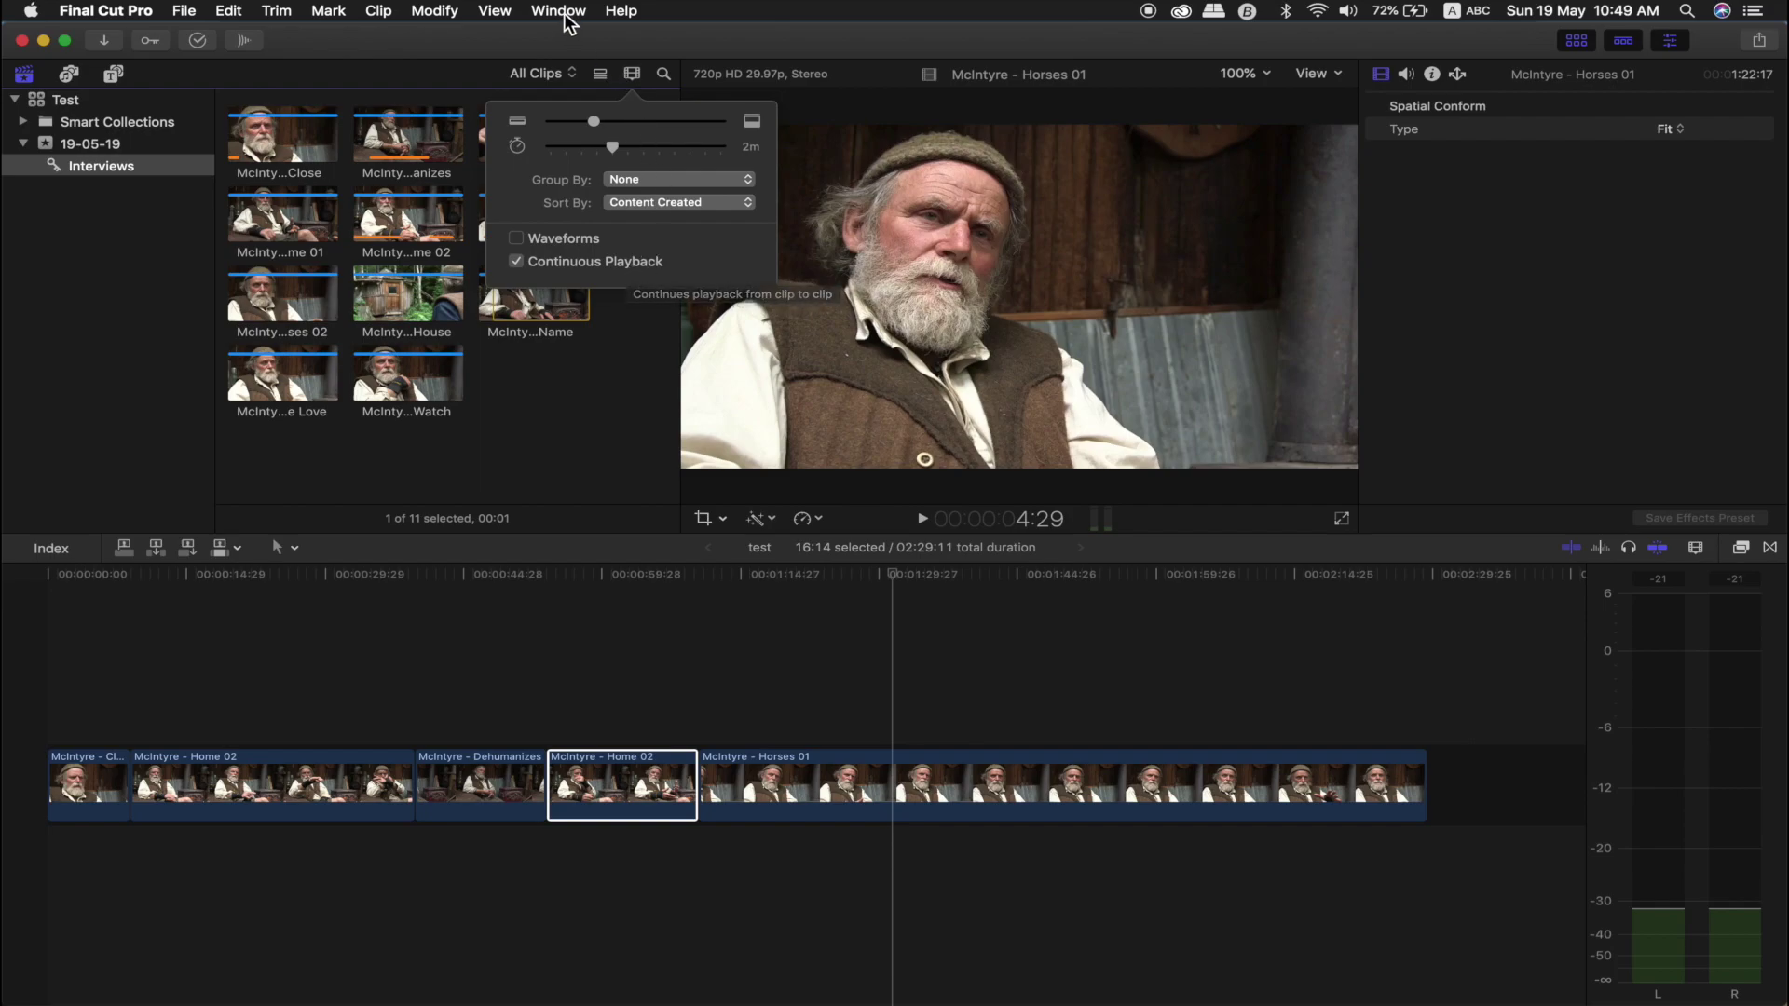
left_click(496, 13)
mouse_move(518, 34)
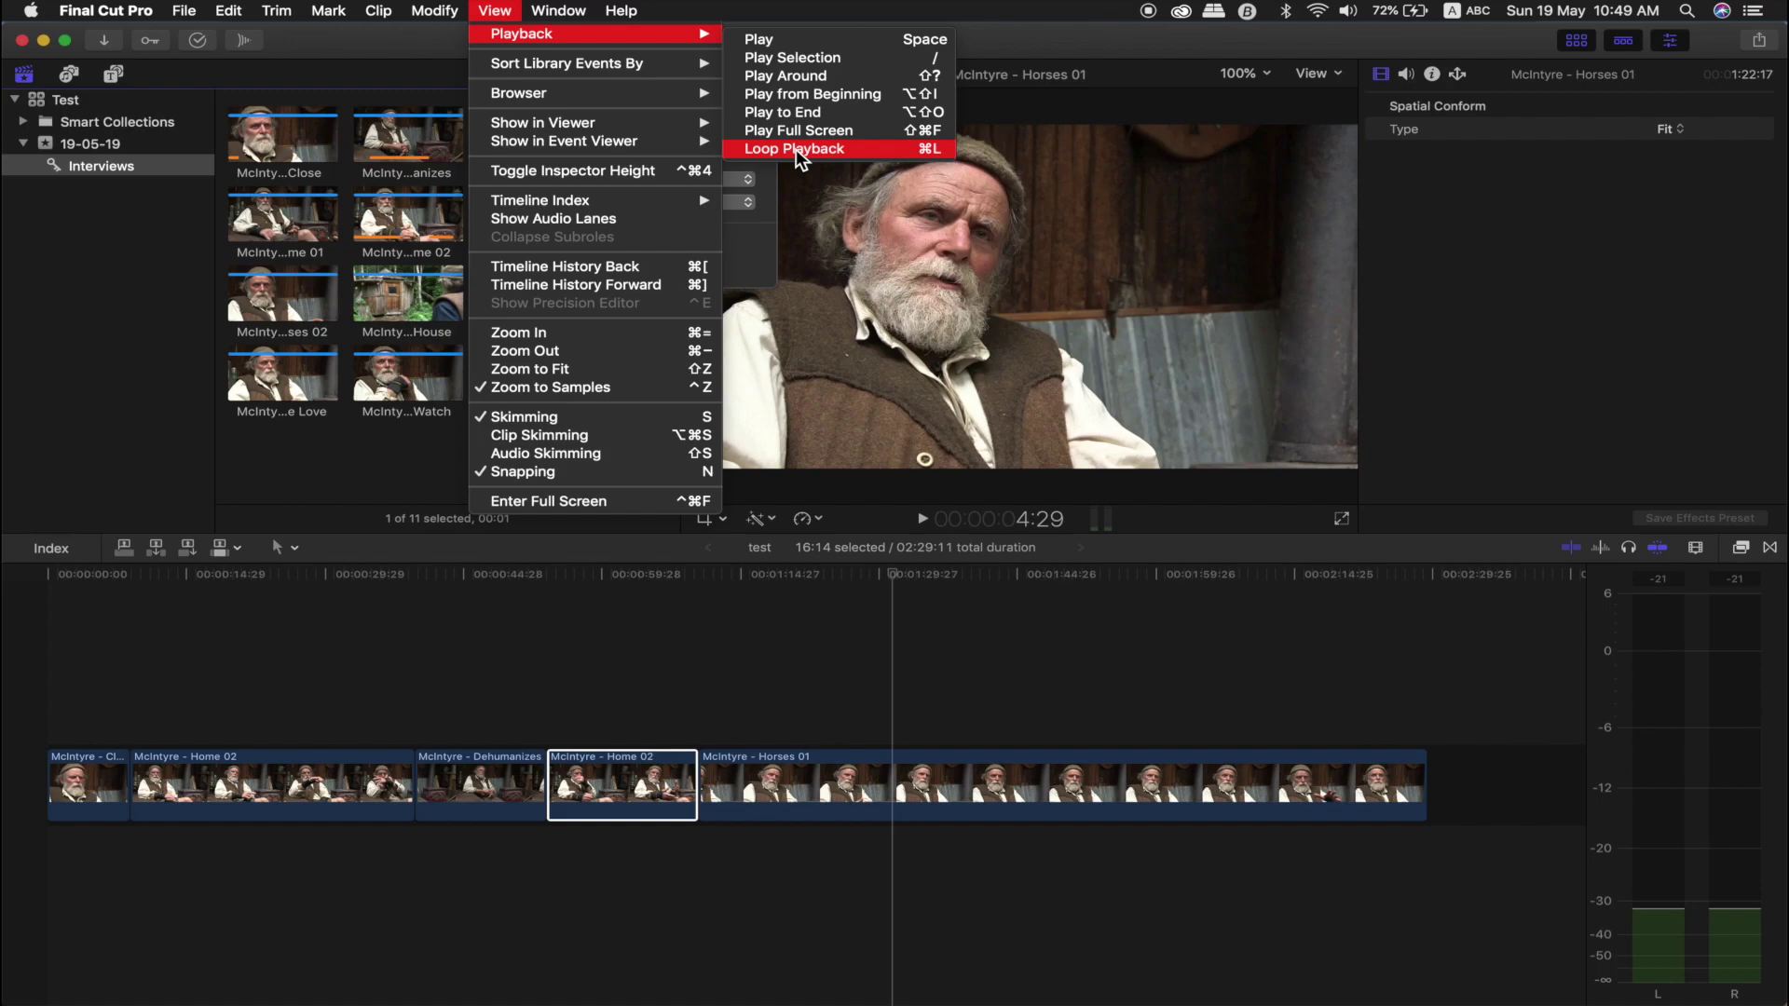
Step: Play the interview timeline and jump the playhead to about 0:44, then about 1:29
key("space")
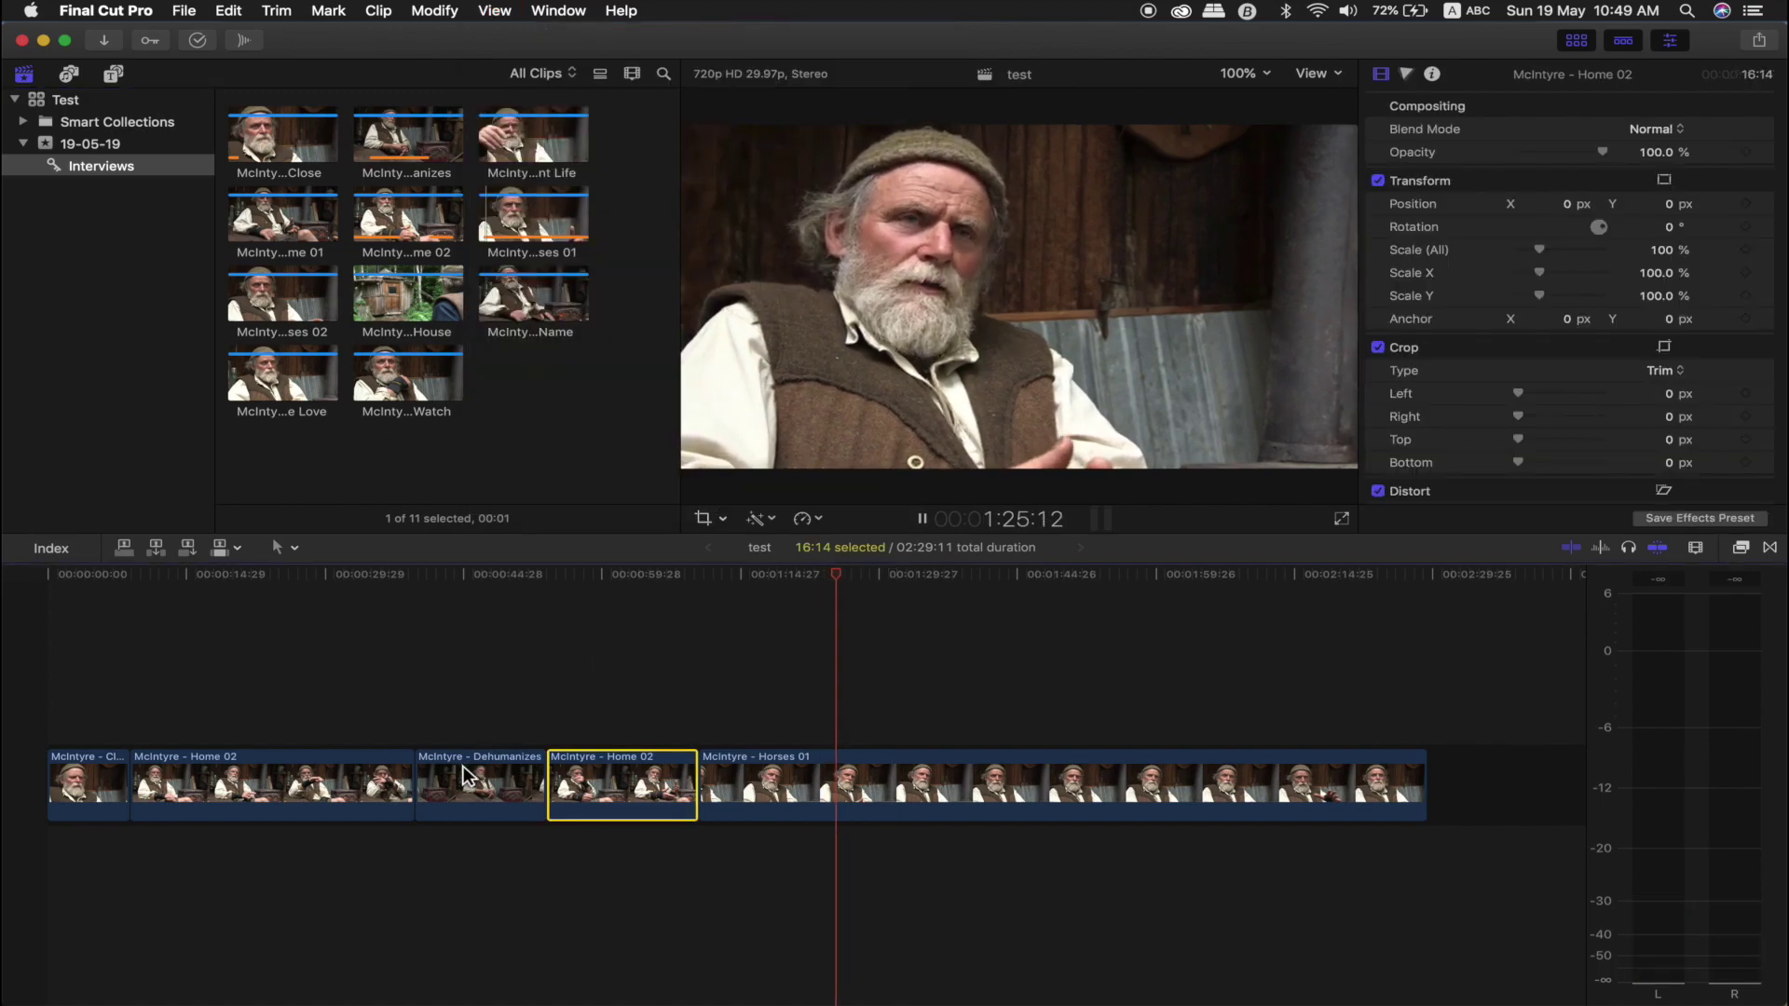
left_click(471, 577)
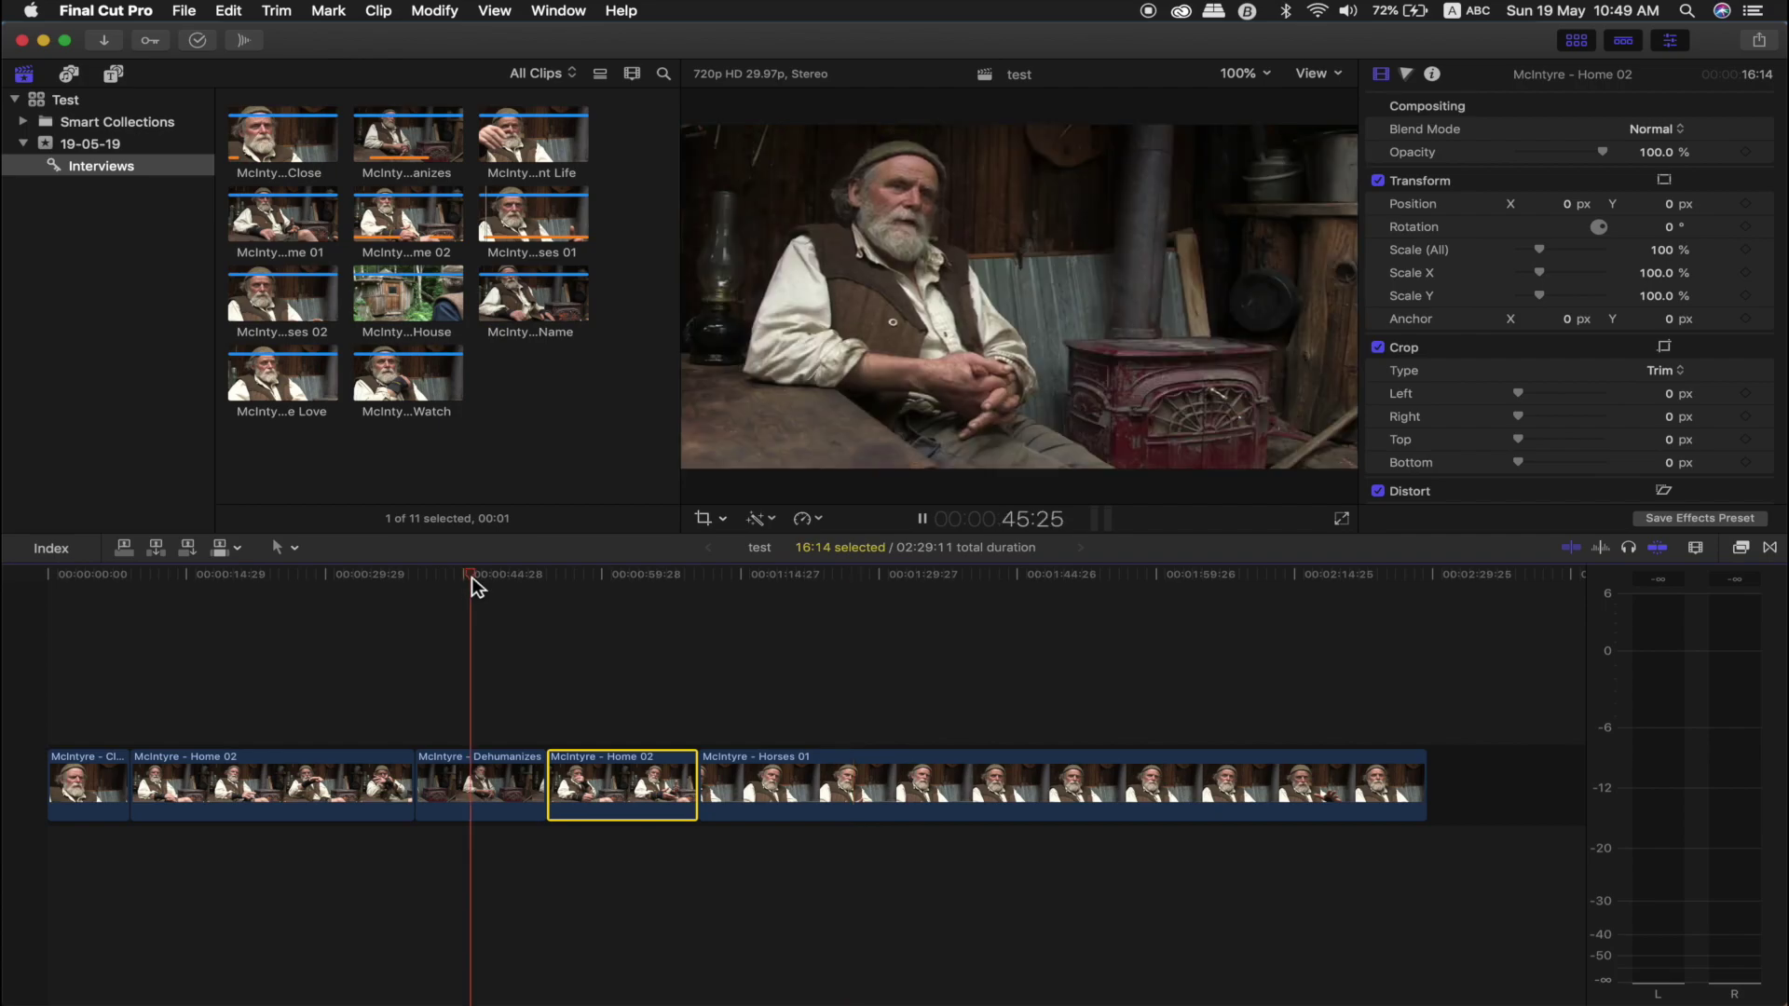
left_click(881, 572)
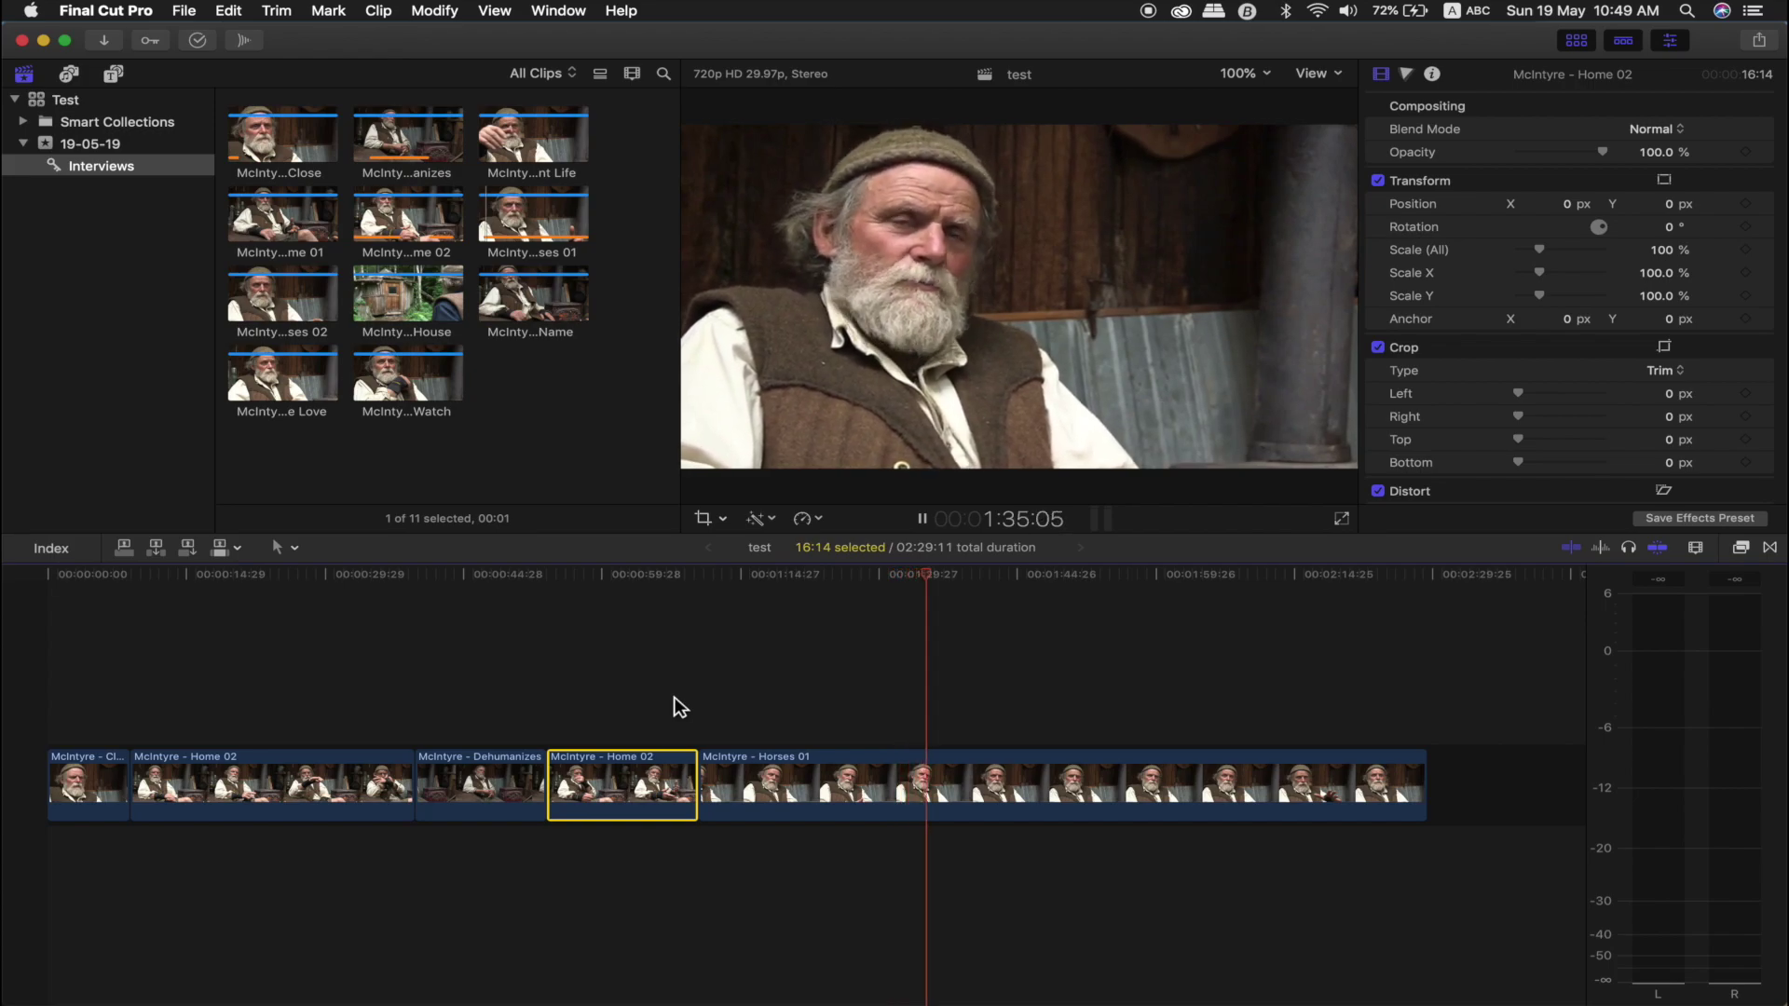
Step: Jump playback to the Dehumanizes, Horses 01 and first Home 02 clips in the timeline
left_click(477, 787)
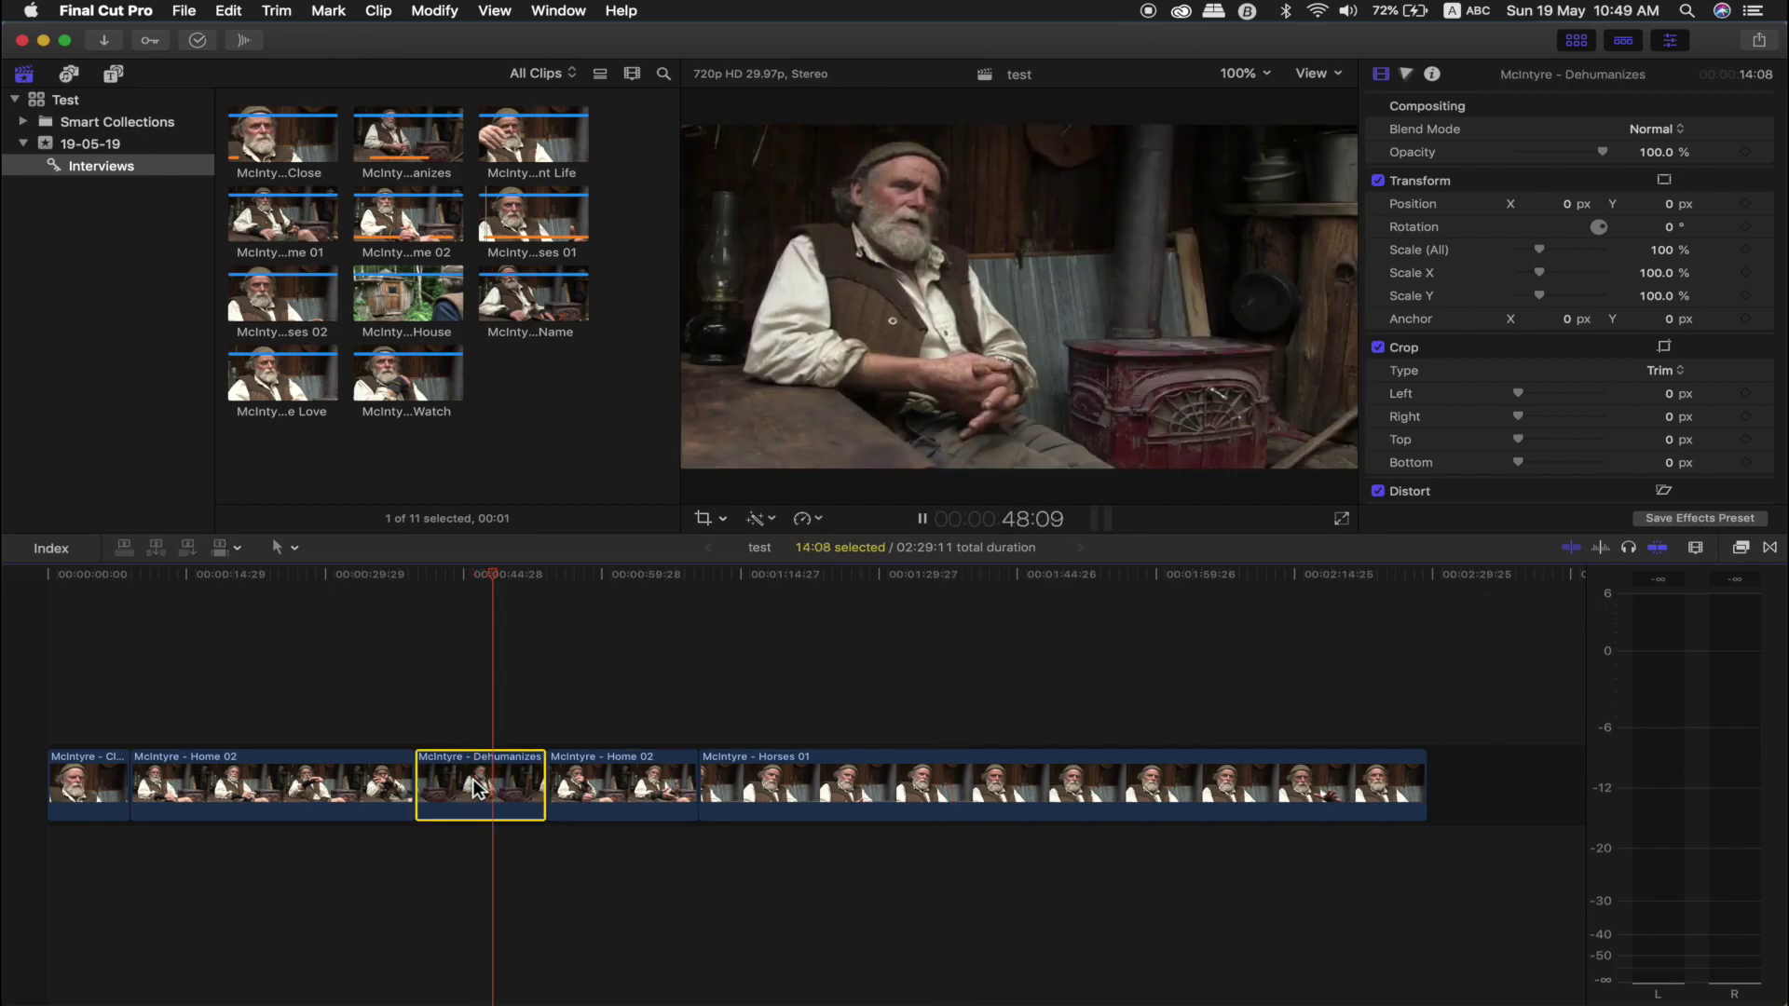
left_click(961, 790)
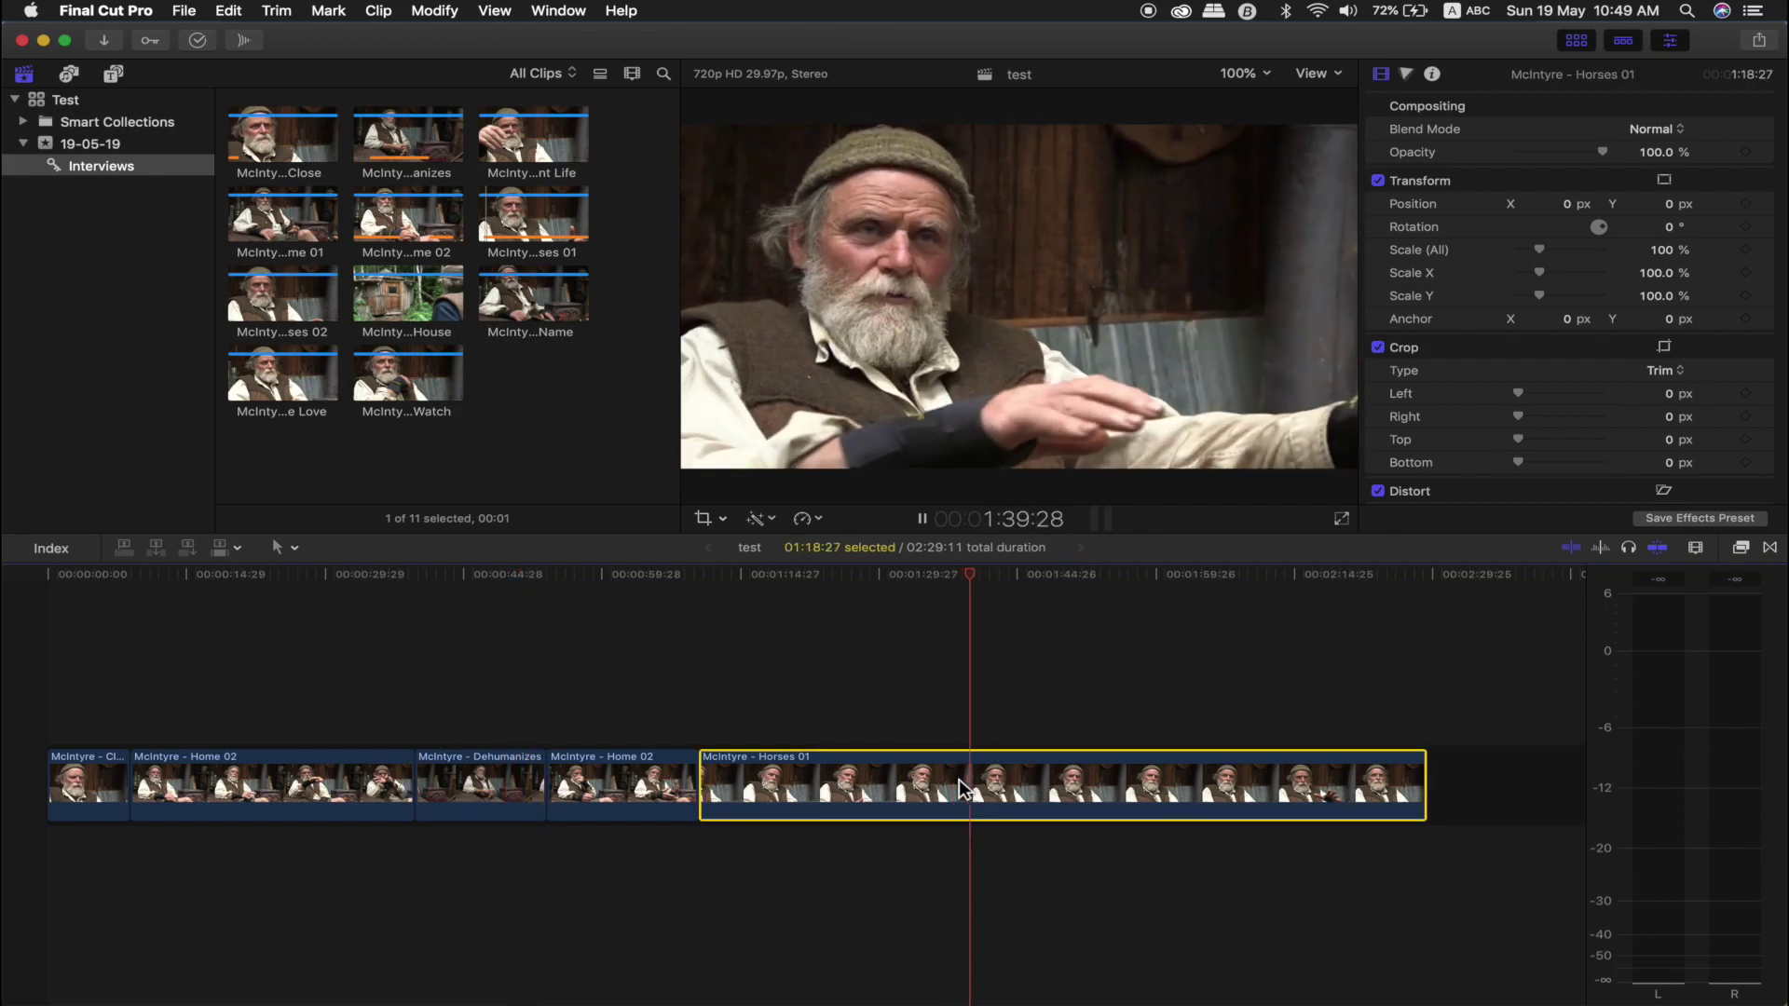
left_click(484, 809)
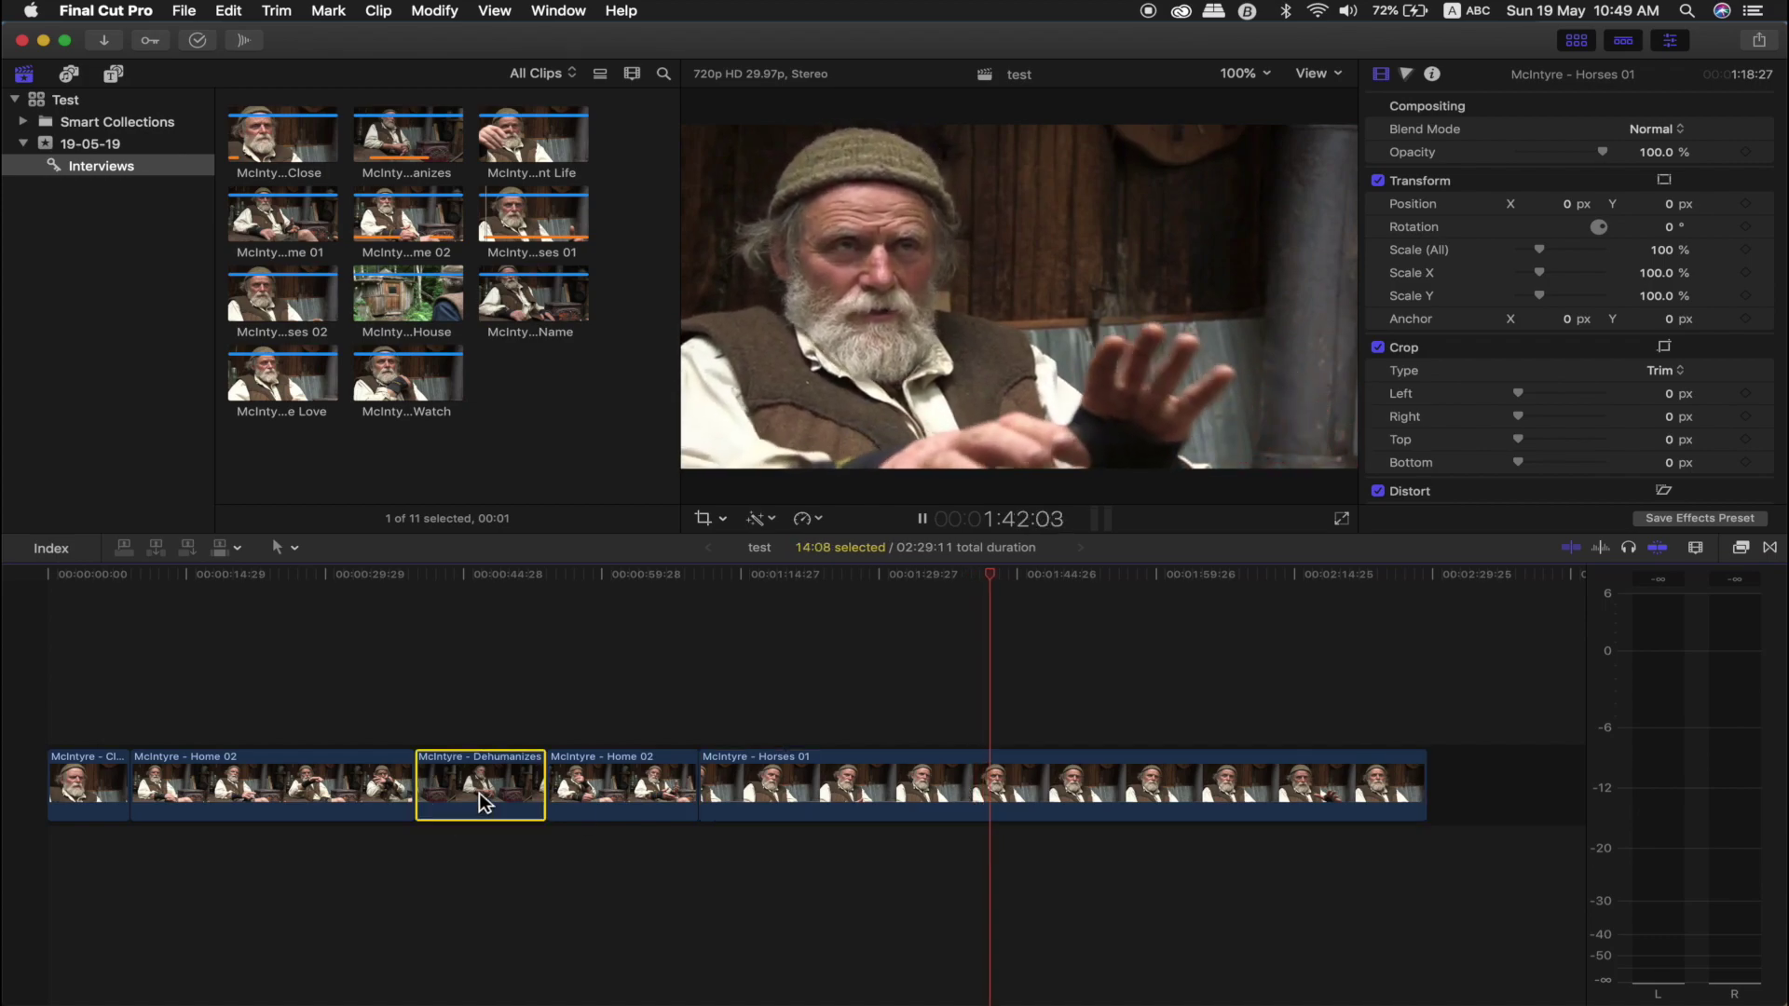
left_click(624, 792)
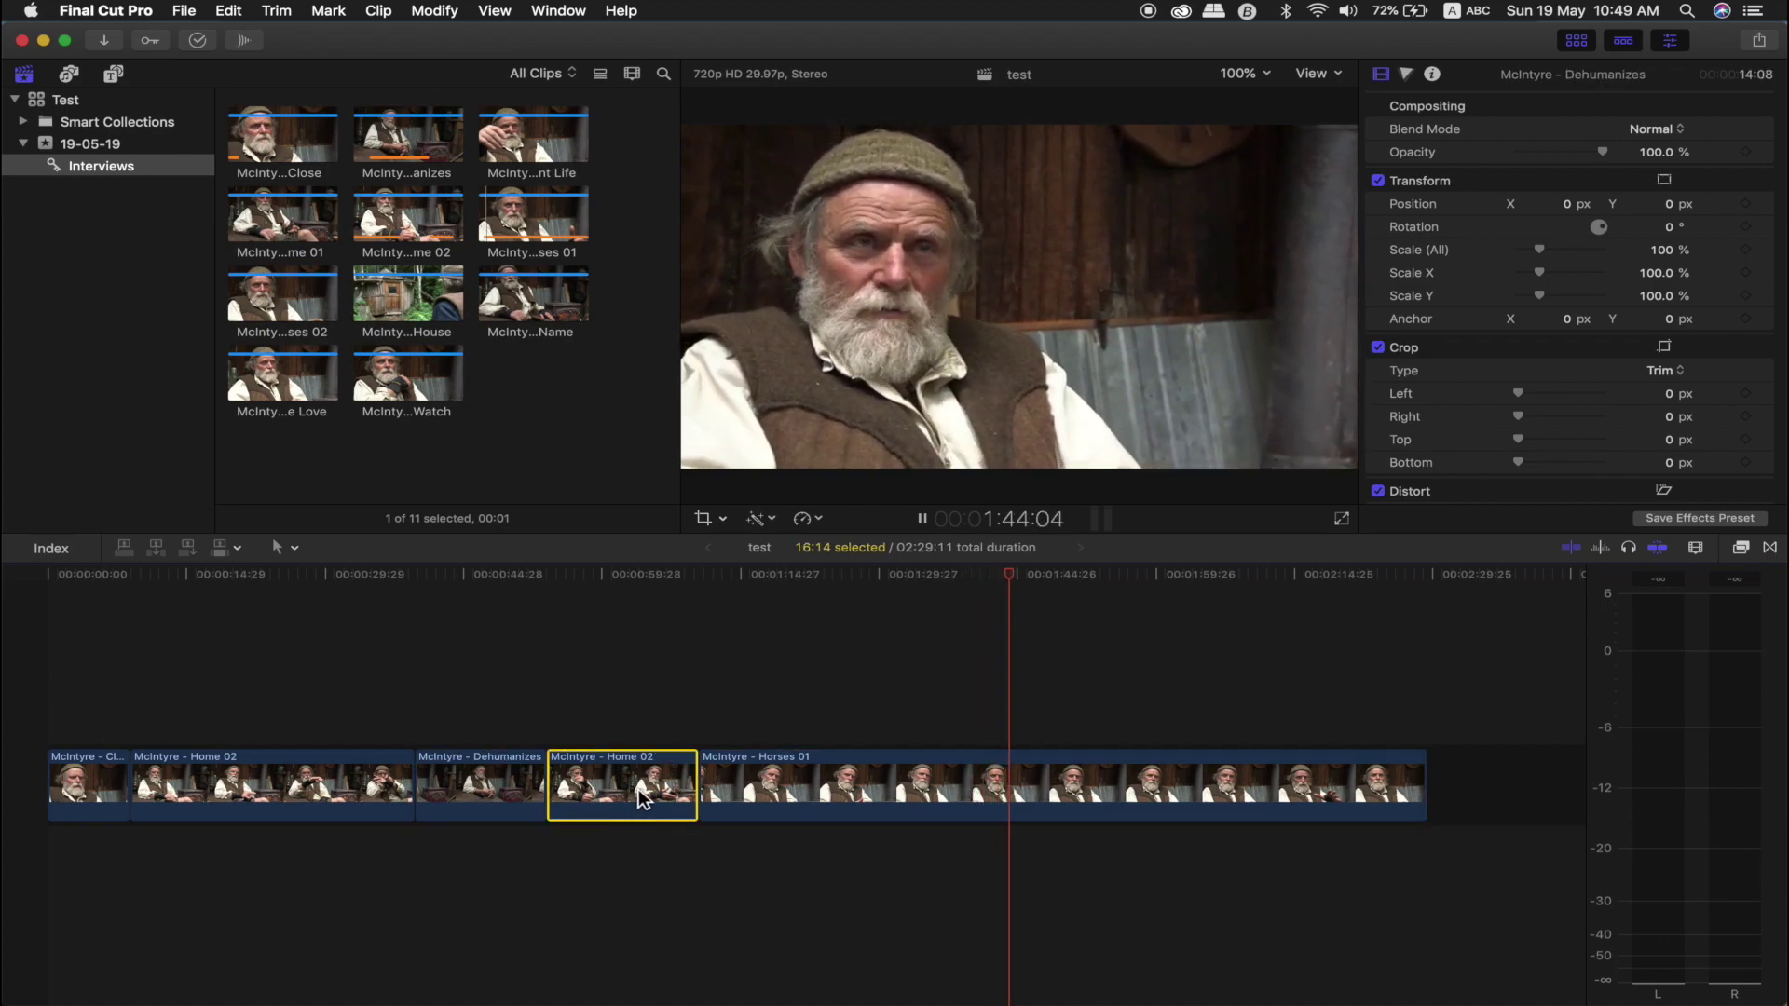
left_click(336, 798)
left_click(499, 792)
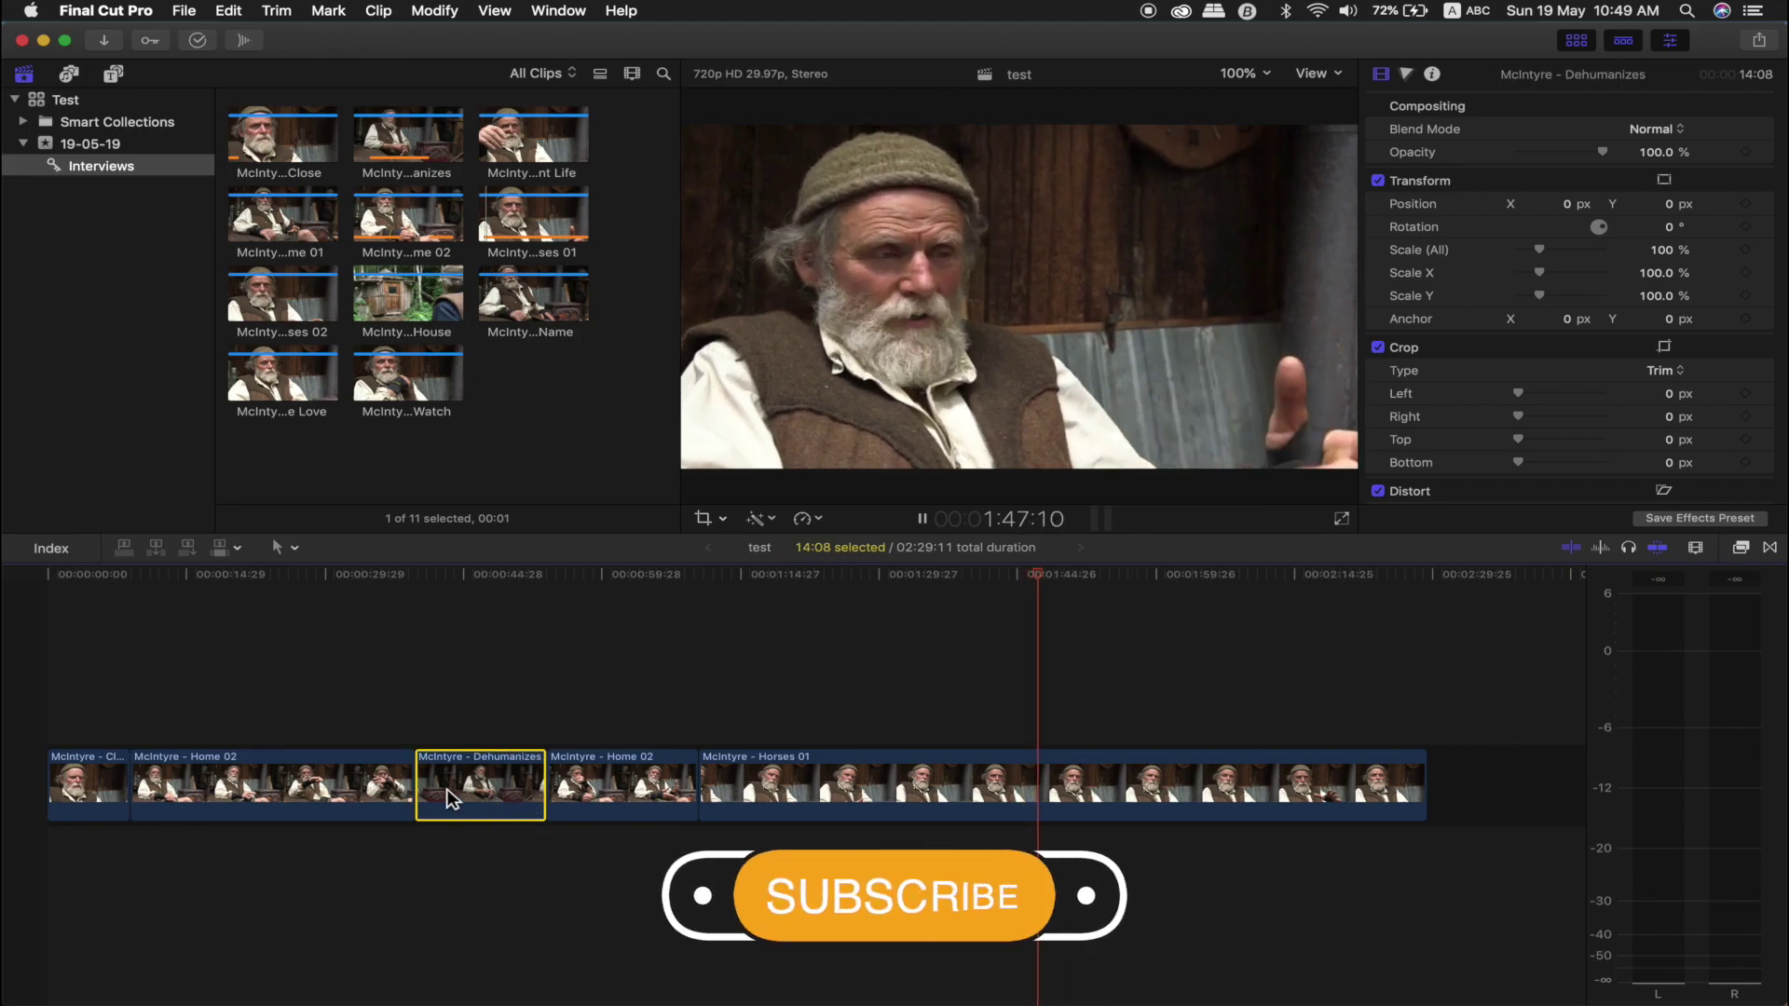
left_click(360, 800)
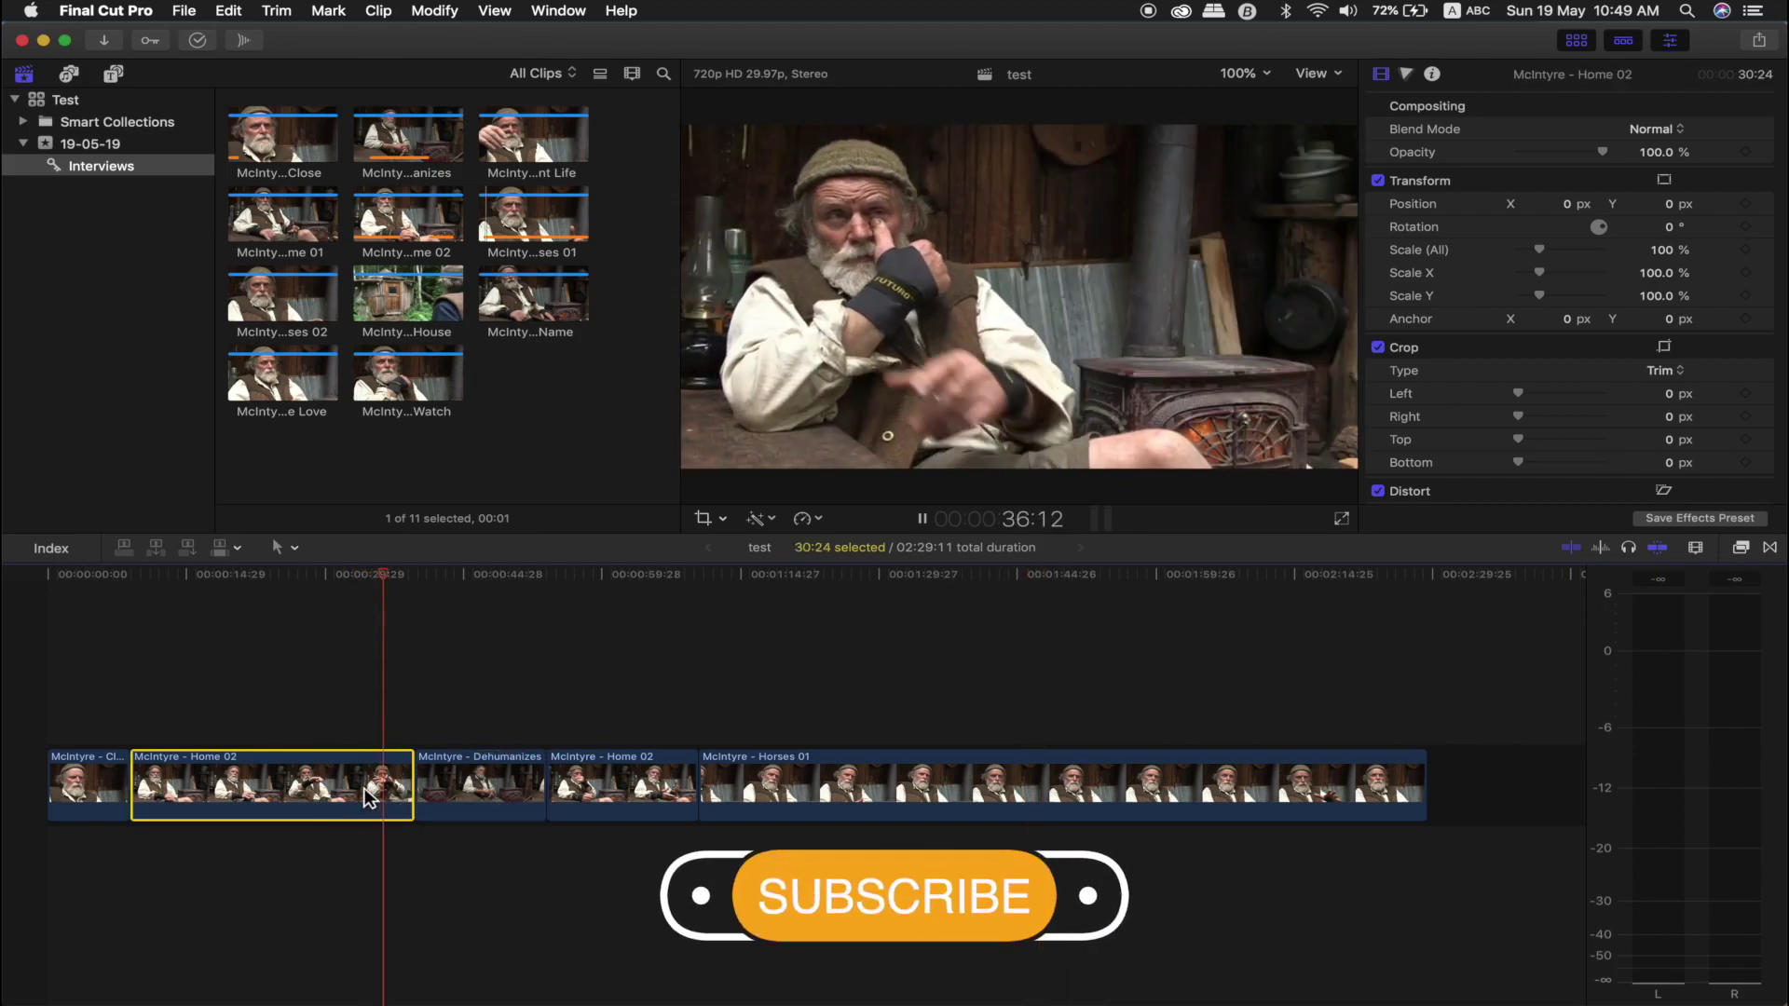
Step: Pause and resume the interview playback, briefly play it backward, then stop
key("space")
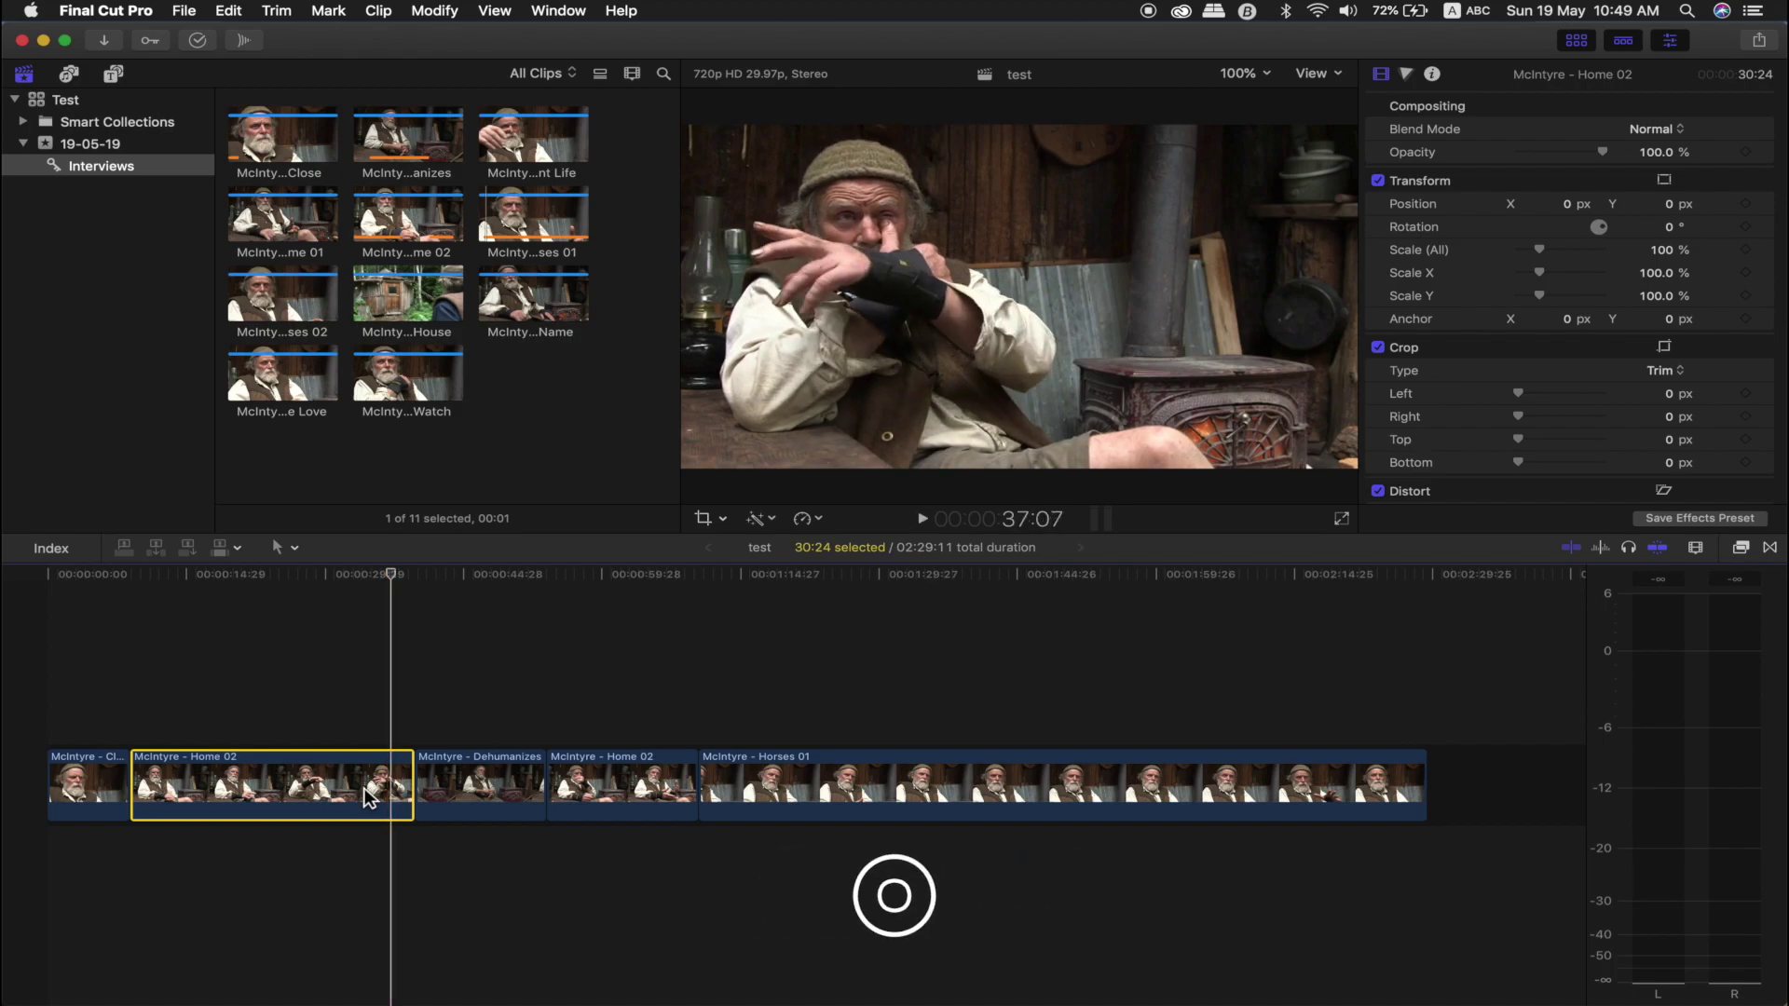
key("space")
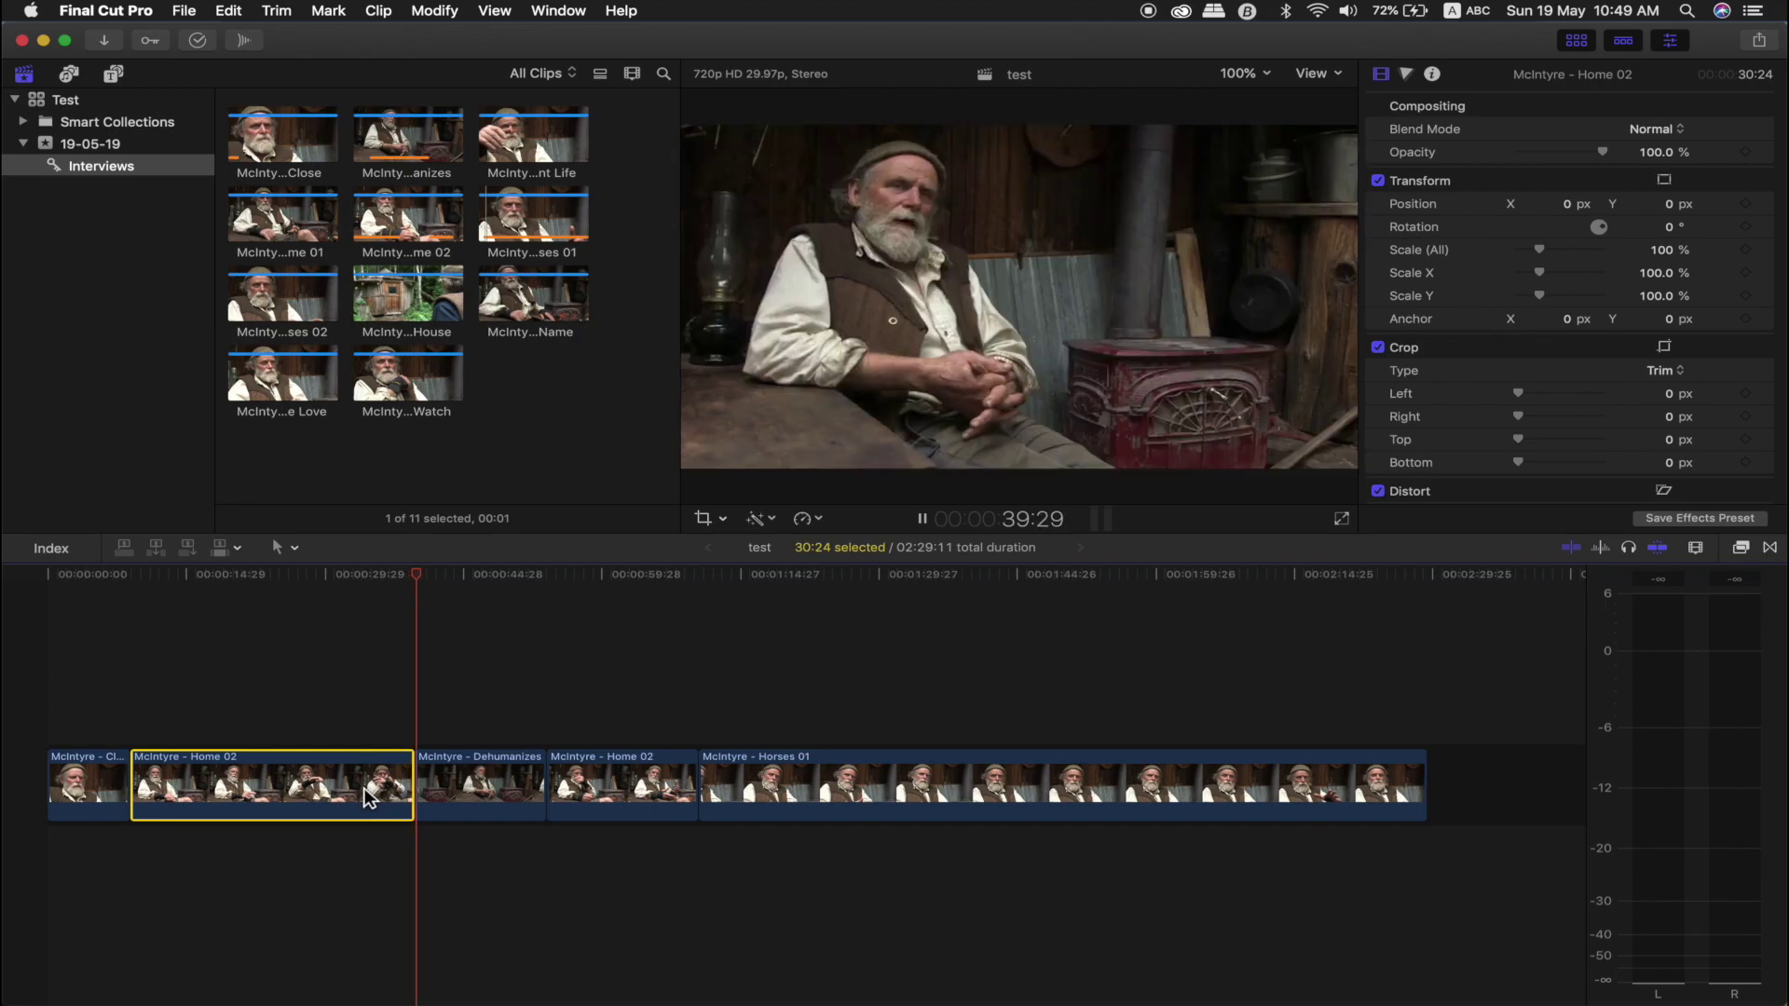
key("space")
key("j")
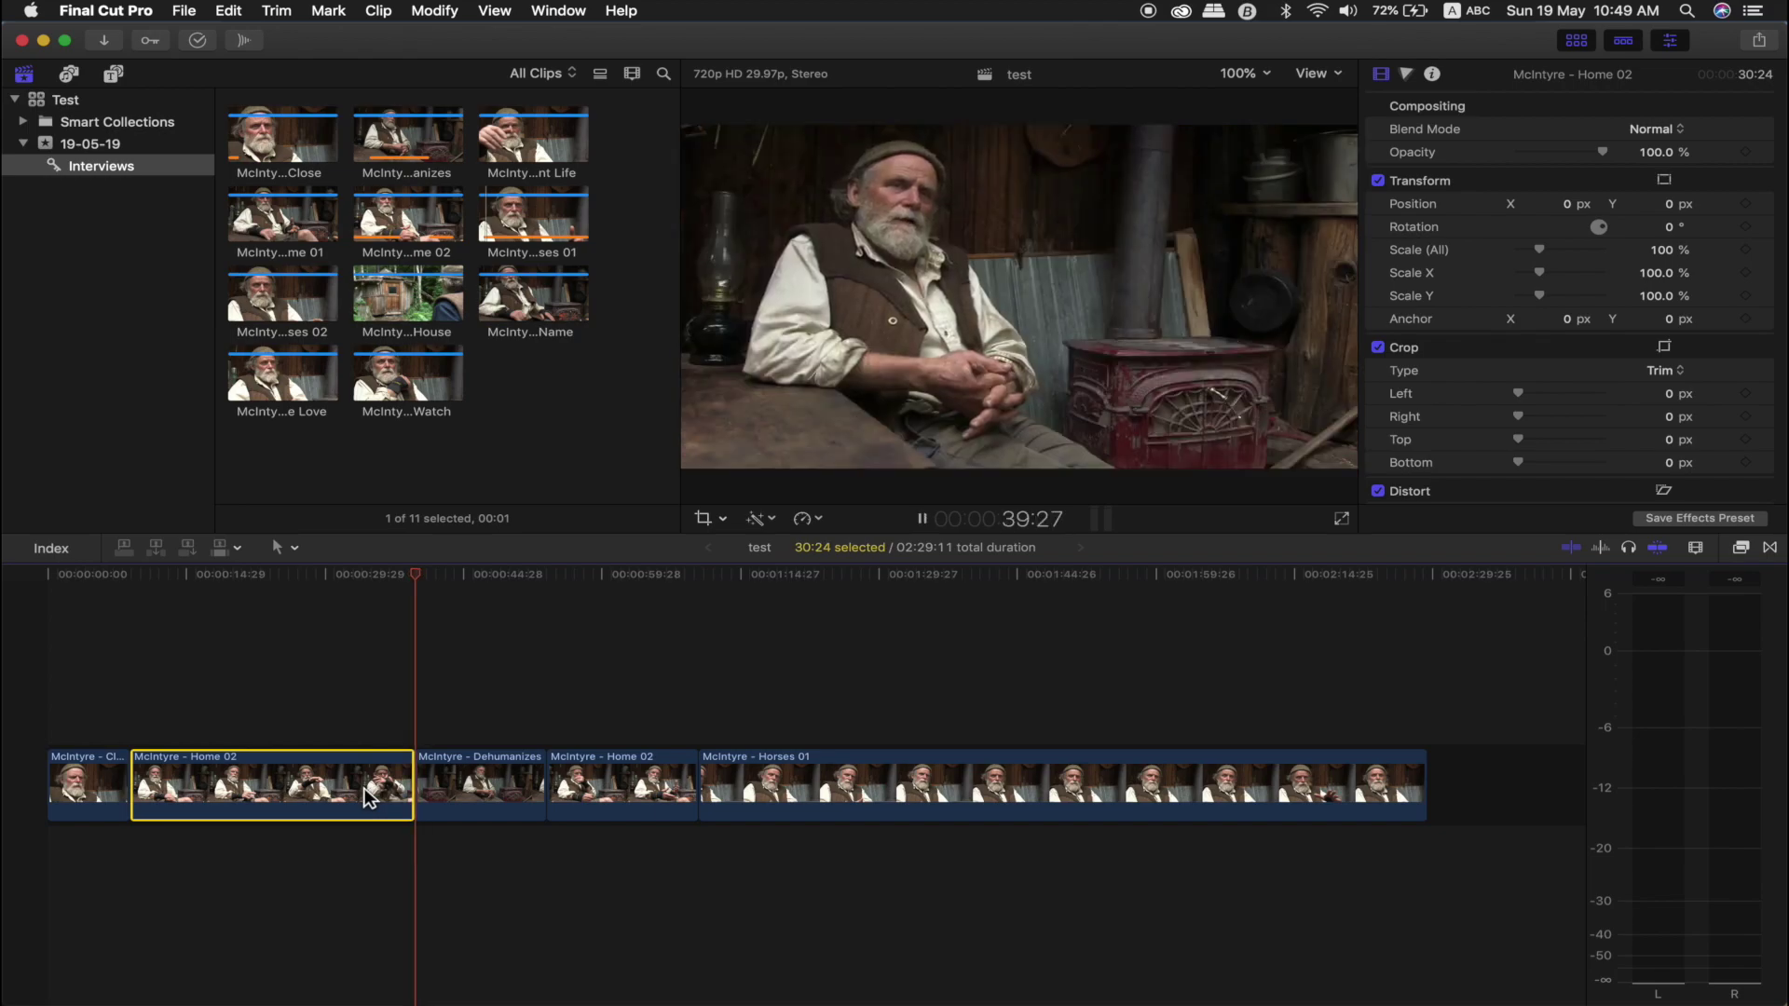
key("space")
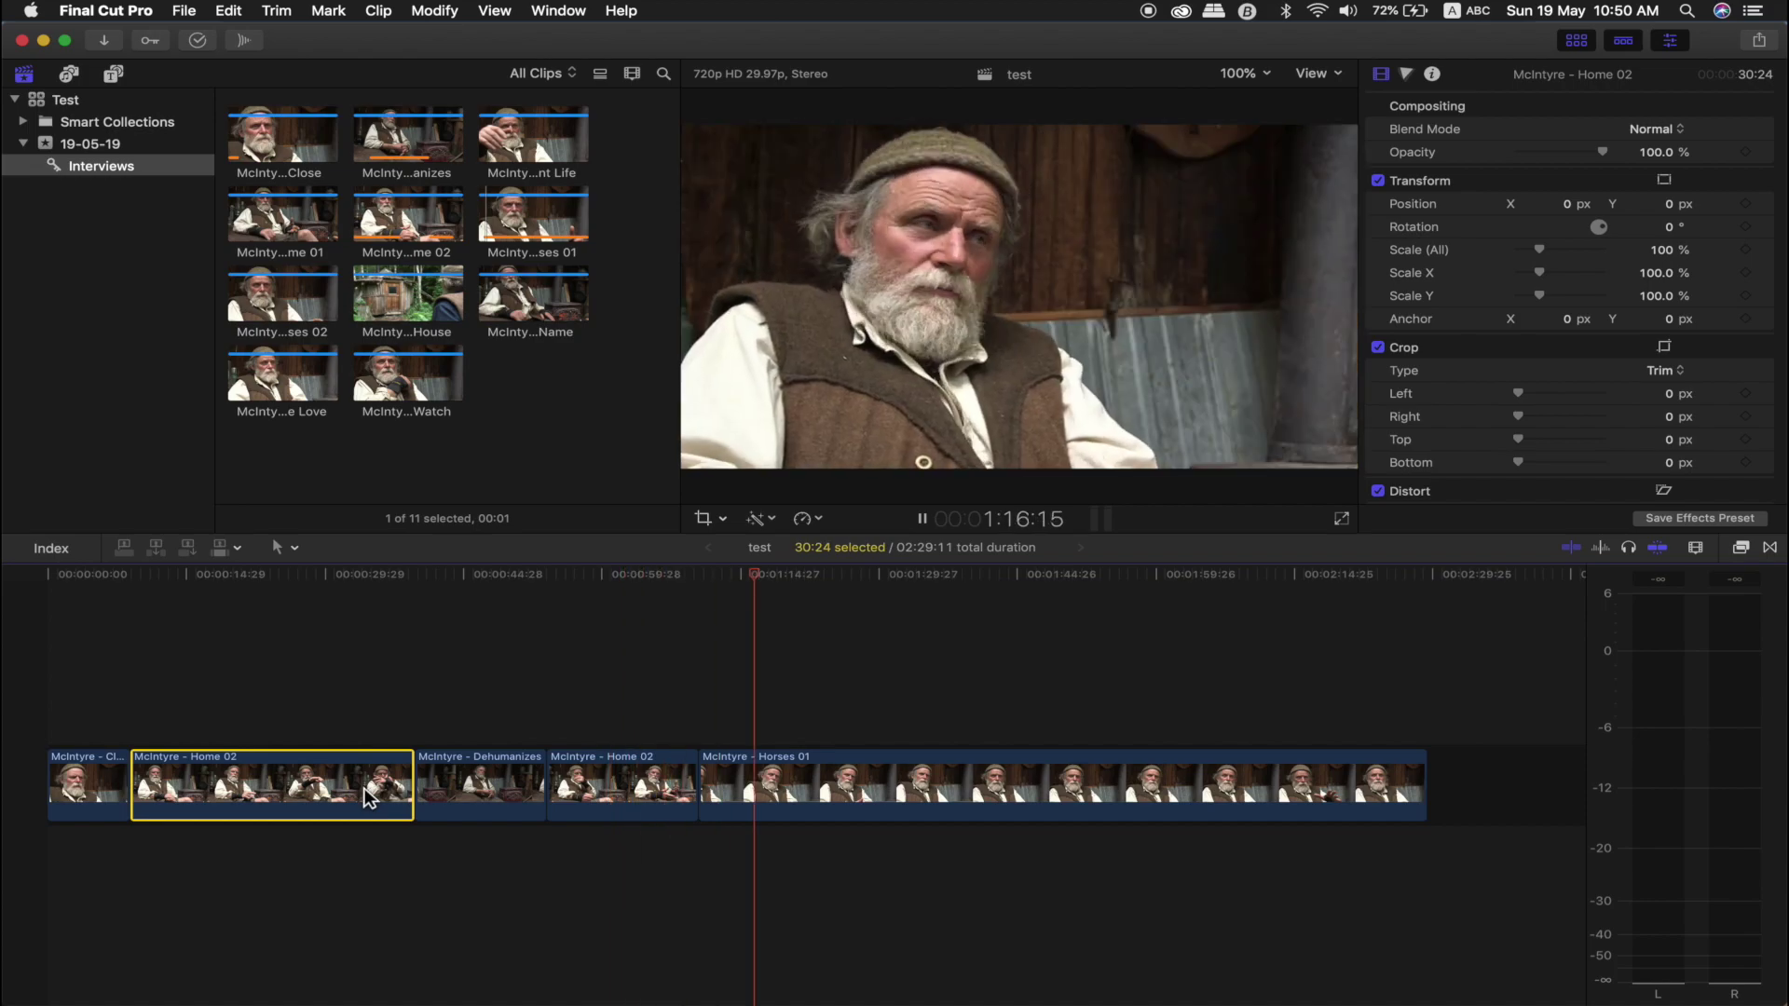
key("space")
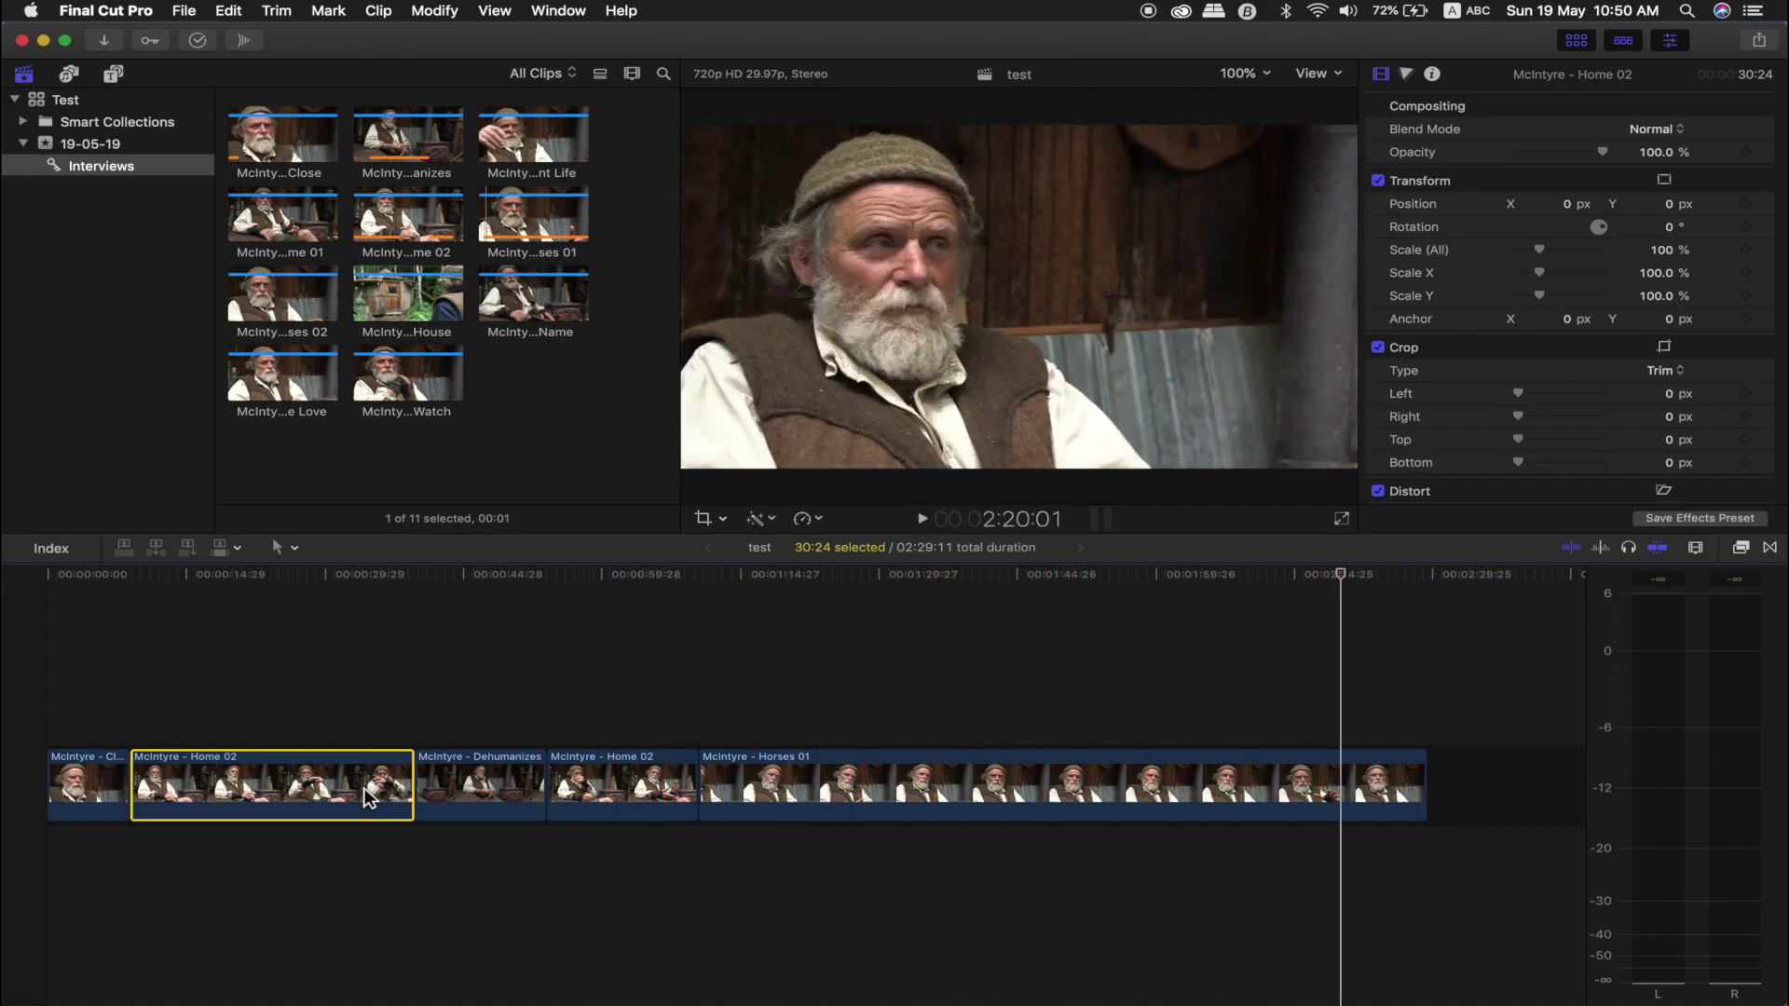
Step: Rewind the timeline from 2:20:01 at progressively faster reverse speeds
key("j")
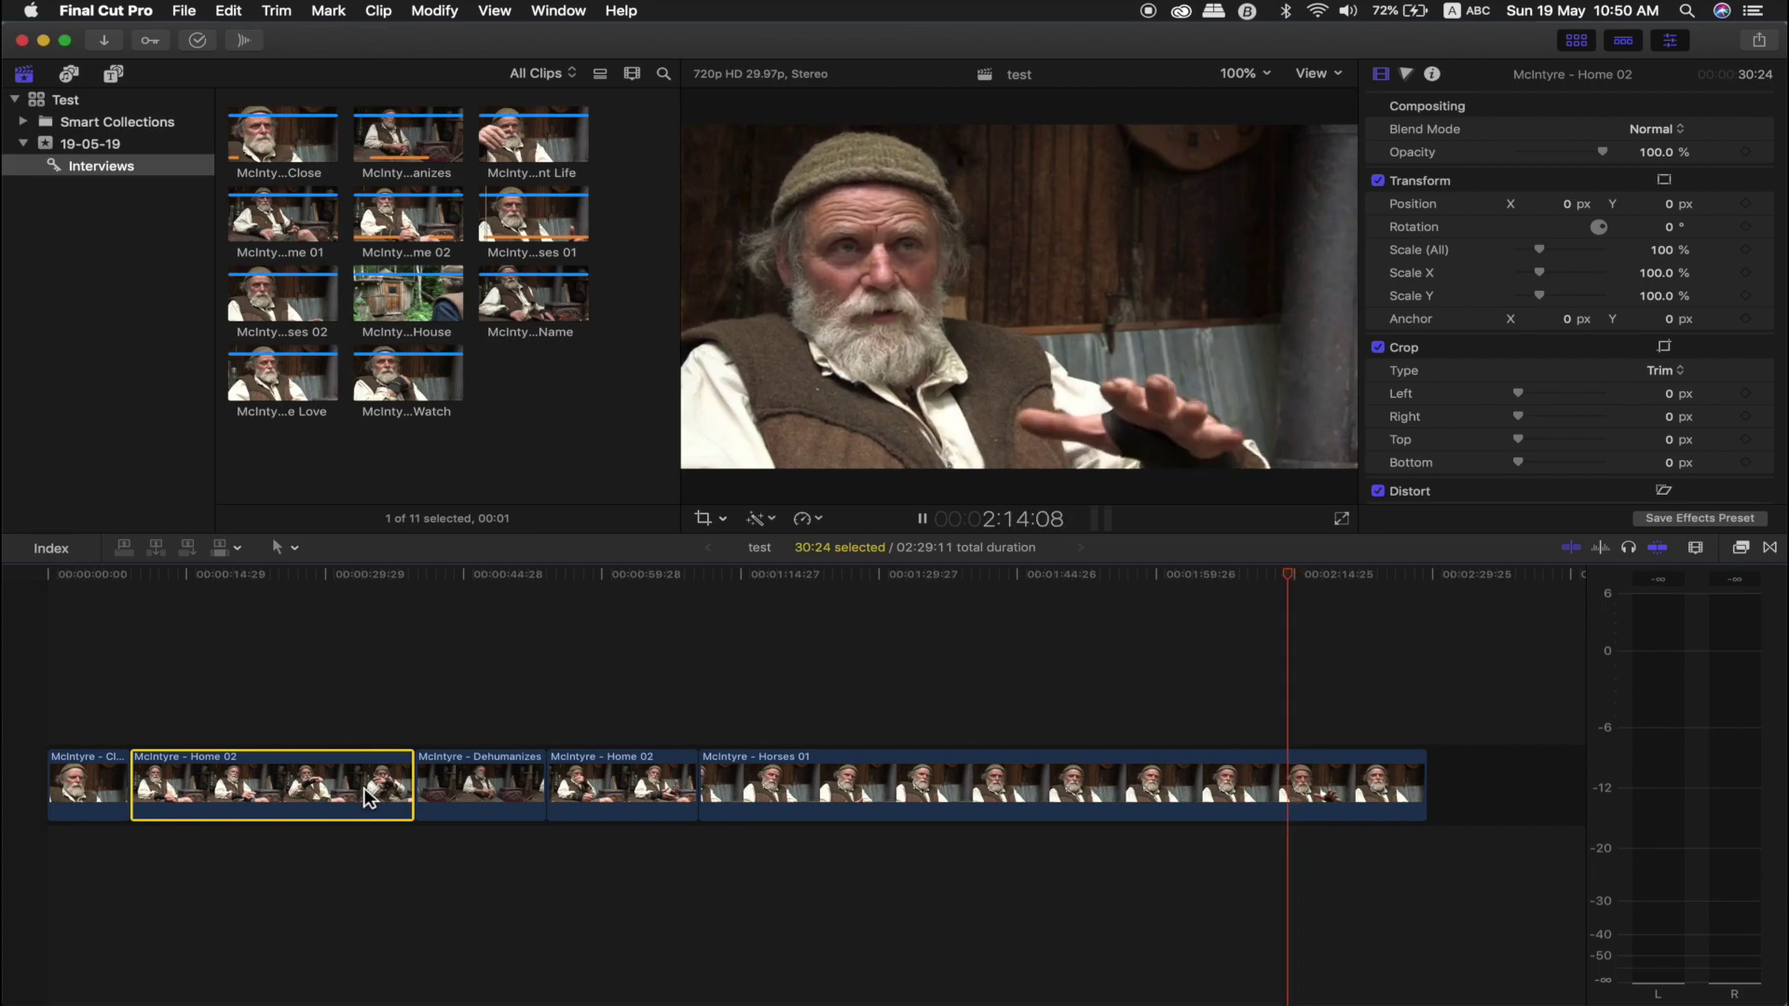
key("j")
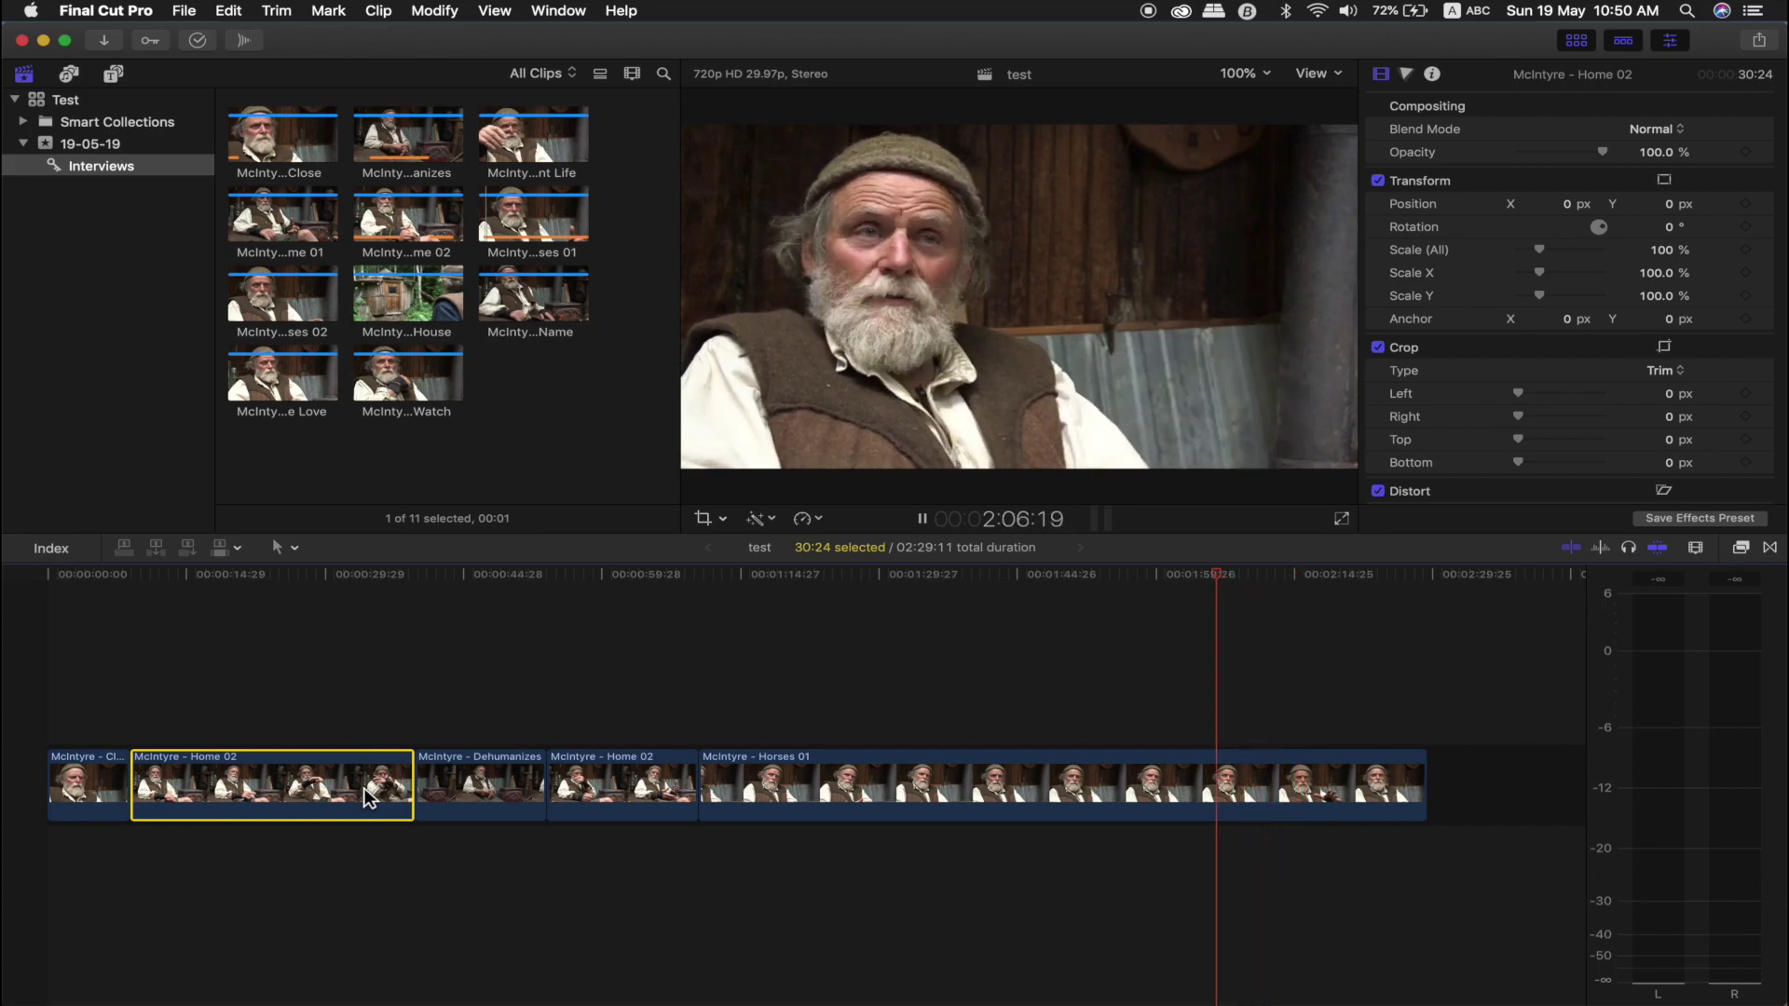
key("j")
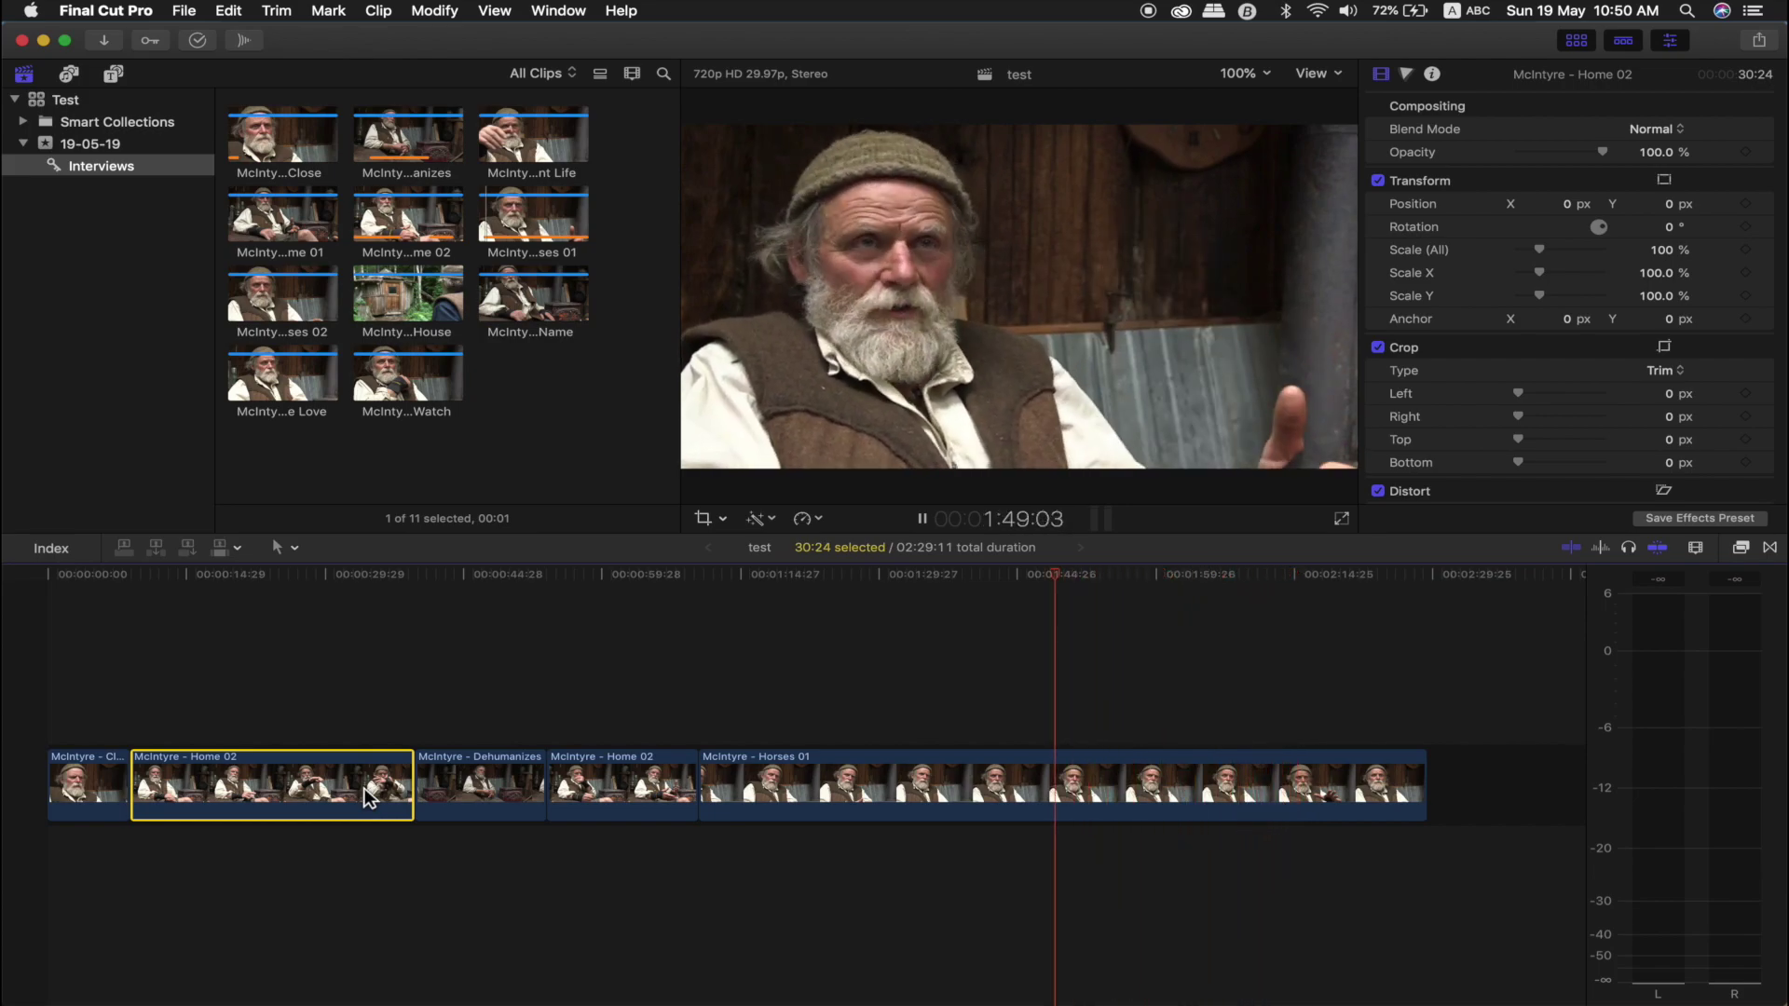
key("j")
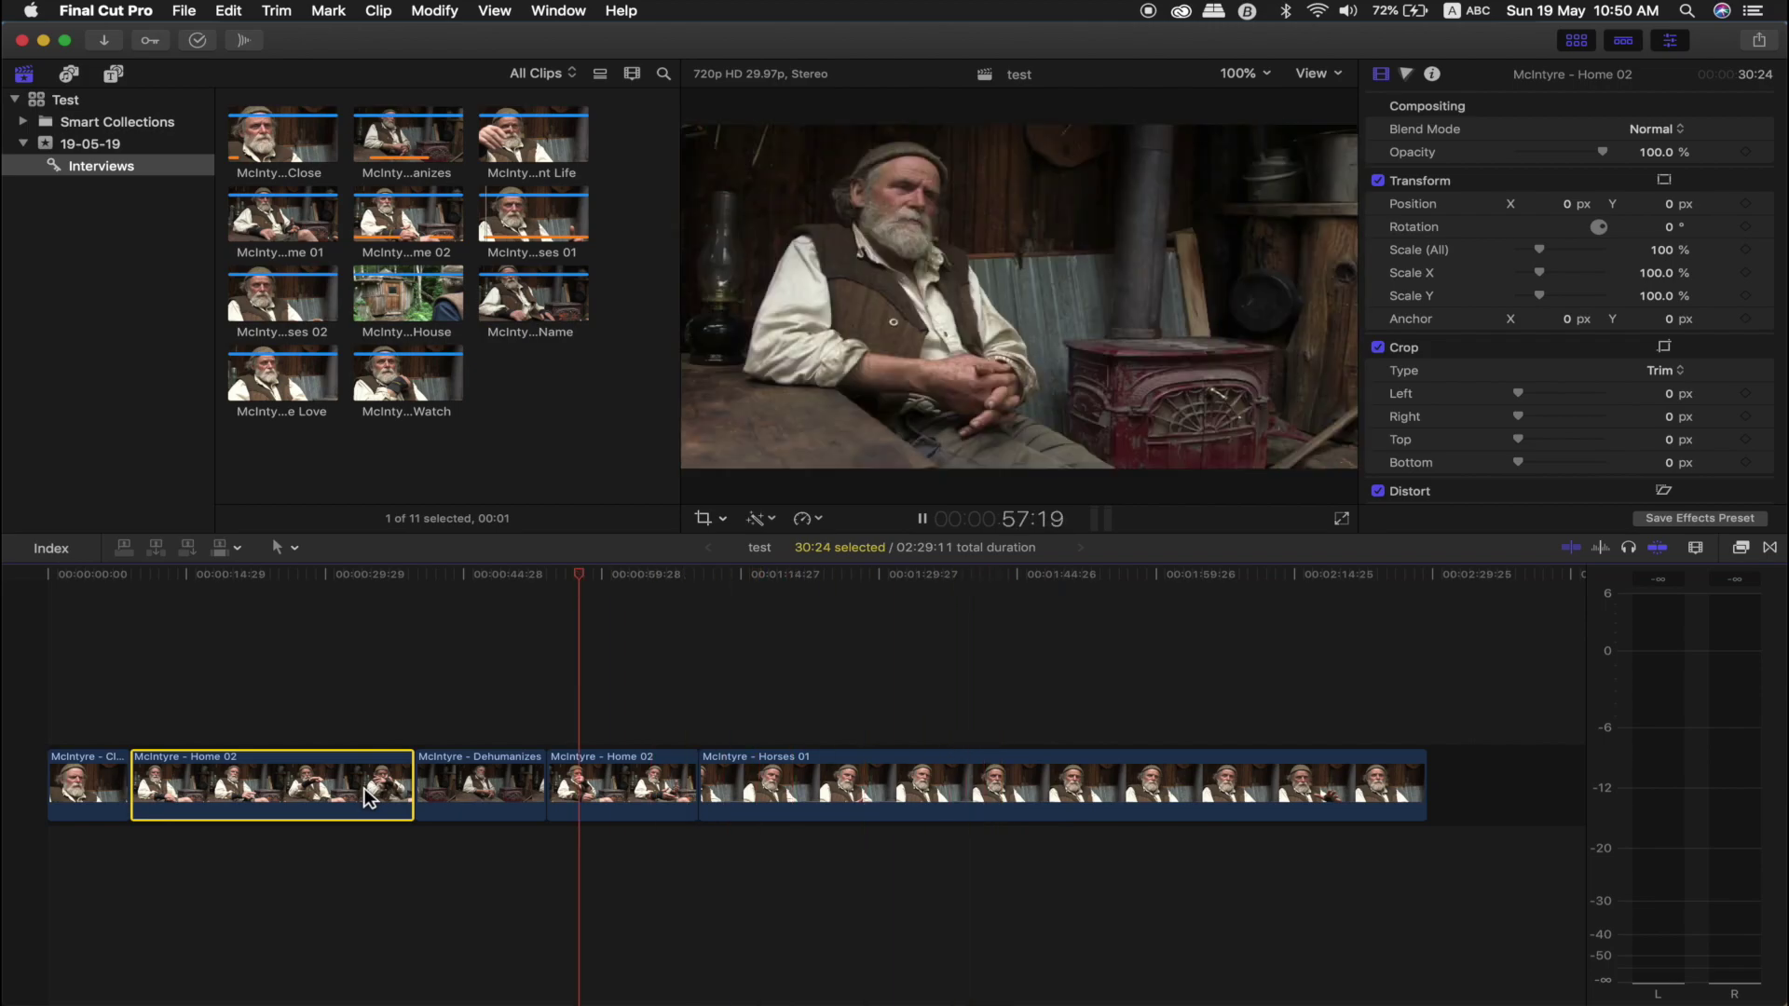
Step: Stop the fast rewind and step back a few frames in the Home 02 clip
key("k")
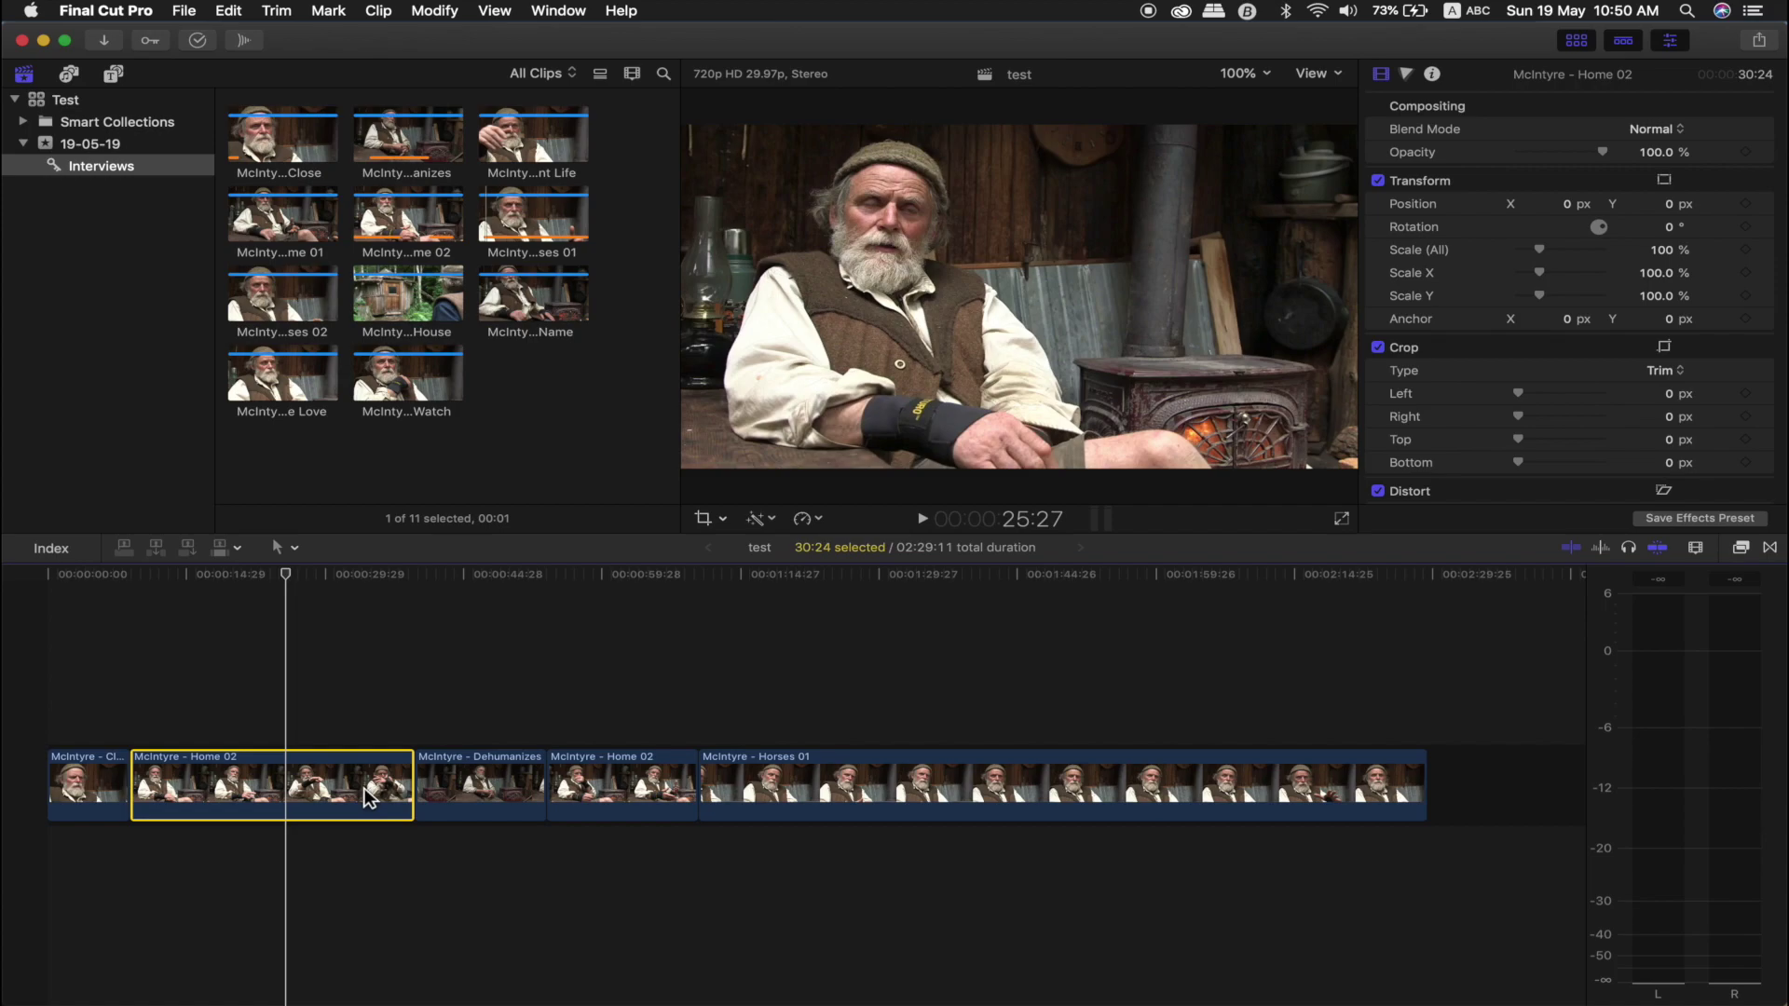
key("Left")
key("Left")
key("Left")
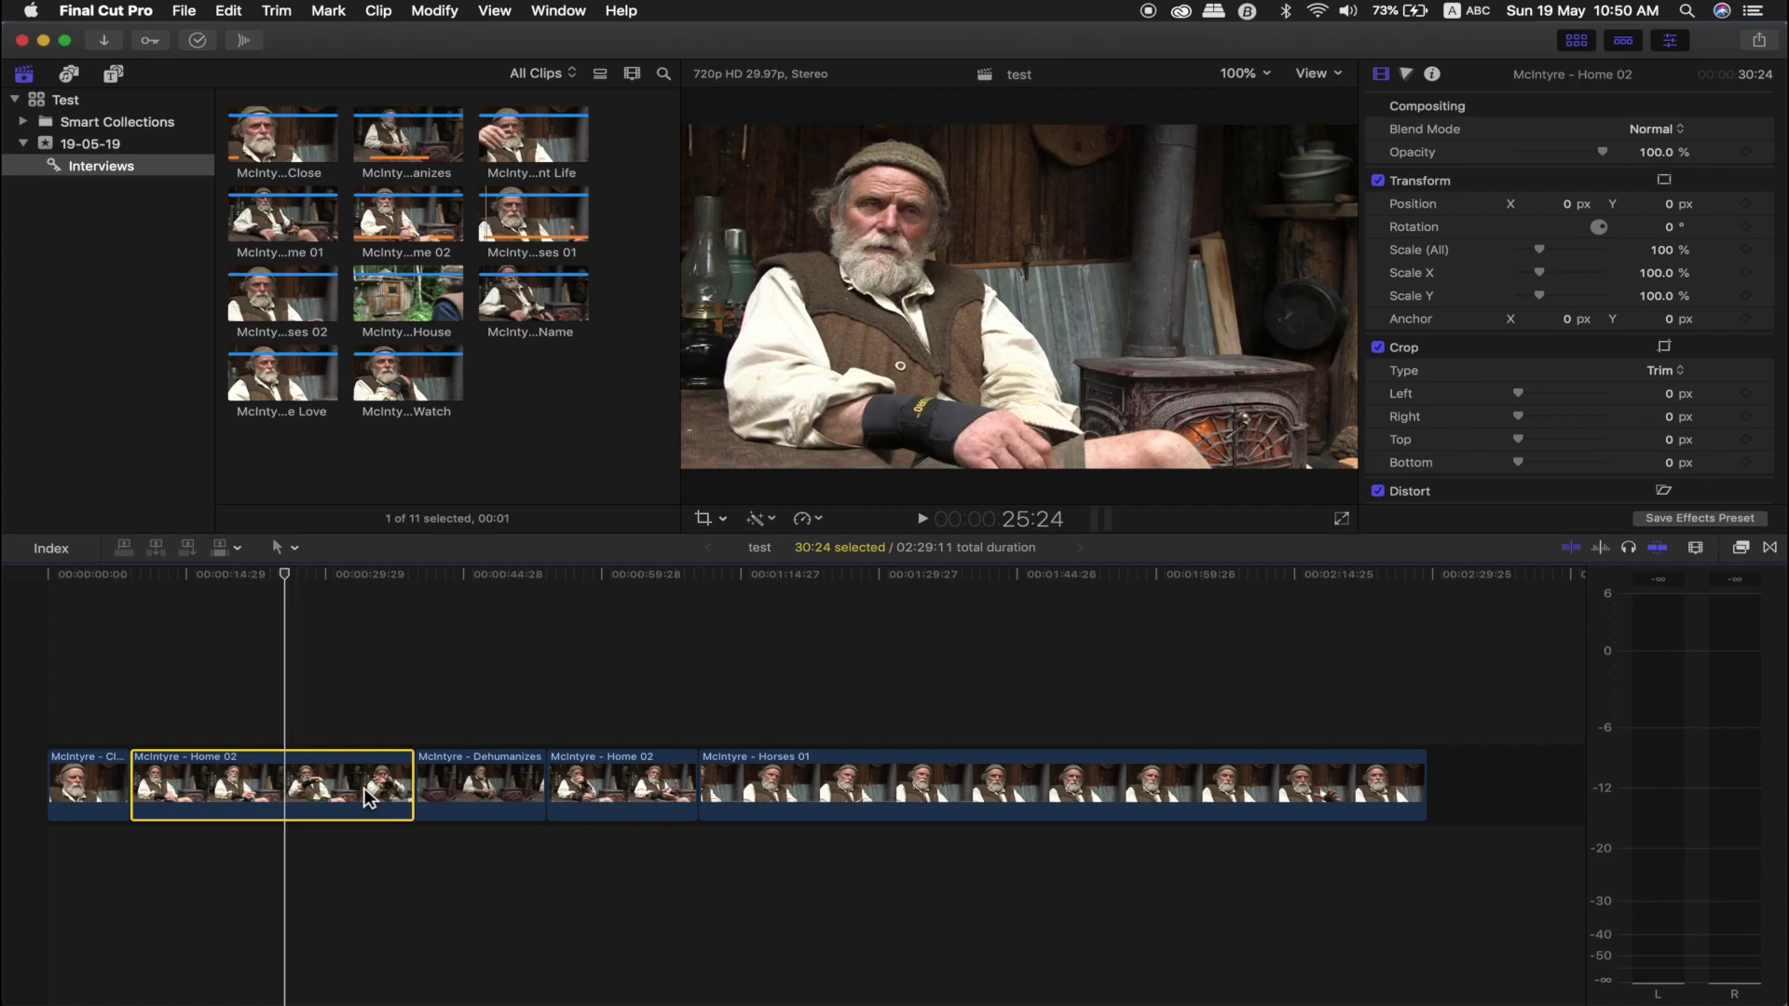
key("Left")
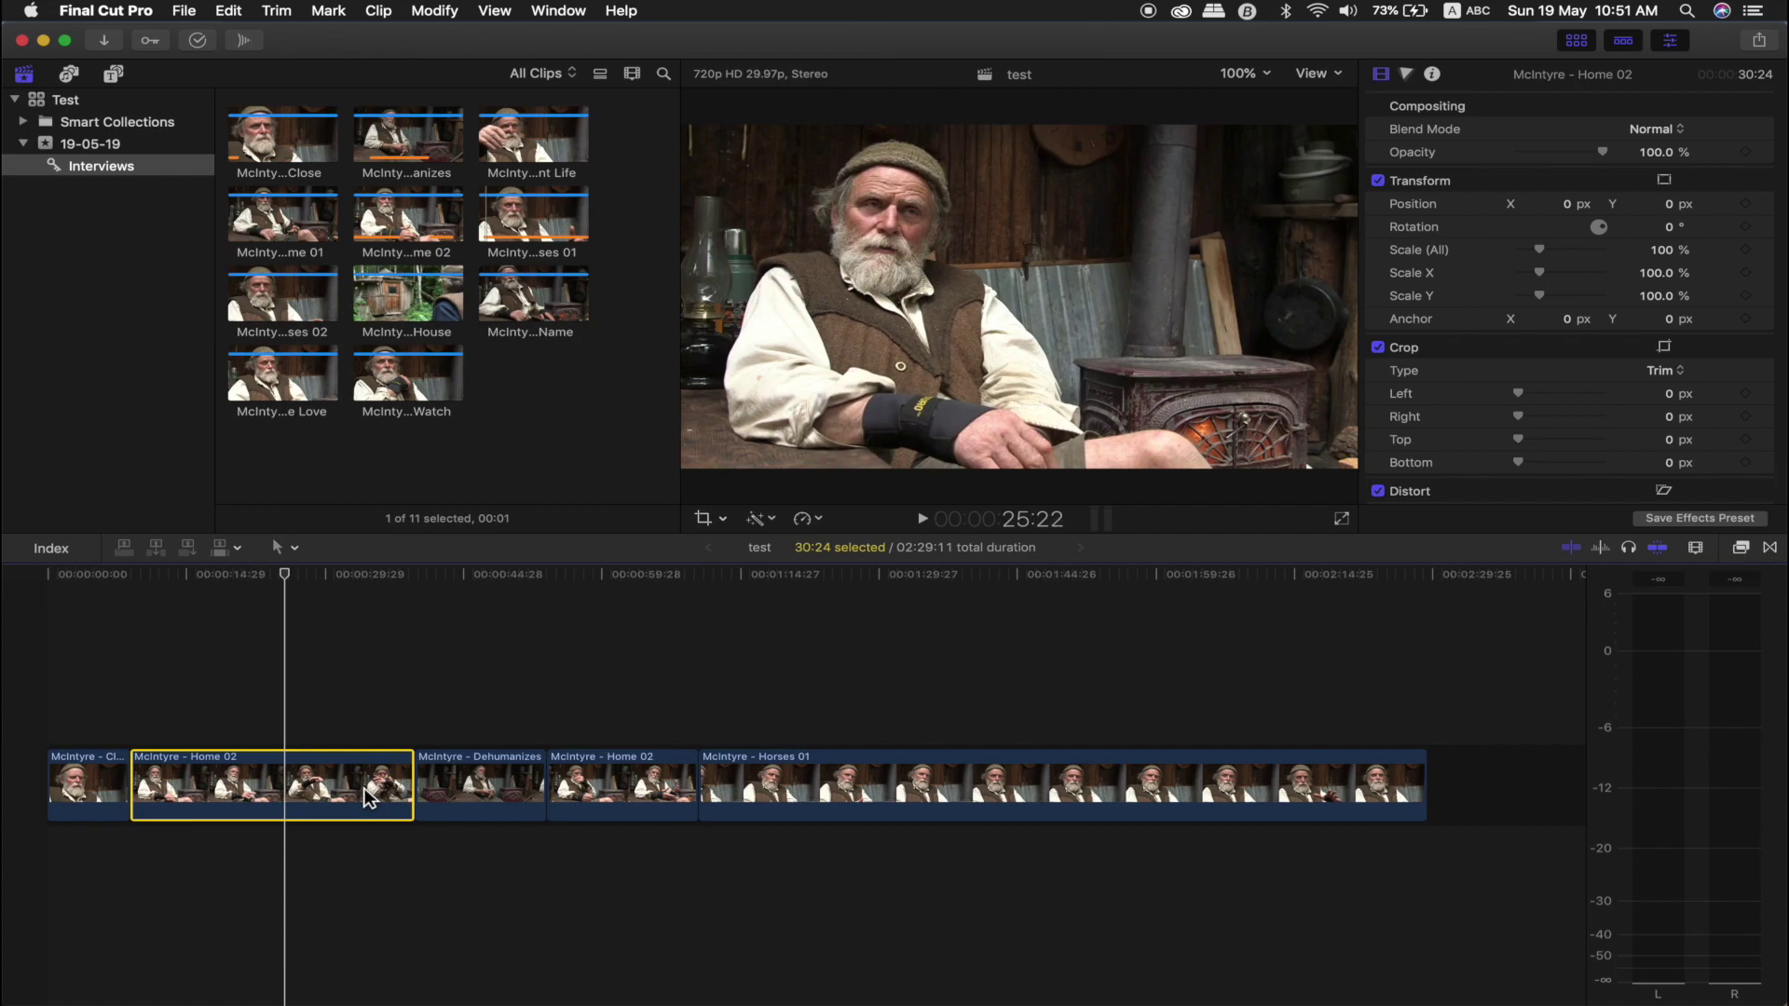
Step: Play the Home 02 clip forward, stop it, then play it backward
key("space")
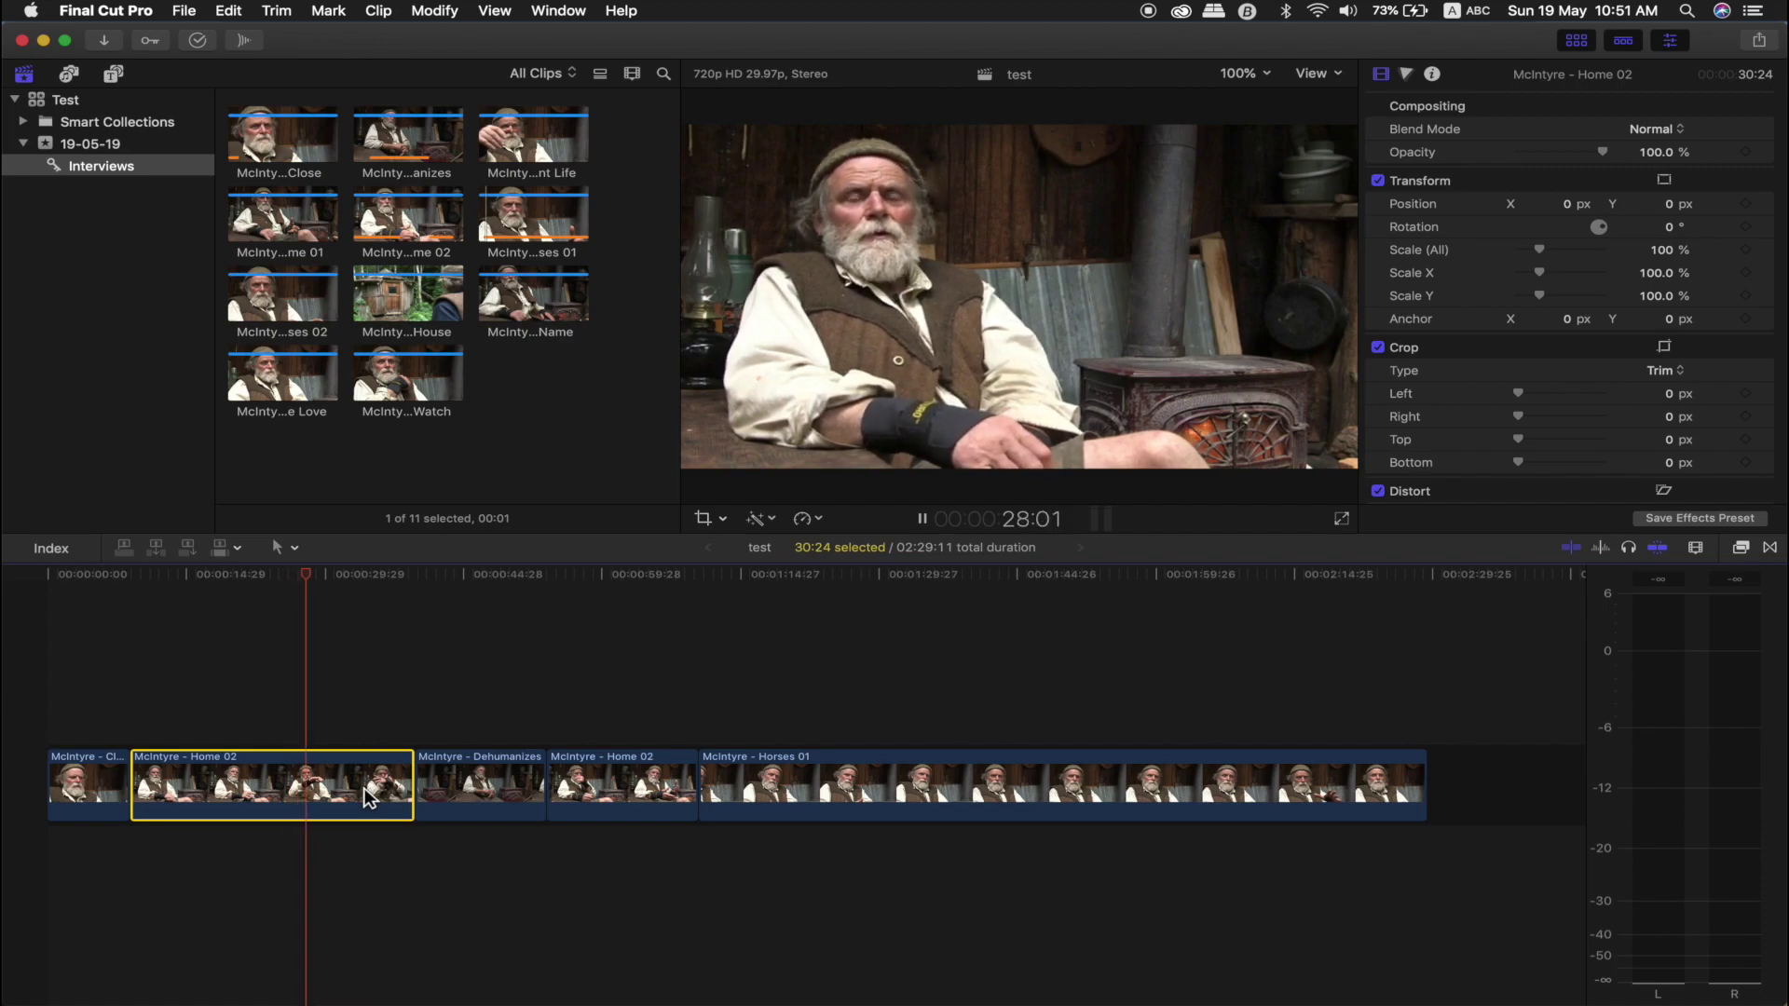
key("space")
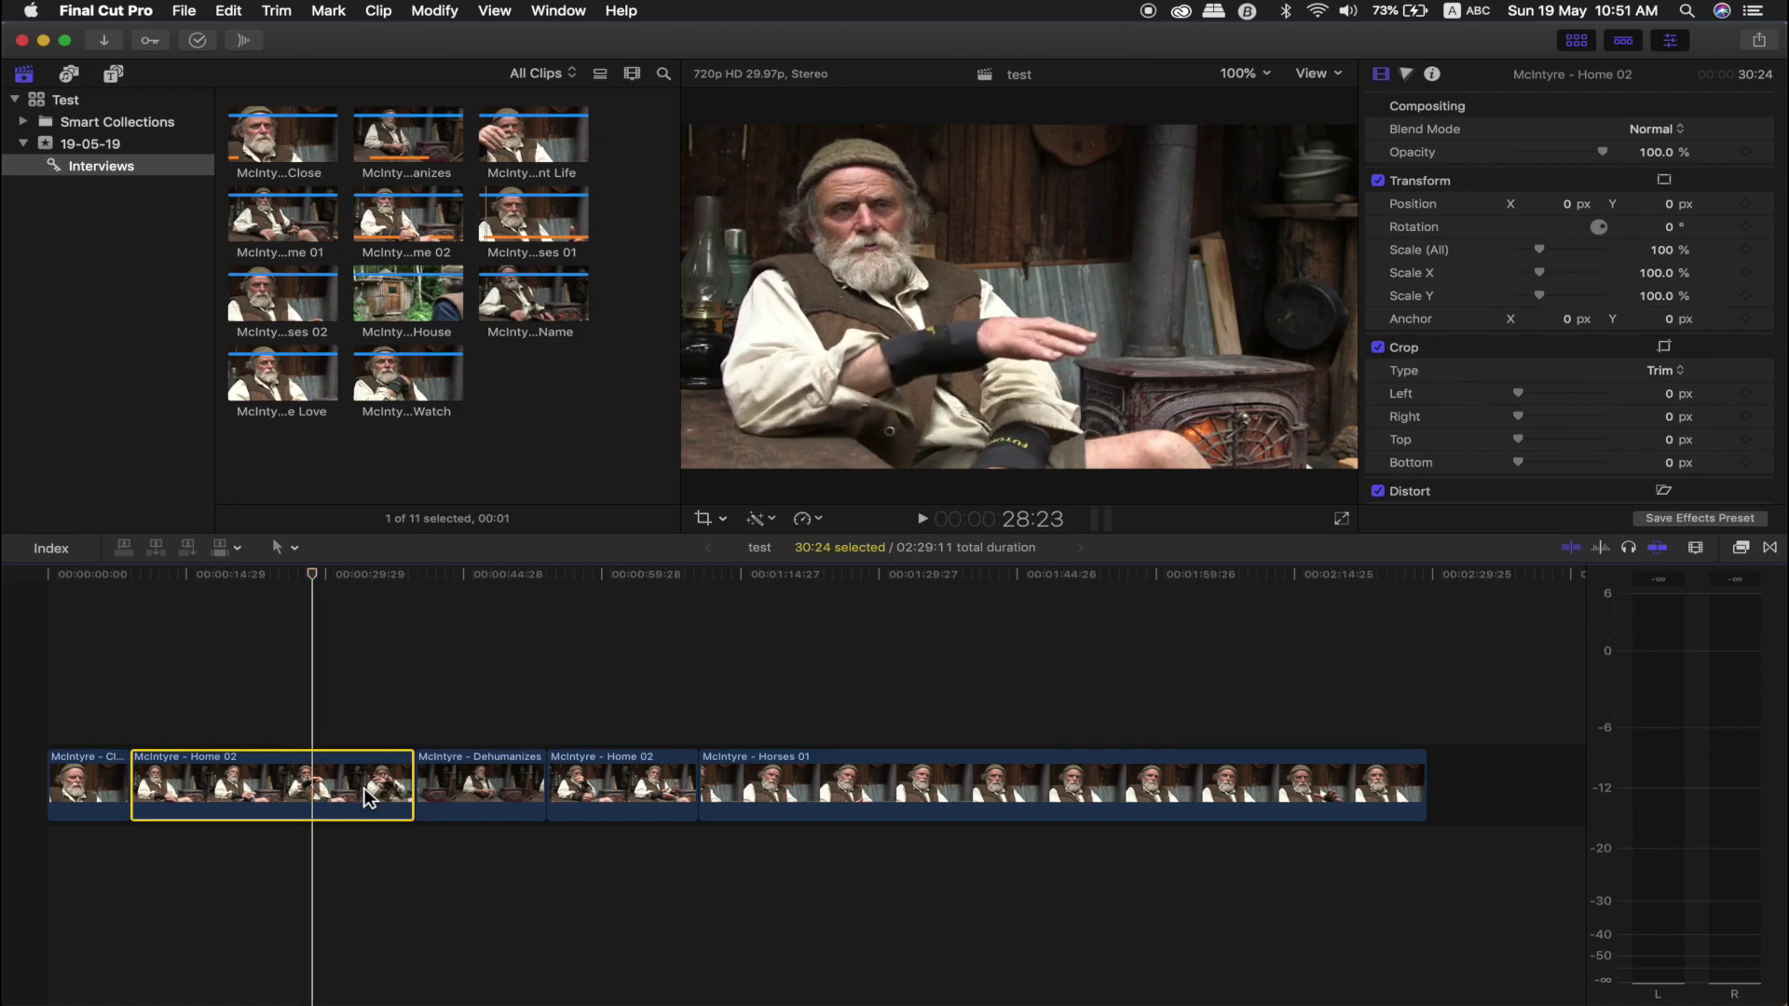
key("j")
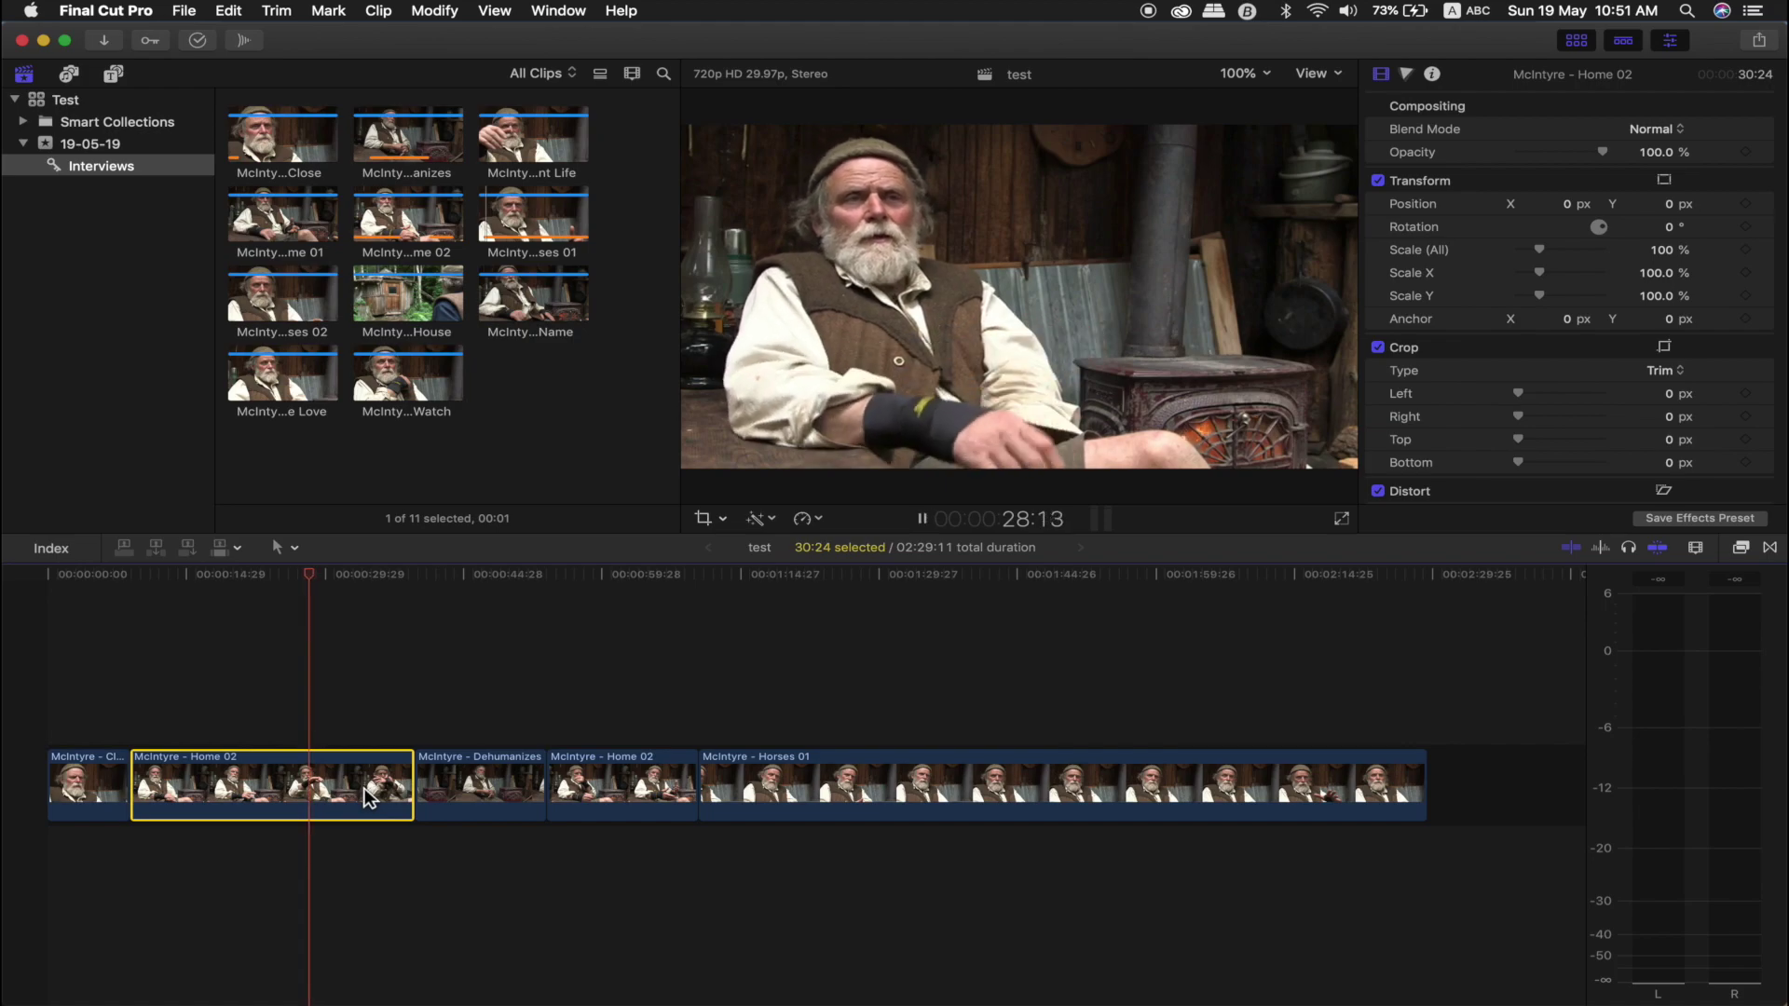